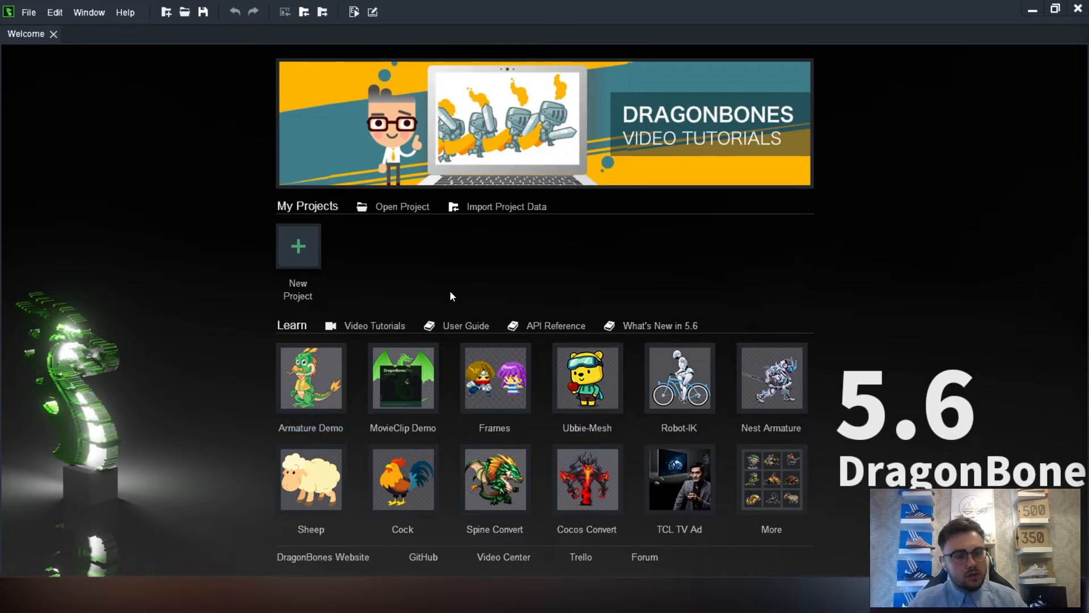
- Create a new animation project using the Armature Template
{"action": "left_click", "coordinate": [28, 13]}
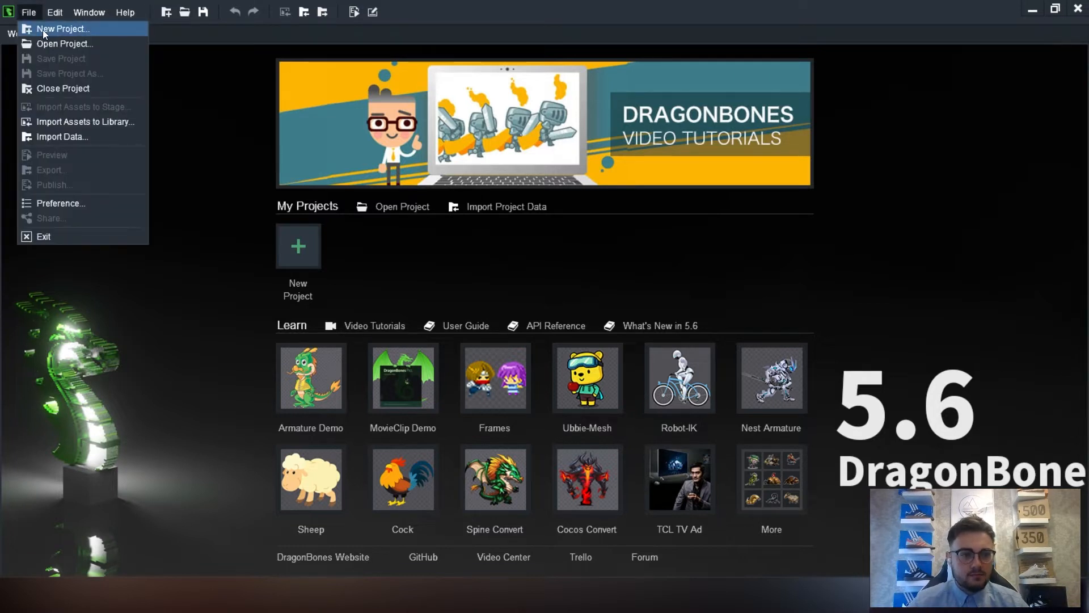
{"action": "left_click", "coordinate": [43, 30]}
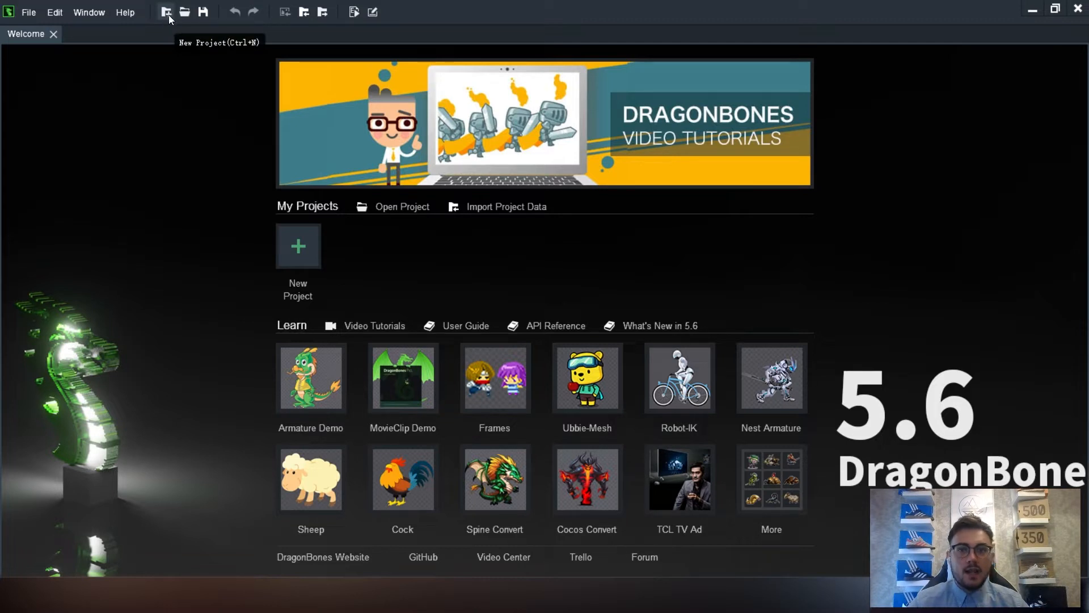
{"action": "left_click", "coordinate": [297, 250]}
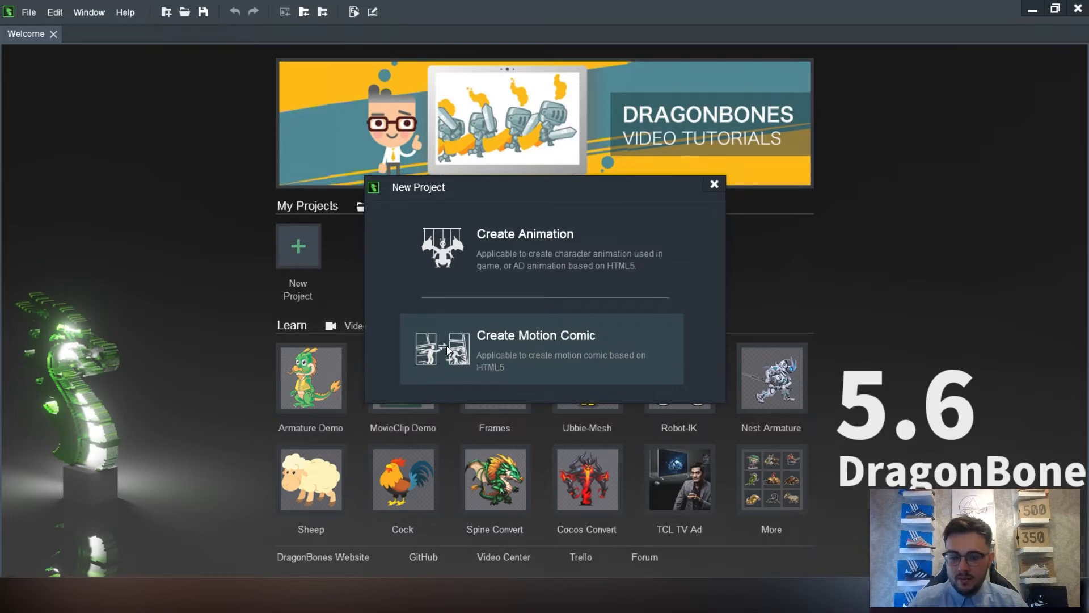
{"action": "left_click", "coordinate": [506, 240]}
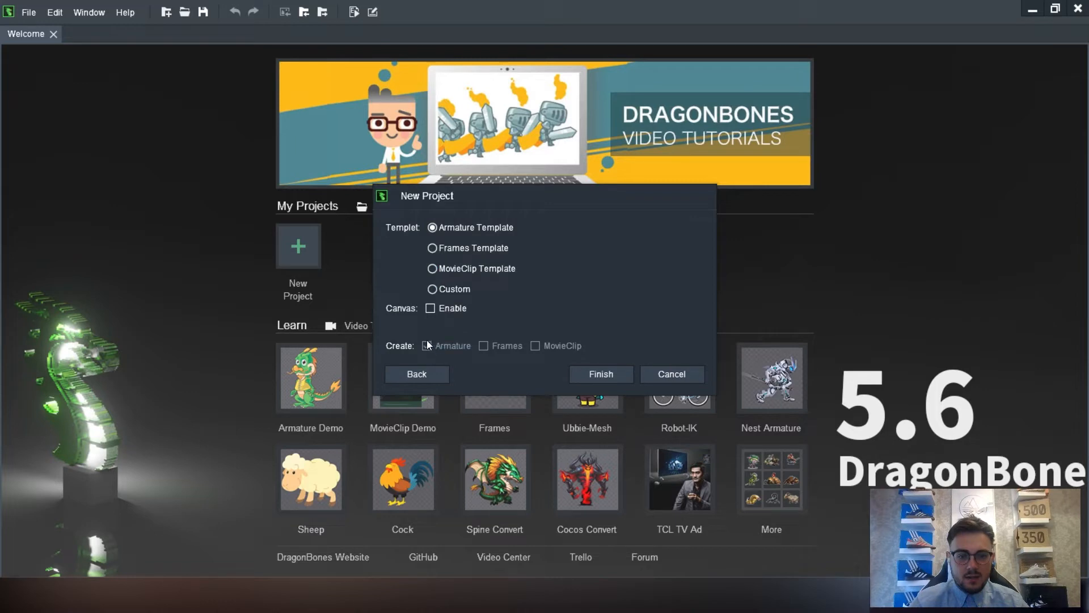
{"action": "left_click", "coordinate": [600, 375]}
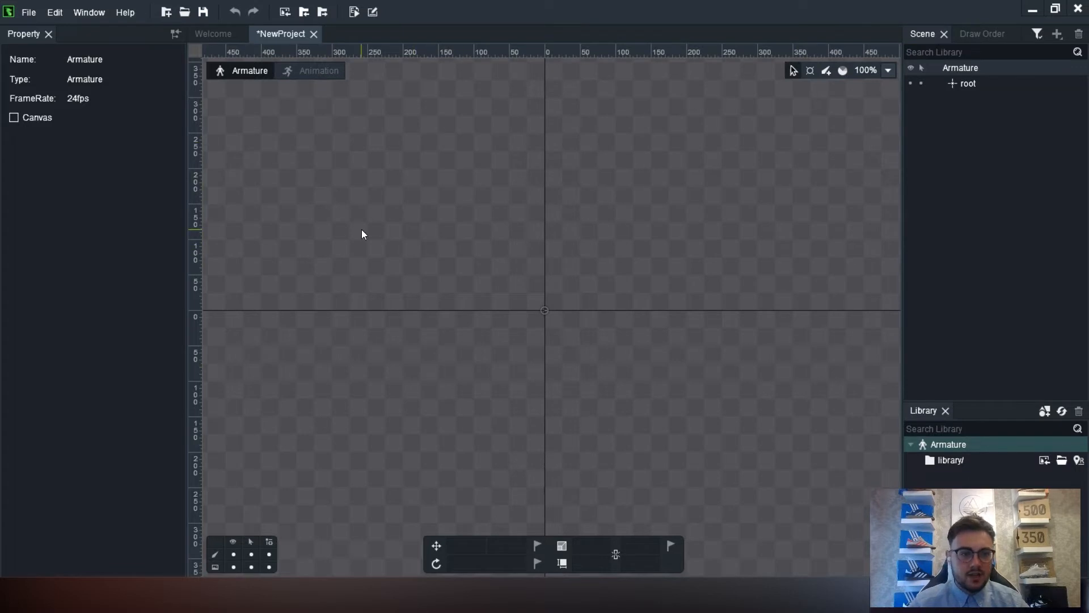
- Enable the armature's canvas to view its frame on the stage, and disable it again
{"action": "scroll", "coordinate": [362, 229], "scroll_direction": "down", "scroll_amount": 2}
{"action": "scroll", "coordinate": [753, 281], "scroll_direction": "up", "scroll_amount": 1}
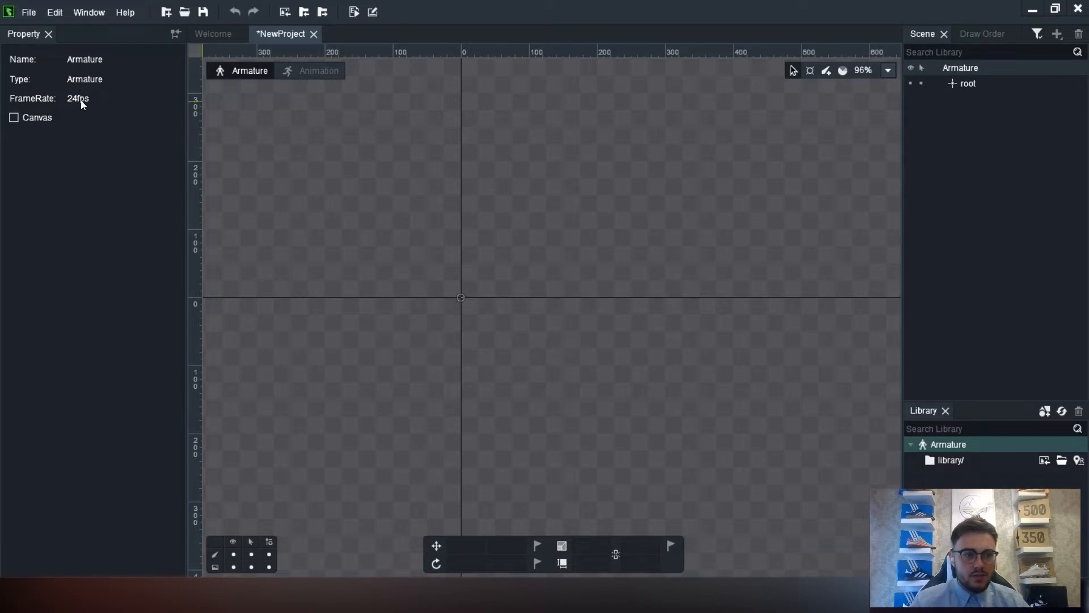
{"action": "left_click", "coordinate": [13, 117]}
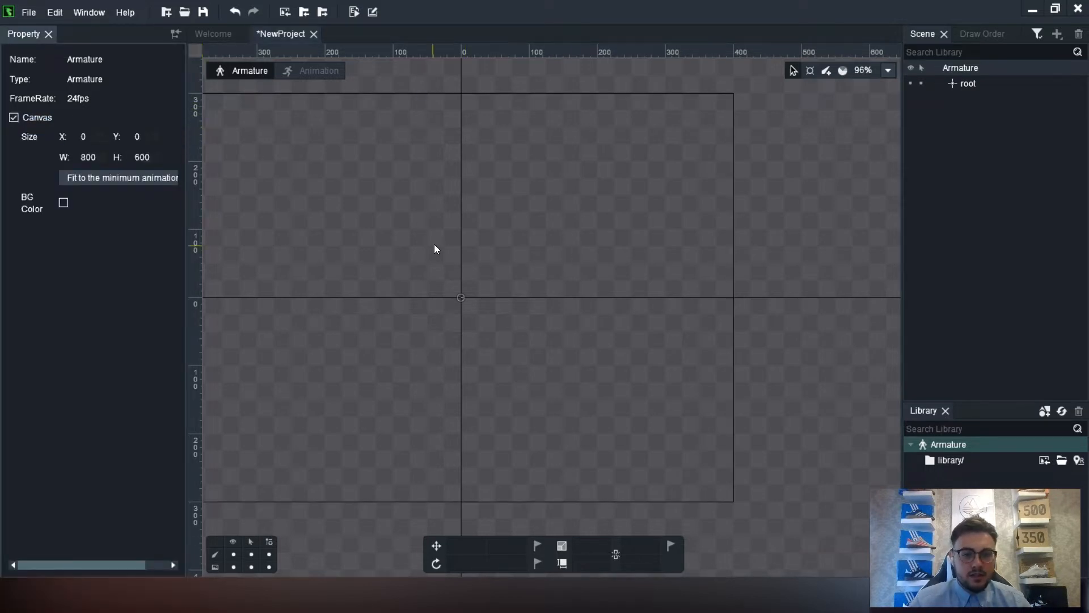
{"action": "scroll", "coordinate": [435, 244], "scroll_direction": "down", "scroll_amount": 2}
{"action": "scroll", "coordinate": [505, 242], "scroll_direction": "up", "scroll_amount": 1}
{"action": "scroll", "coordinate": [488, 232], "scroll_direction": "down", "scroll_amount": 2}
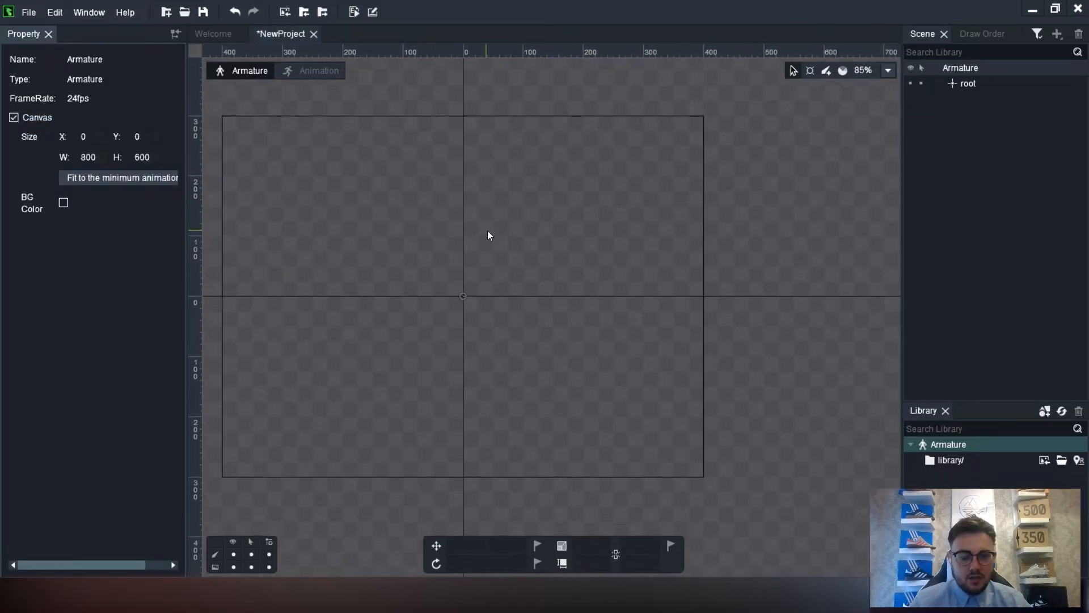
{"action": "scroll", "coordinate": [493, 241], "scroll_direction": "down", "scroll_amount": 1}
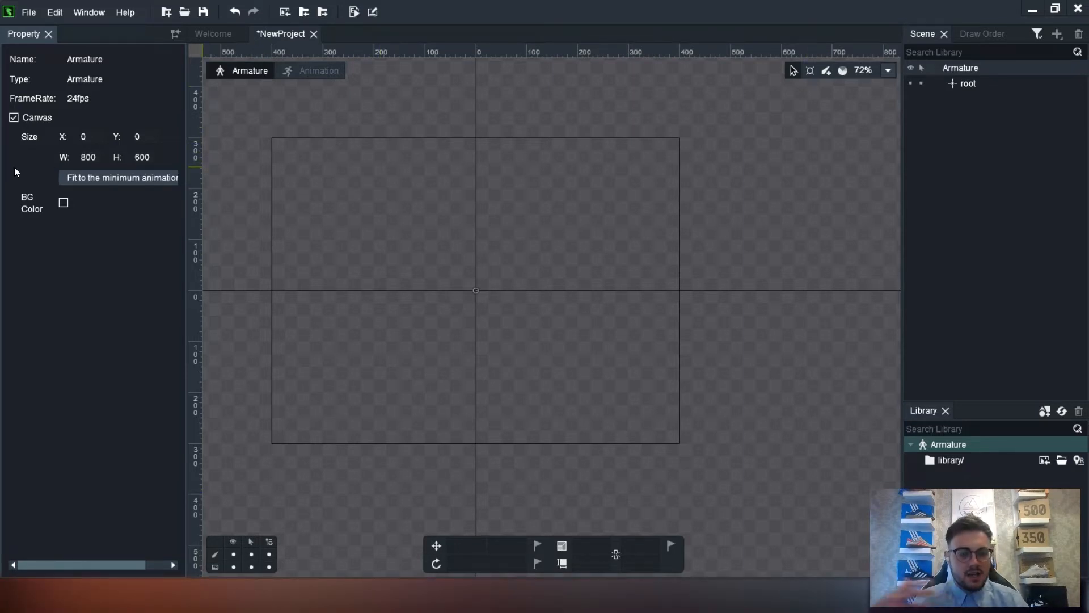
{"action": "left_click", "coordinate": [14, 117]}
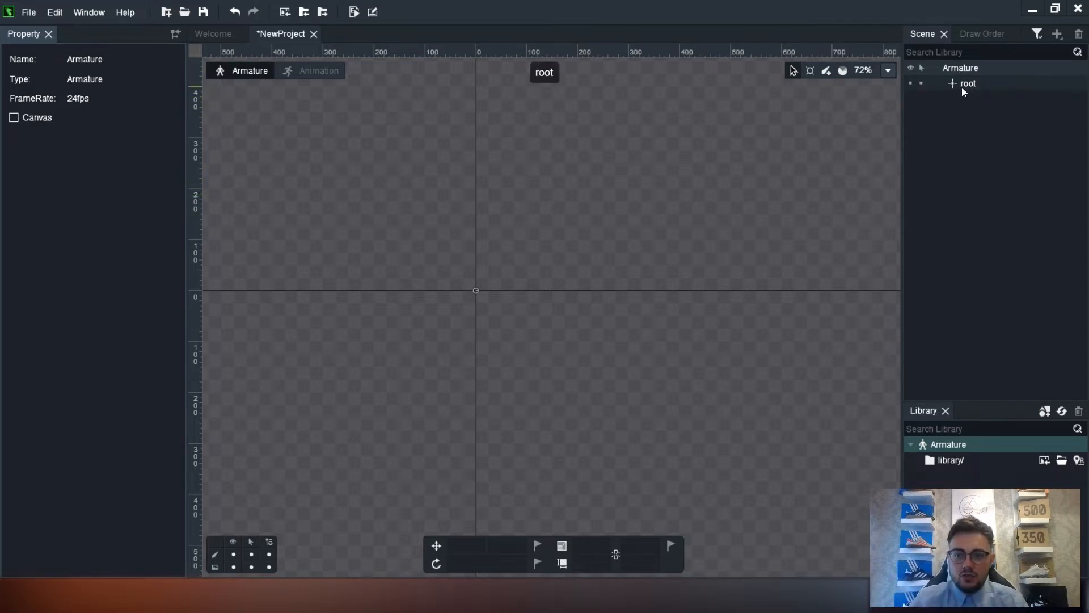
- Look at the armature's Draw Order, and return to the Scene hierarchy and the stage
{"action": "left_click", "coordinate": [978, 31]}
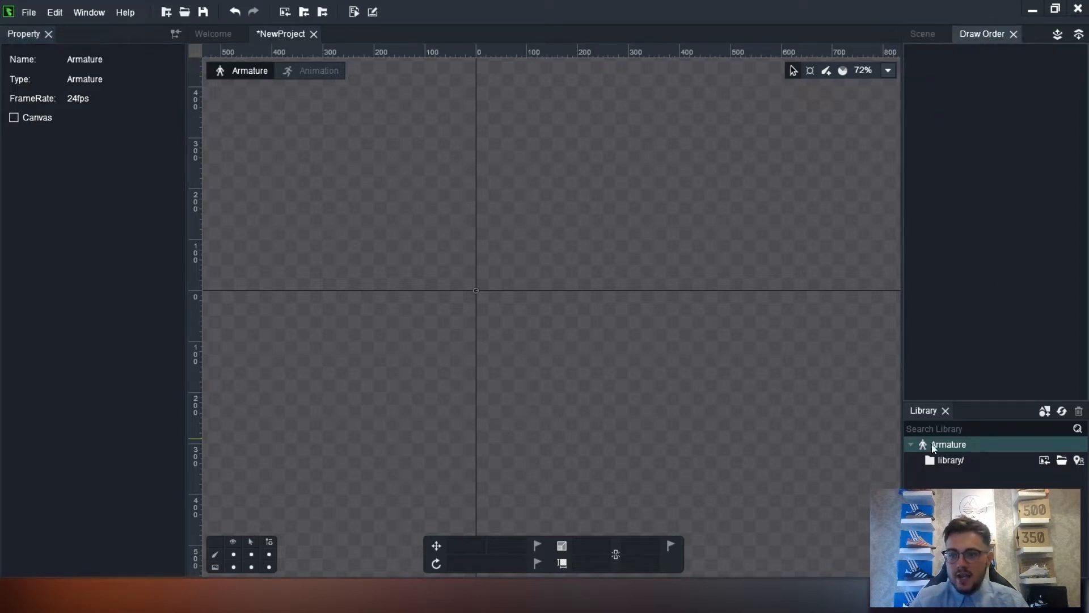
{"action": "left_click", "coordinate": [920, 35]}
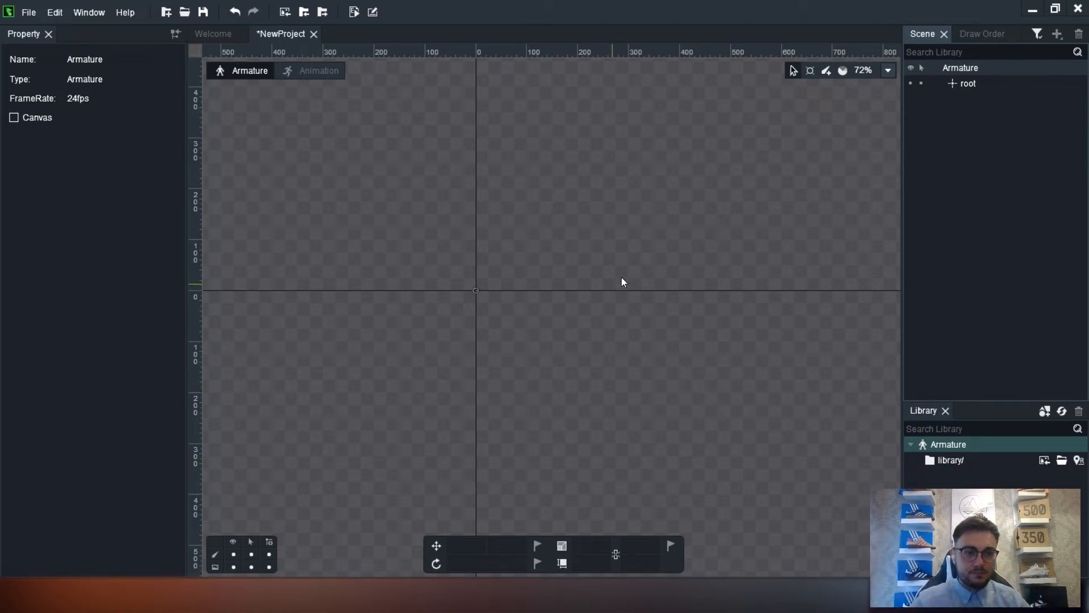
{"action": "scroll", "coordinate": [566, 291], "scroll_direction": "up", "scroll_amount": 2}
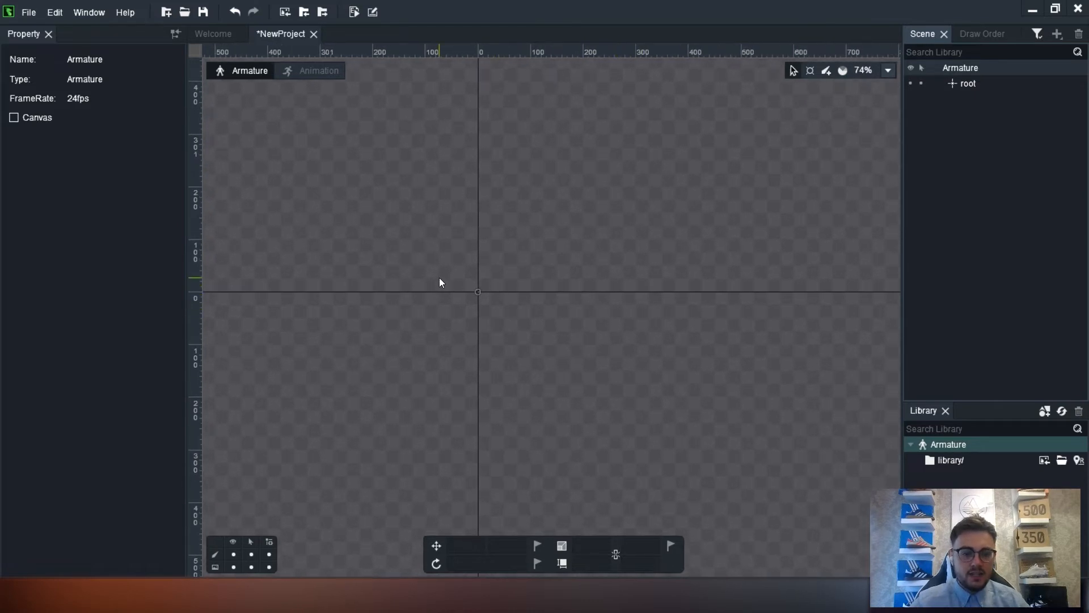
{"action": "scroll", "coordinate": [439, 282], "scroll_direction": "up", "scroll_amount": 8}
{"action": "left_click_drag", "start_coordinate": [499, 292], "coordinate": [480, 335]}
- Hide the Draw Order, Scene, Library and Property panels so only the stage remains
{"action": "left_click", "coordinate": [1012, 34]}
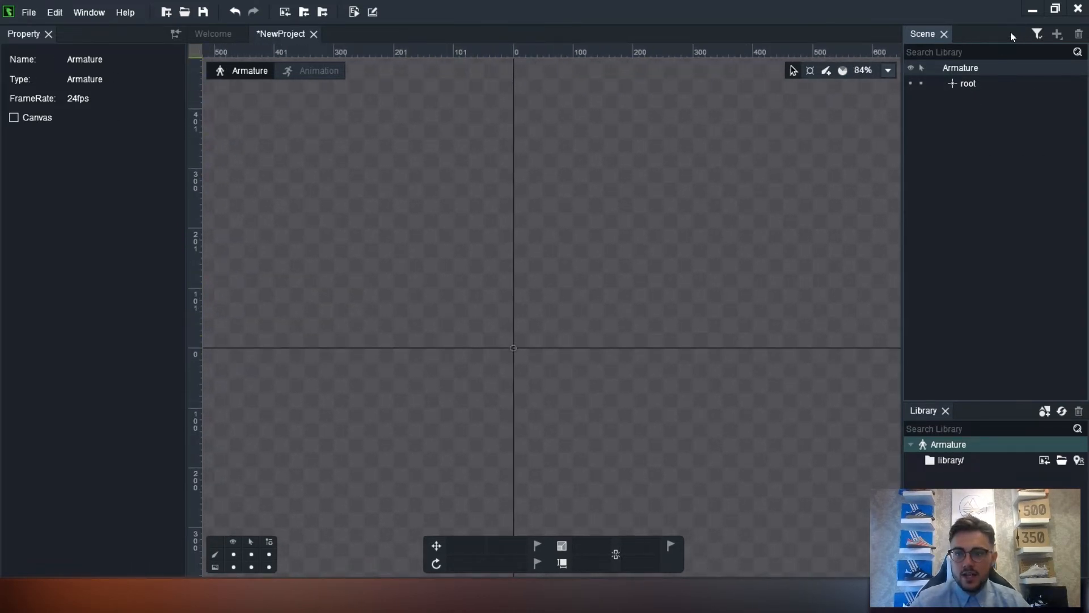
{"action": "left_click", "coordinate": [945, 34]}
{"action": "left_click", "coordinate": [945, 34]}
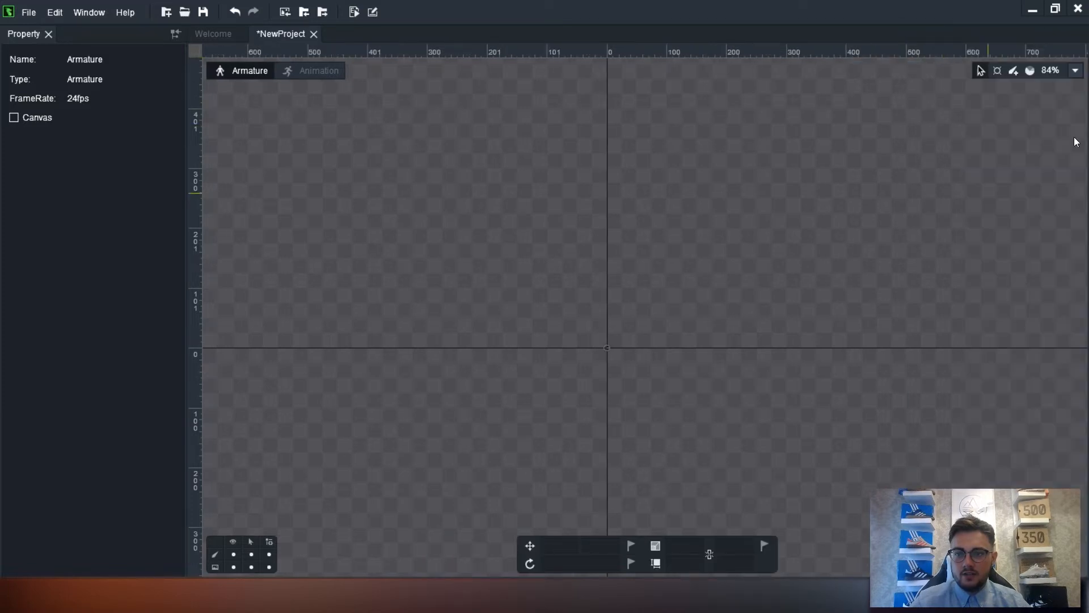
{"action": "left_click", "coordinate": [86, 12]}
{"action": "left_click", "coordinate": [89, 13]}
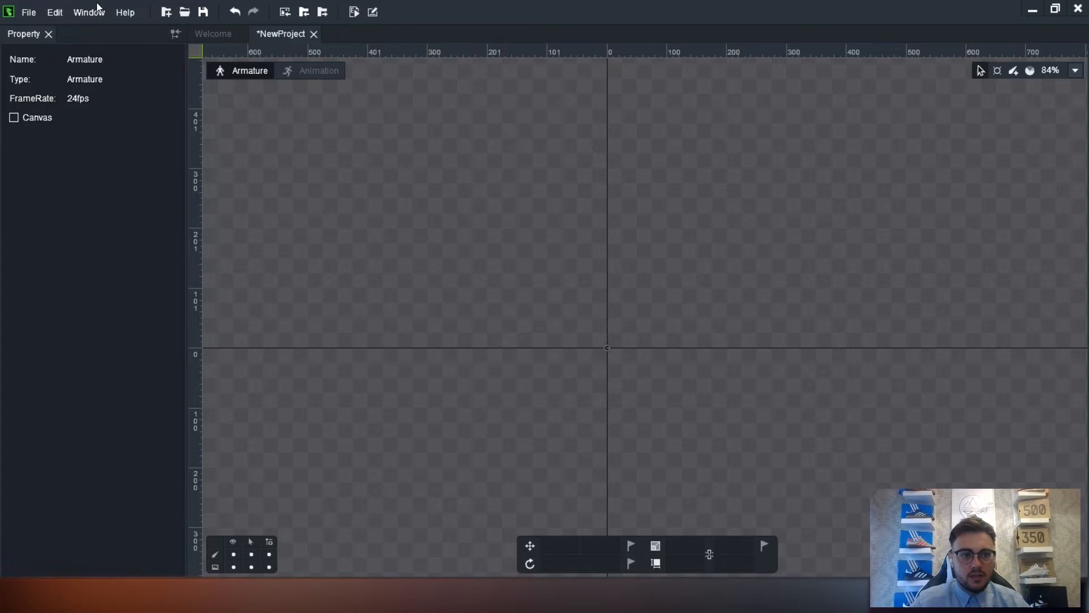
{"action": "left_click", "coordinate": [96, 8]}
{"action": "left_click", "coordinate": [80, 42]}
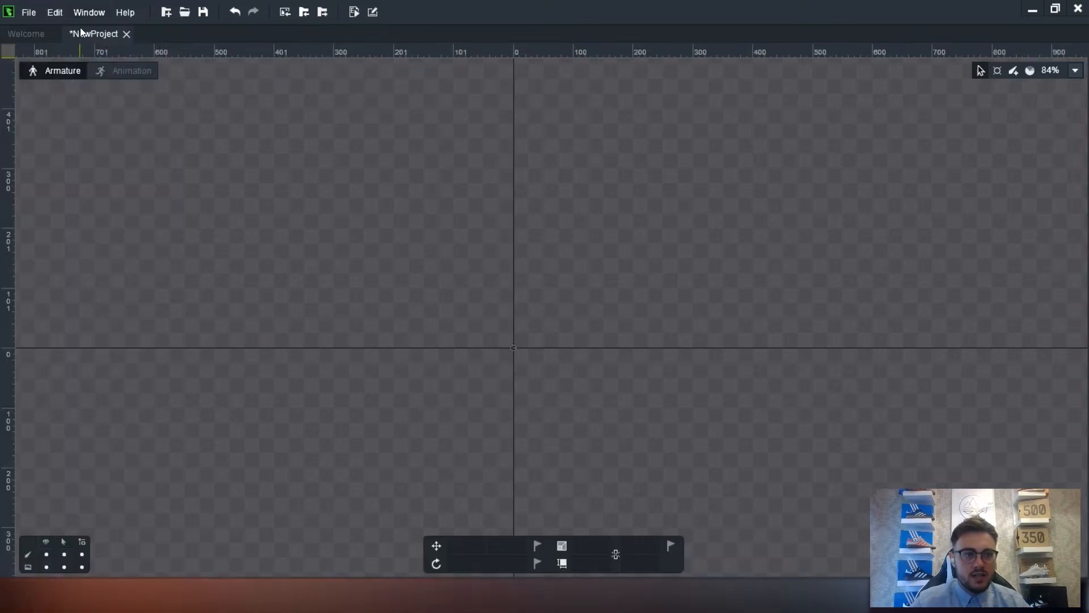
- Restore the Scene, Property and Draw Order panels to the workspace
{"action": "left_click", "coordinate": [82, 12]}
{"action": "left_click", "coordinate": [87, 31]}
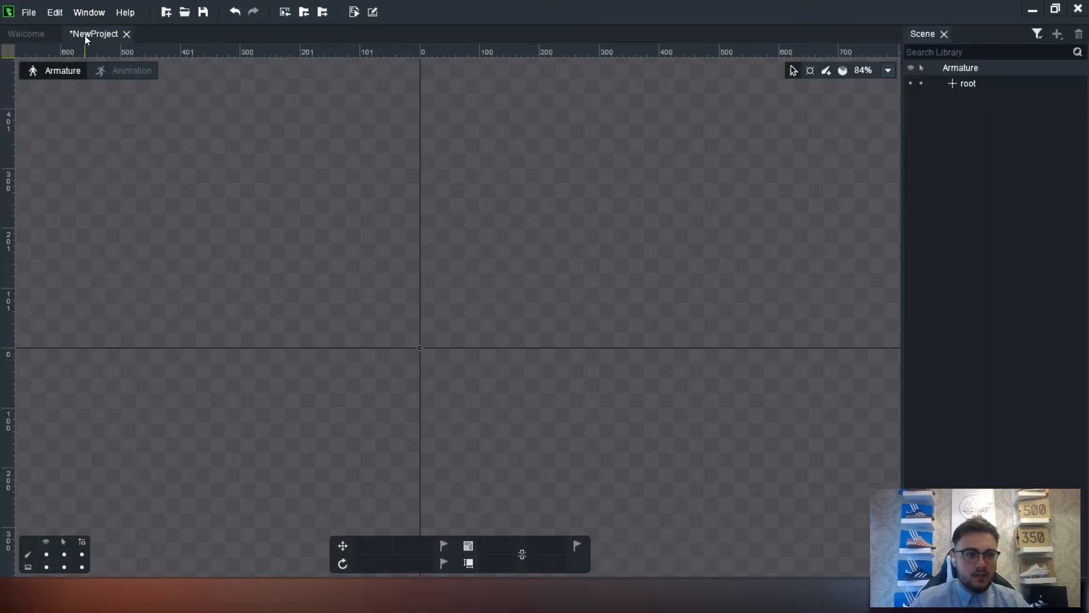
{"action": "left_click", "coordinate": [89, 14]}
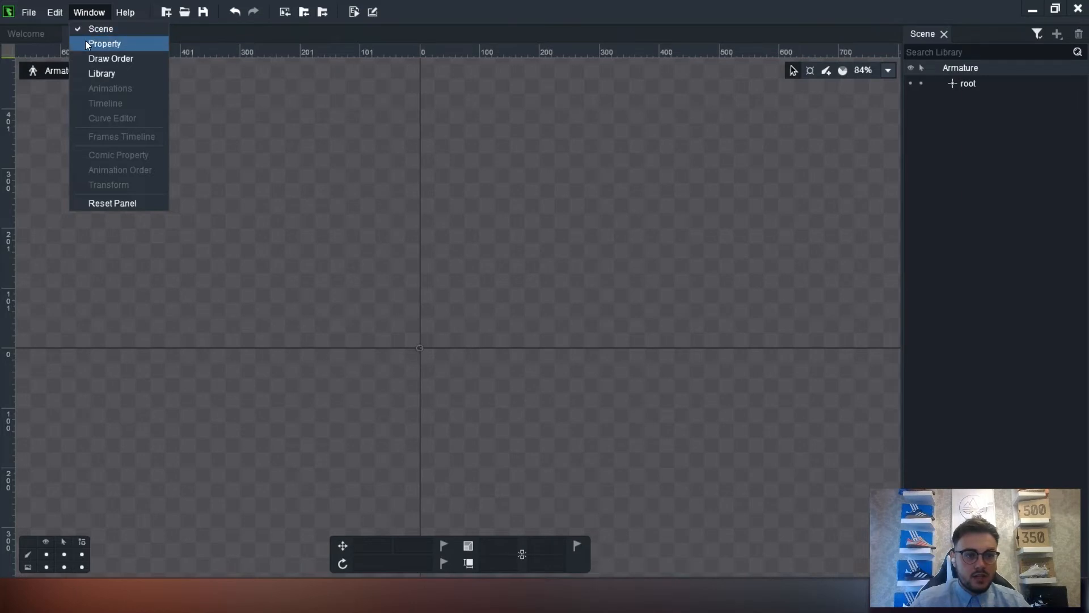
{"action": "left_click", "coordinate": [86, 43]}
{"action": "left_click", "coordinate": [86, 13]}
{"action": "left_click", "coordinate": [101, 58]}
- Restore the Library panel, dock it beneath Draw Order and reduce its height
{"action": "left_click", "coordinate": [95, 14]}
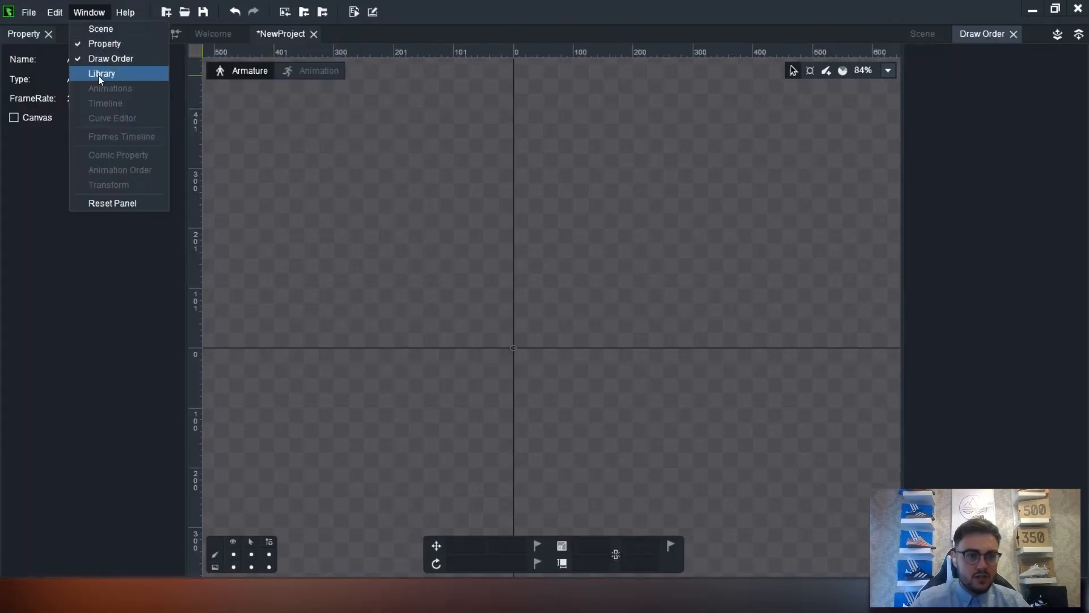
{"action": "left_click", "coordinate": [98, 76]}
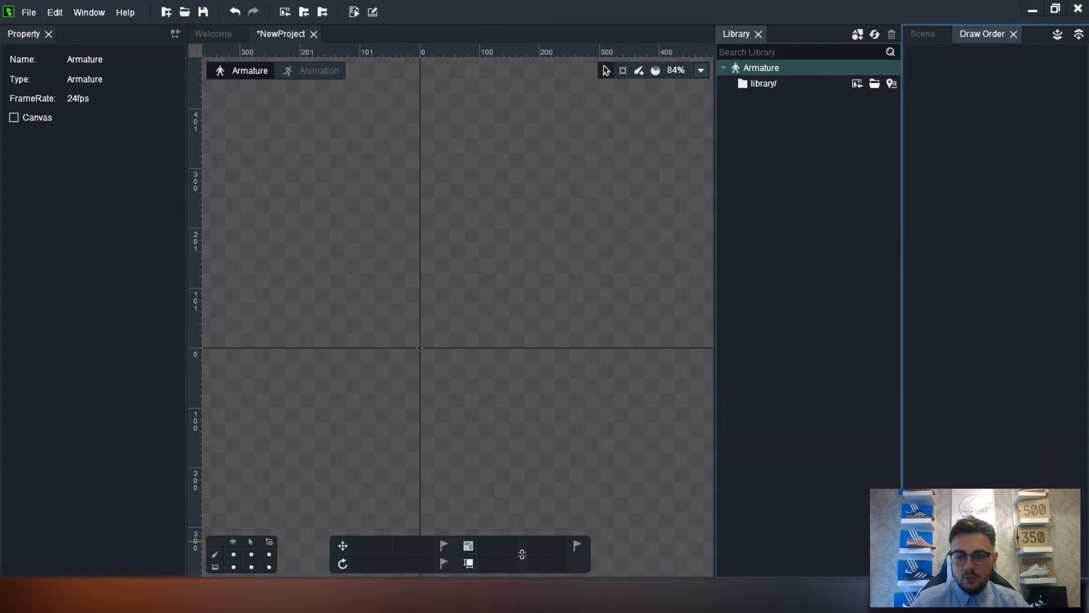
{"action": "mouse_move", "coordinate": [993, 397]}
{"action": "left_mouse_down"}
{"action": "mouse_move", "coordinate": [992, 442]}
{"action": "mouse_move", "coordinate": [964, 453]}
{"action": "left_mouse_up"}
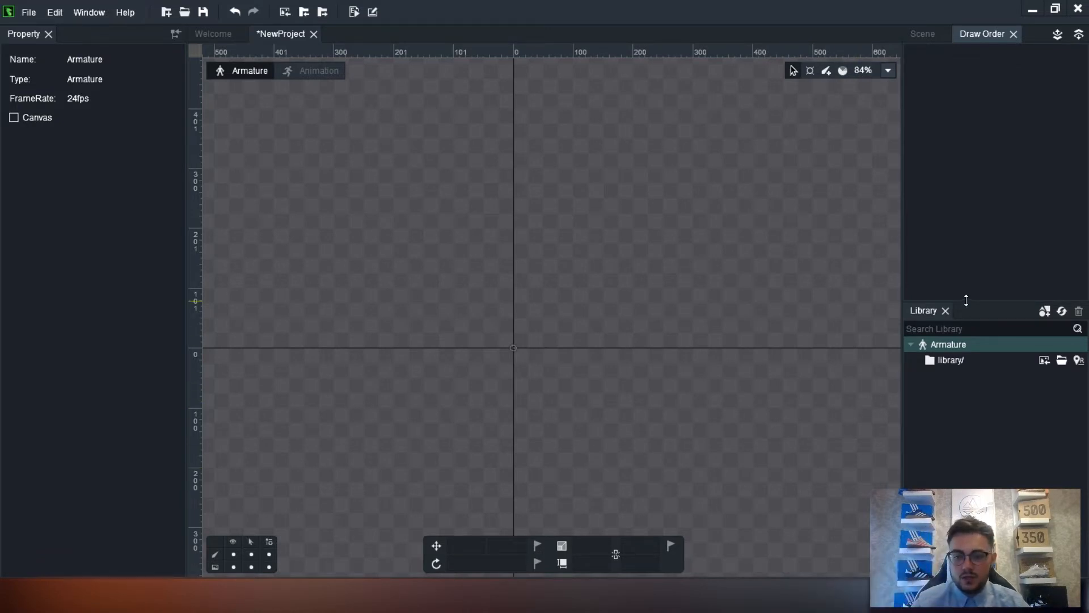
{"action": "mouse_move", "coordinate": [966, 300]}
{"action": "left_mouse_down"}
{"action": "mouse_move", "coordinate": [963, 384]}
{"action": "mouse_move", "coordinate": [936, 406]}
{"action": "left_mouse_up"}
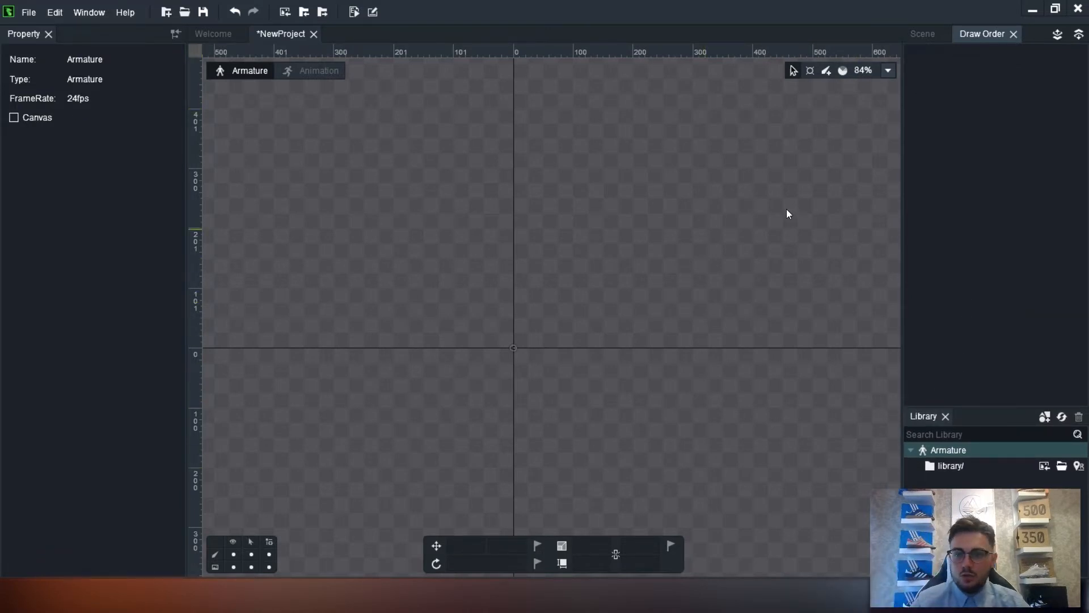
{"action": "left_click", "coordinate": [221, 34]}
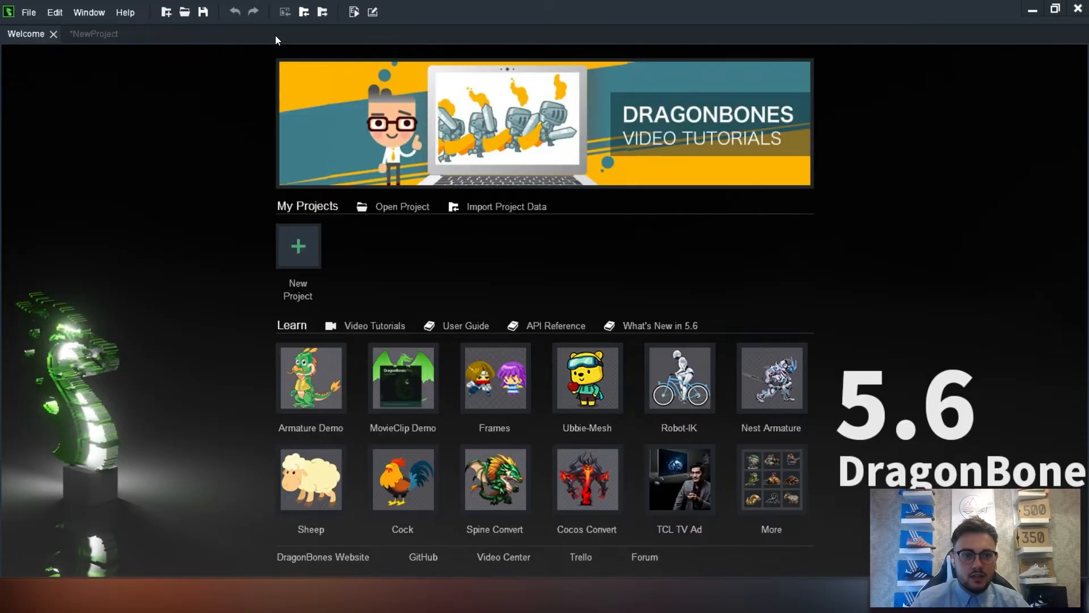
{"action": "left_click", "coordinate": [85, 35]}
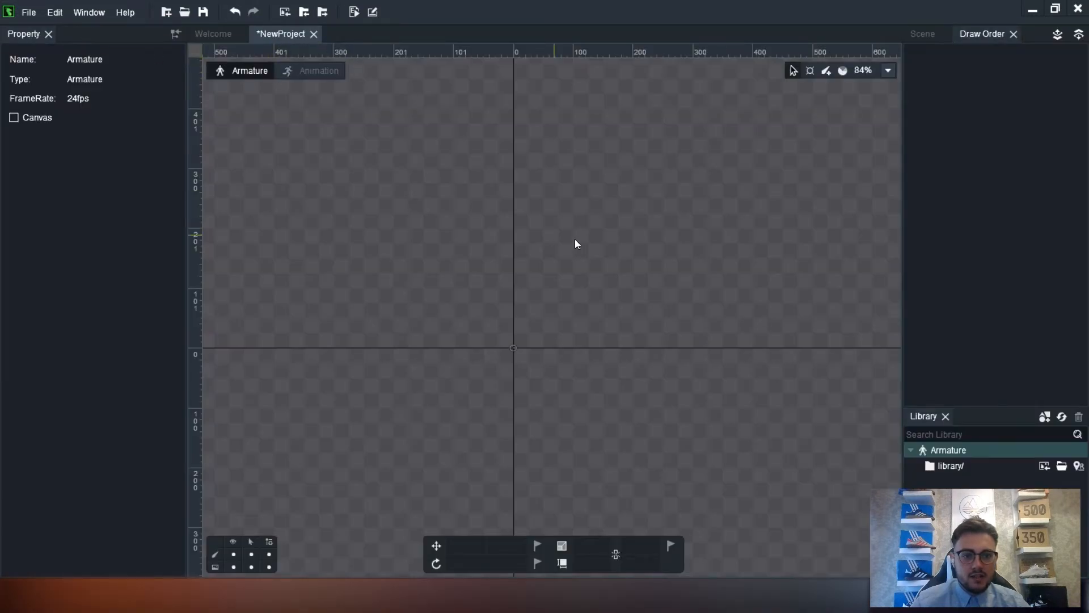
{"action": "scroll", "coordinate": [488, 264], "scroll_direction": "down", "scroll_amount": 2}
{"action": "left_click", "coordinate": [29, 12]}
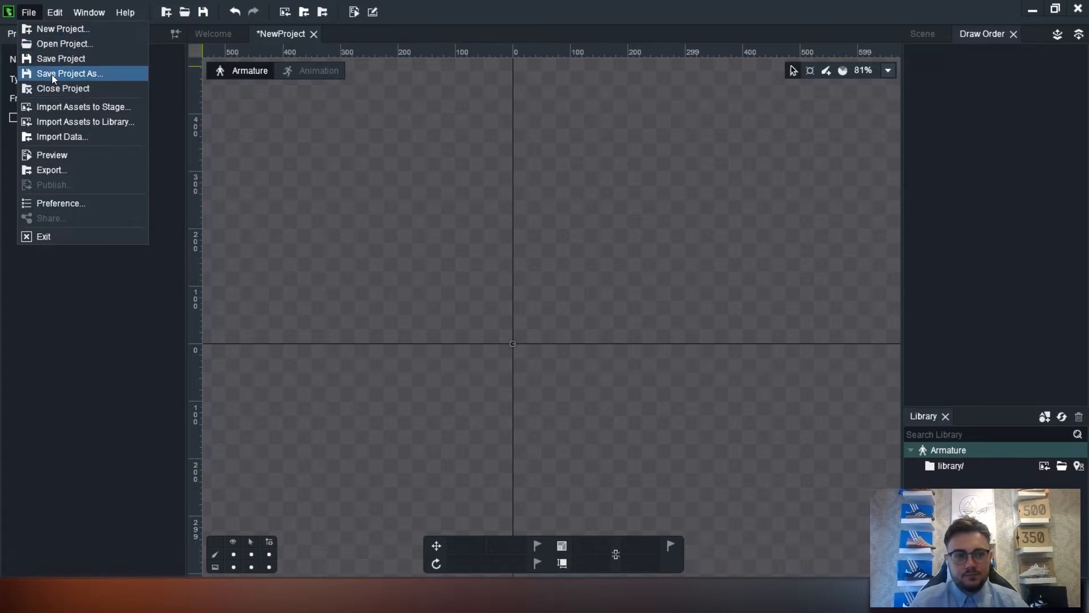
{"action": "left_click", "coordinate": [606, 311]}
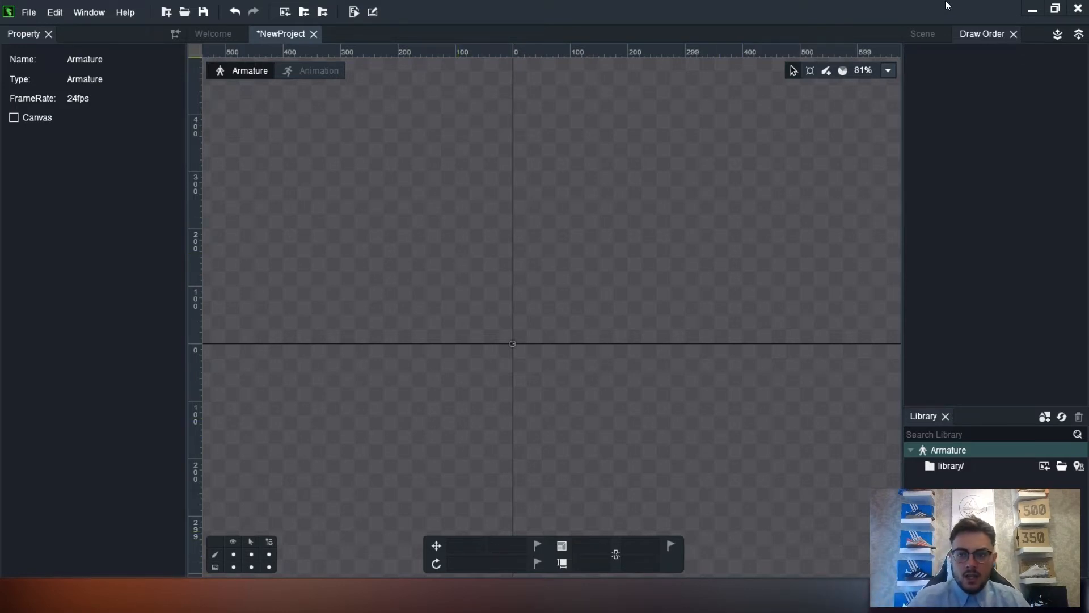
- Bring the Scene hierarchy to the front, and switch to the File Explorer window showing the 00. Sample Parts folder
{"action": "left_click", "coordinate": [921, 35]}
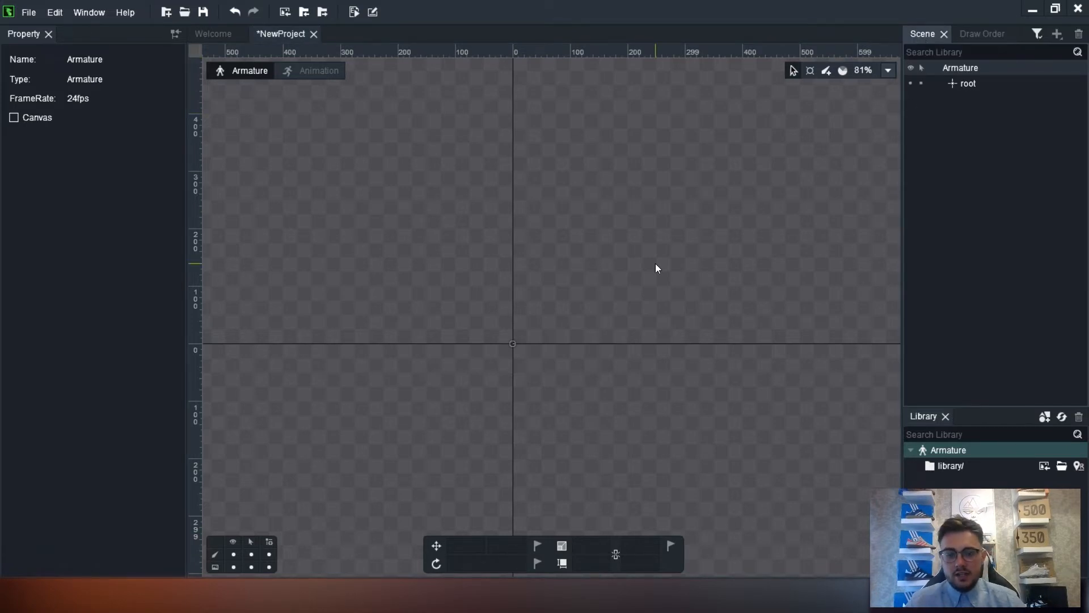
{"action": "mouse_move", "coordinate": [414, 610]}
{"action": "left_click", "coordinate": [421, 553]}
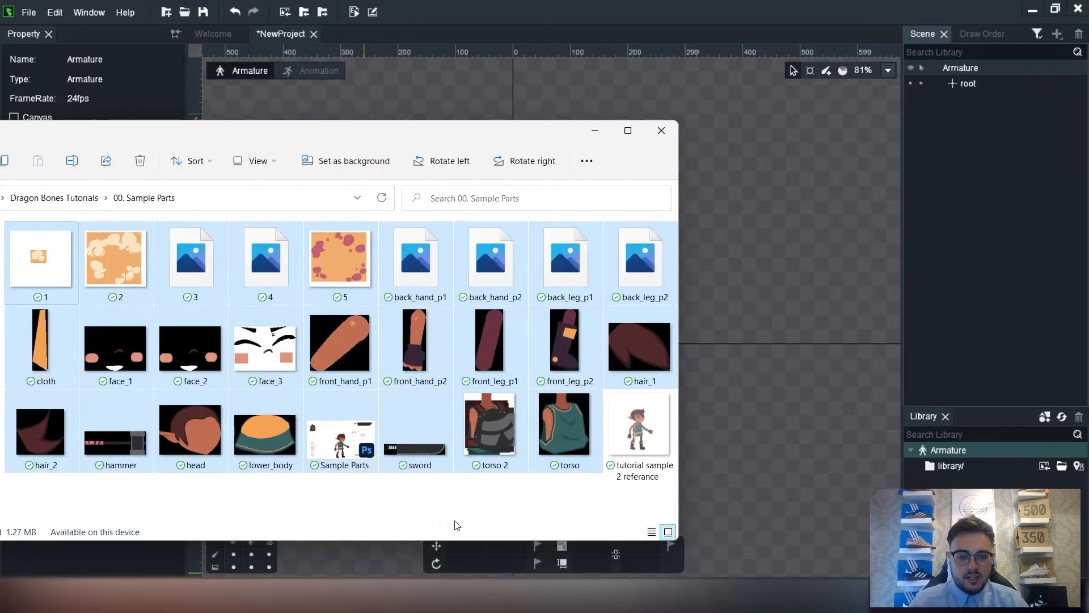
{"action": "left_click_drag", "start_coordinate": [391, 136], "coordinate": [641, 104]}
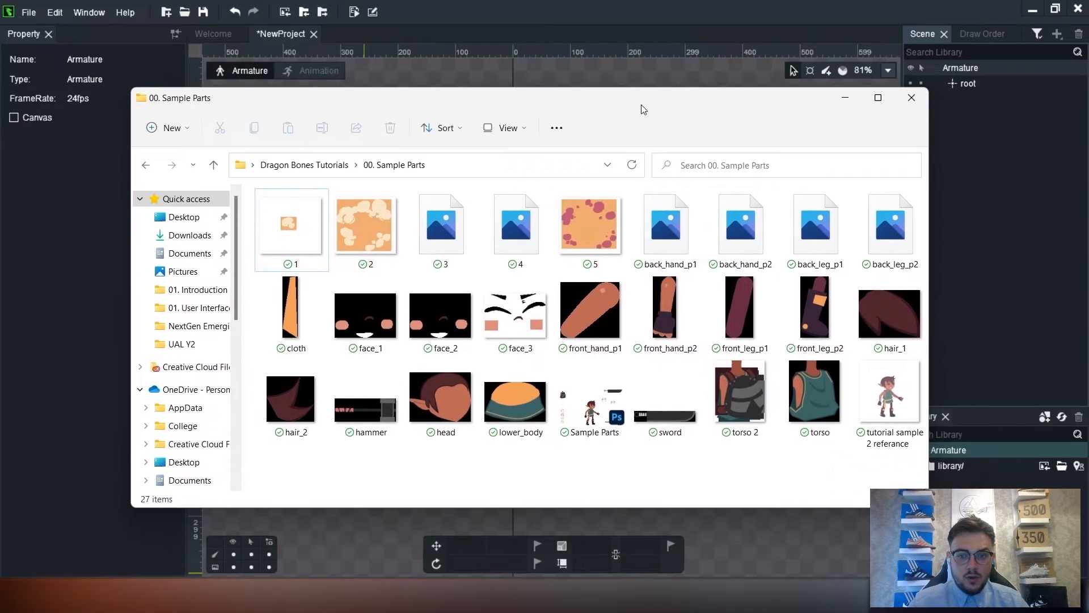
- Examine the character part images in the 00. Sample Parts folder, including the back limbs, cloth, sword, torso and front limbs
{"action": "left_click", "coordinate": [300, 238]}
{"action": "left_click", "coordinate": [457, 227]}
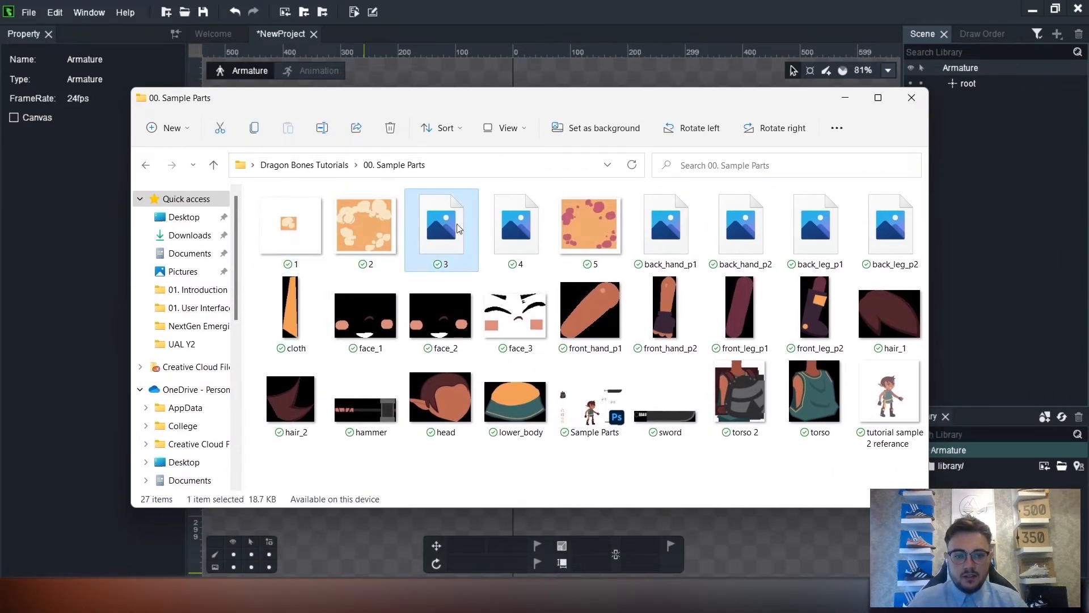
{"action": "left_click", "coordinate": [516, 227]}
{"action": "left_click", "coordinate": [590, 227]}
{"action": "left_click", "coordinate": [665, 226]}
{"action": "left_click", "coordinate": [740, 227]}
{"action": "left_click", "coordinate": [815, 227]}
{"action": "left_click", "coordinate": [890, 226]}
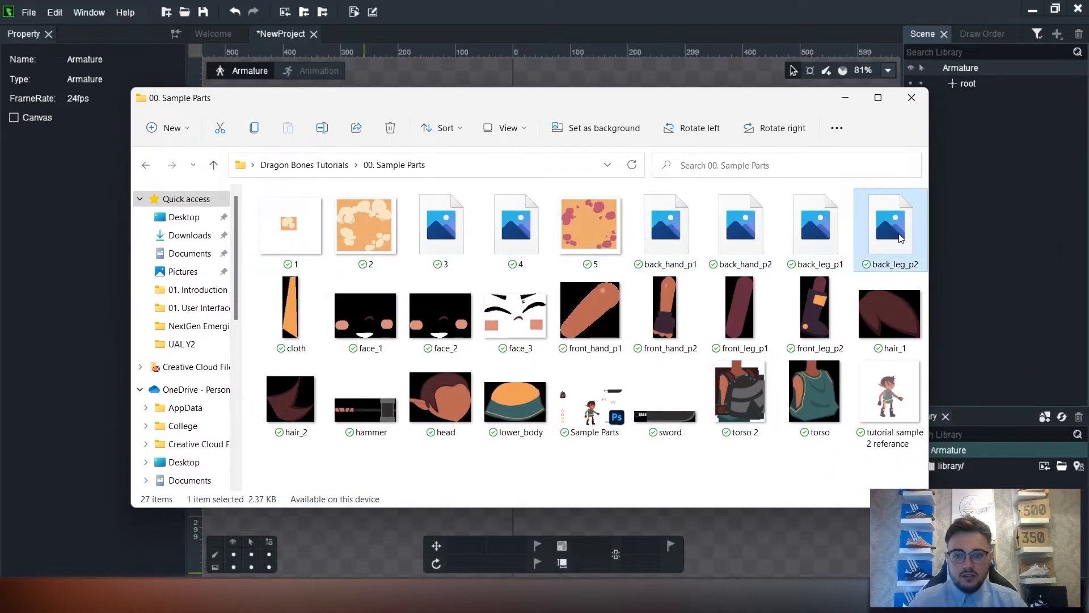
{"action": "left_click", "coordinate": [305, 332]}
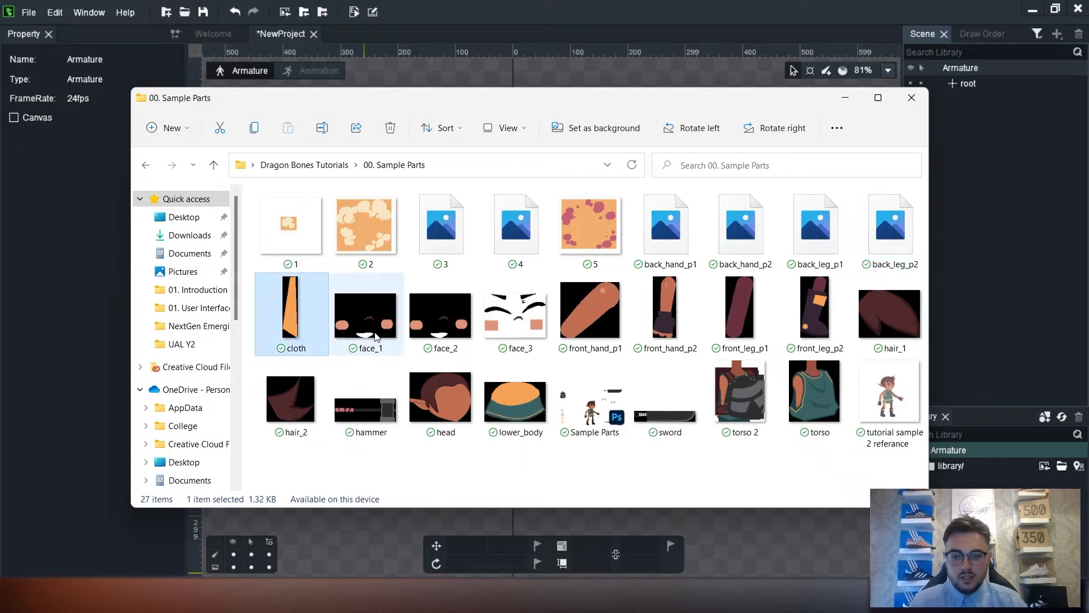
{"action": "left_click", "coordinate": [665, 397]}
{"action": "left_click", "coordinate": [819, 397]}
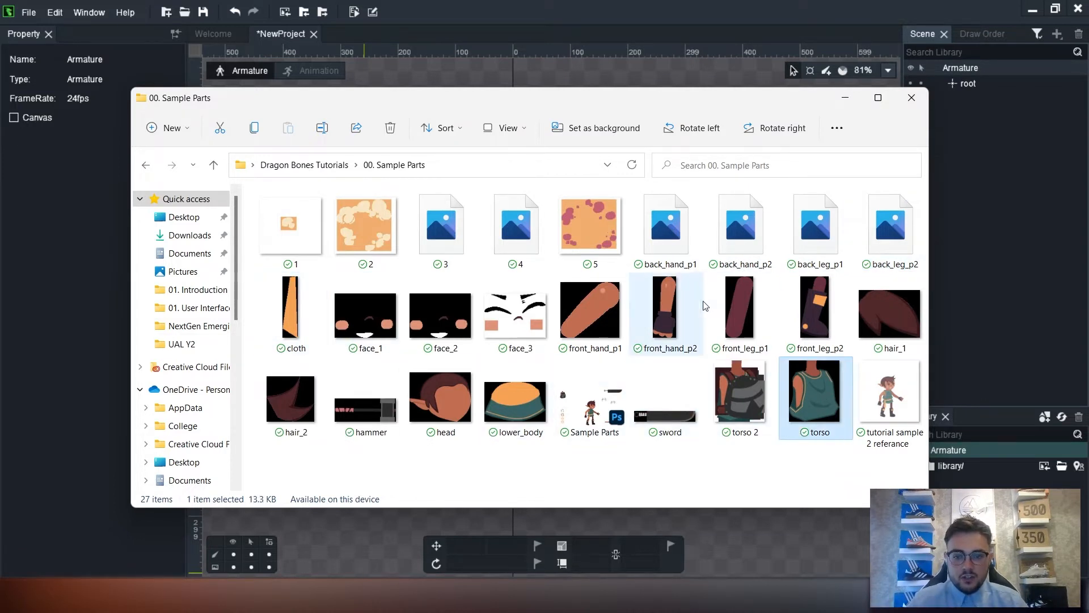
{"action": "left_click", "coordinate": [666, 321]}
{"action": "left_click", "coordinate": [737, 309]}
{"action": "left_click", "coordinate": [804, 303]}
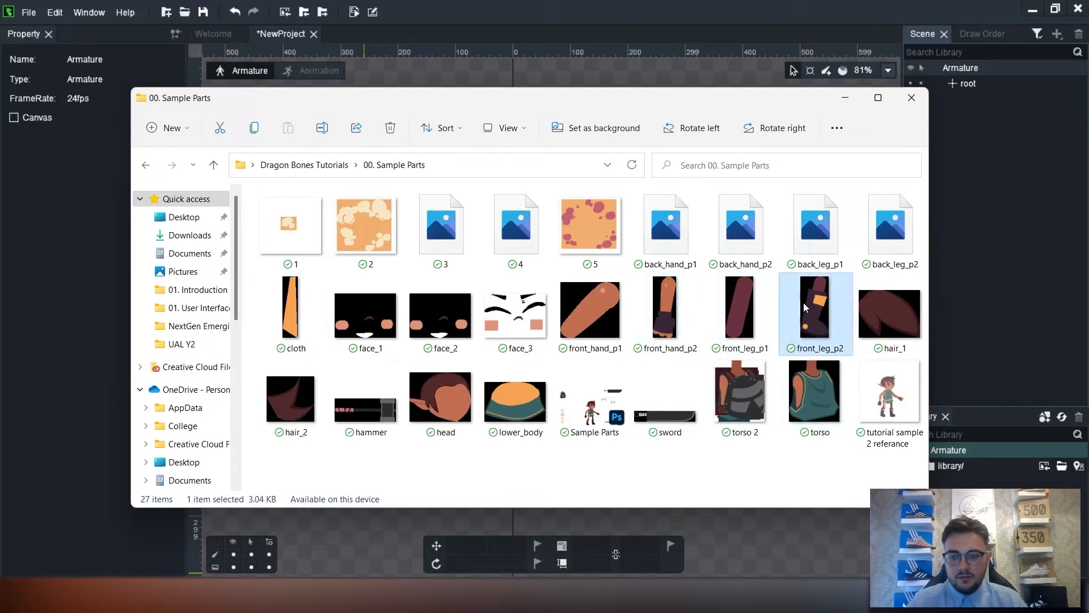
- Add all part images from 00. Sample Parts, except the Sample Parts PSD and the tutorial reference, to the library folder
{"action": "left_click", "coordinate": [895, 309]}
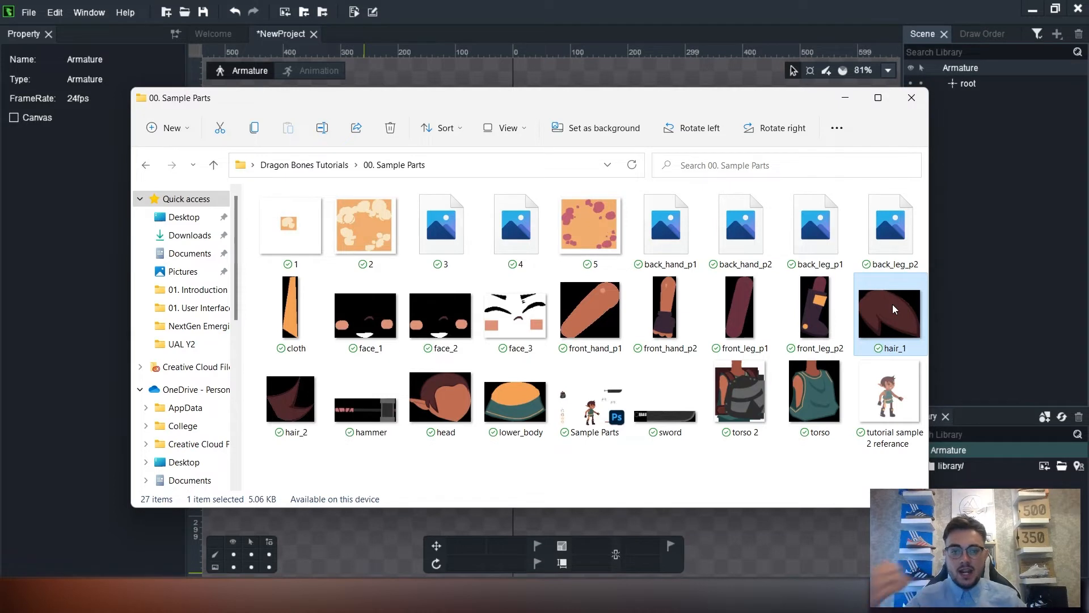
{"action": "left_click", "coordinate": [289, 226]}
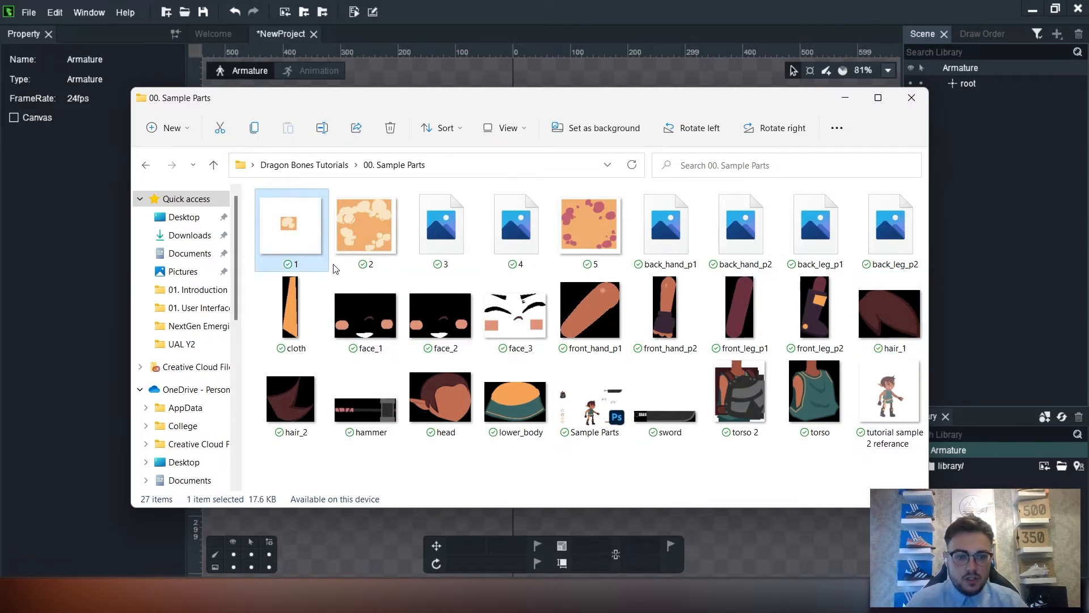
{"action": "left_click", "coordinate": [510, 422], "text": "shift"}
{"action": "left_click", "coordinate": [664, 409], "text": "ctrl"}
{"action": "left_click", "coordinate": [737, 397], "text": "ctrl"}
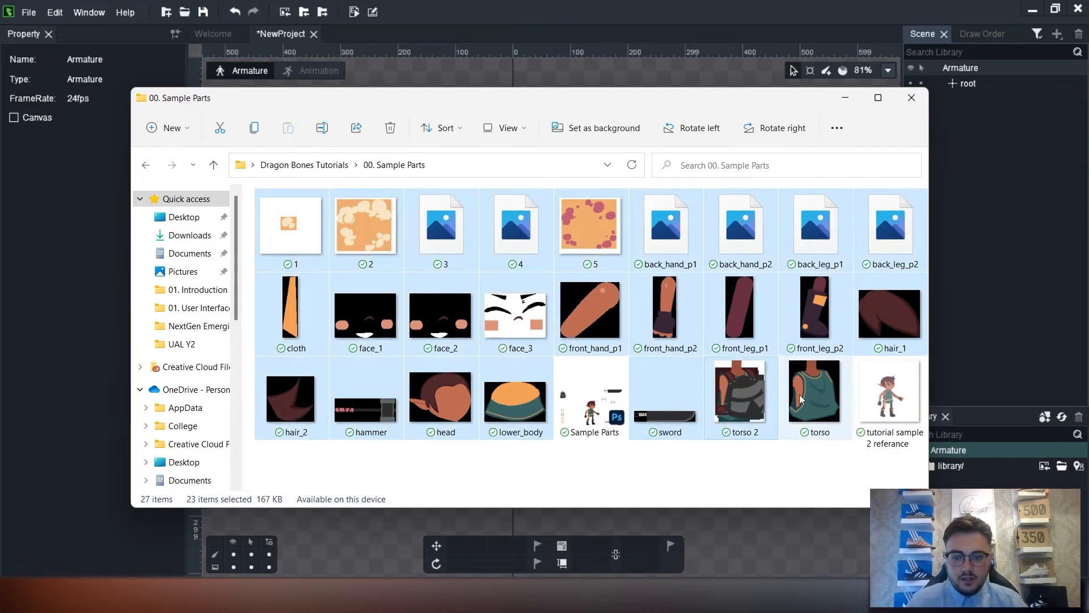
{"action": "left_click", "coordinate": [799, 394], "text": "ctrl"}
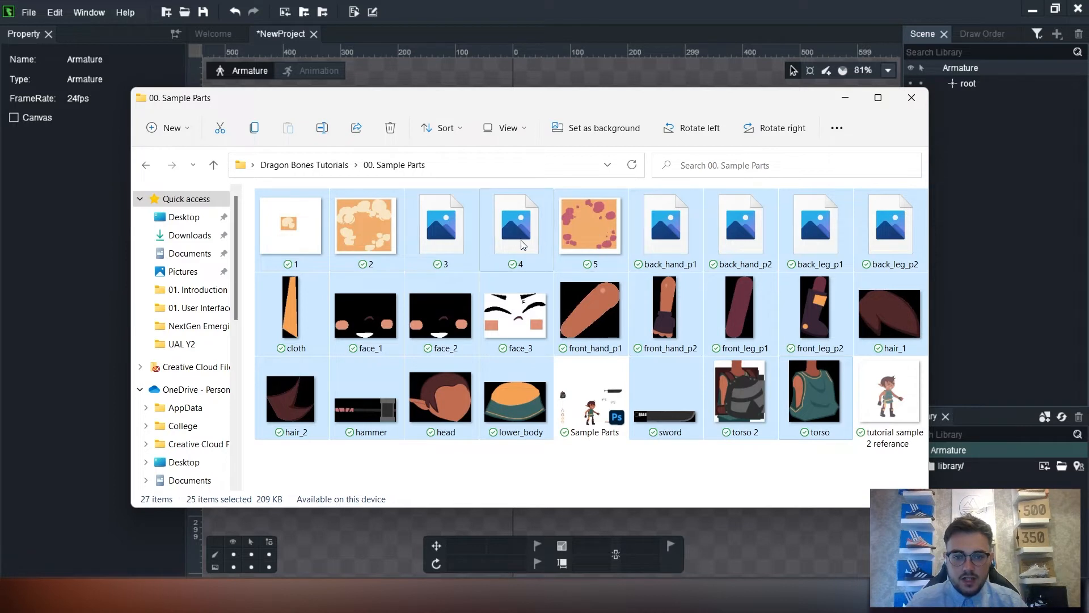
{"action": "left_click_drag", "start_coordinate": [523, 245], "coordinate": [960, 475]}
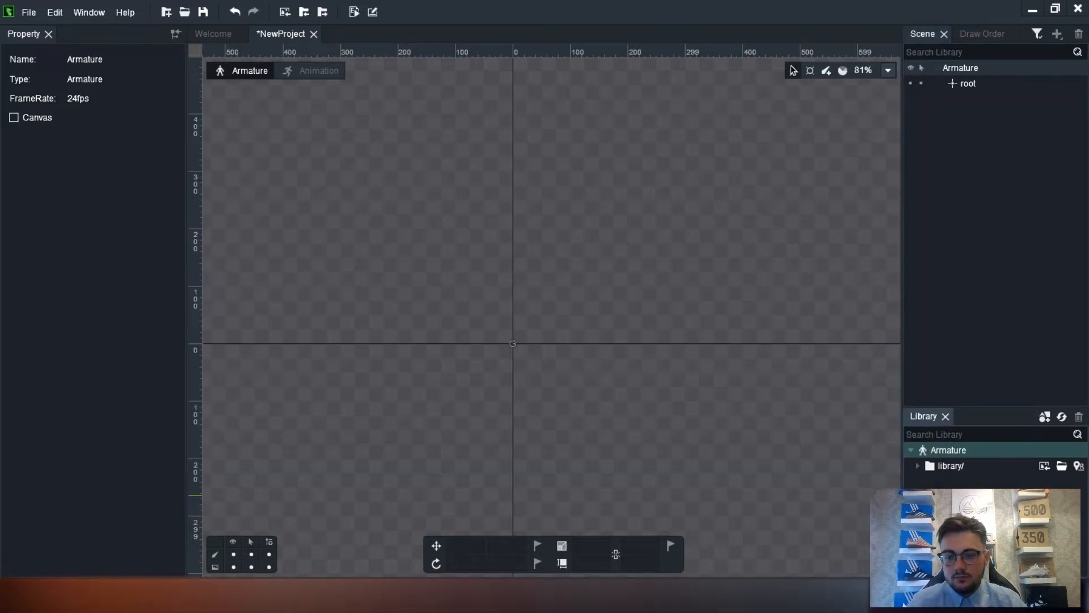
- Expand the library folder, look through the imported part images and delete all of them
{"action": "left_click", "coordinate": [942, 466]}
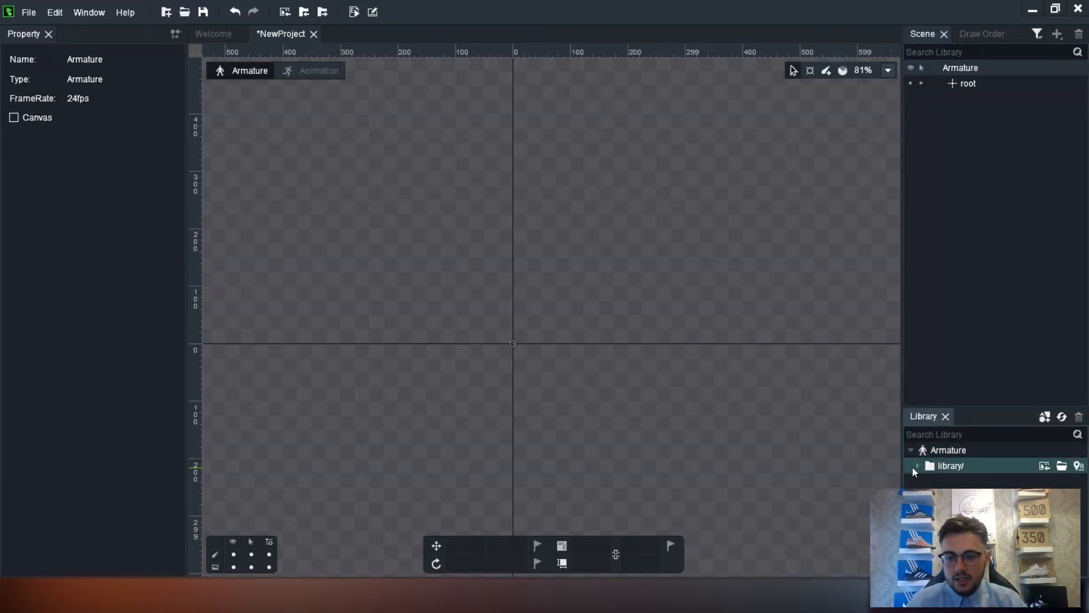
{"action": "left_click", "coordinate": [919, 469]}
{"action": "mouse_move", "coordinate": [948, 483]}
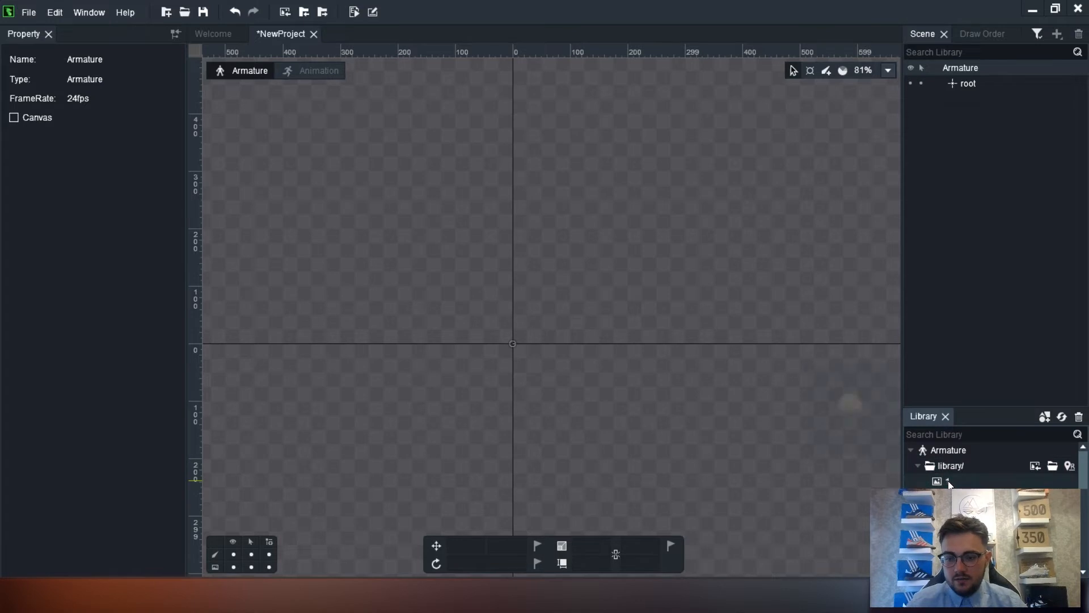
{"action": "scroll", "coordinate": [949, 483], "scroll_direction": "down", "scroll_amount": 3}
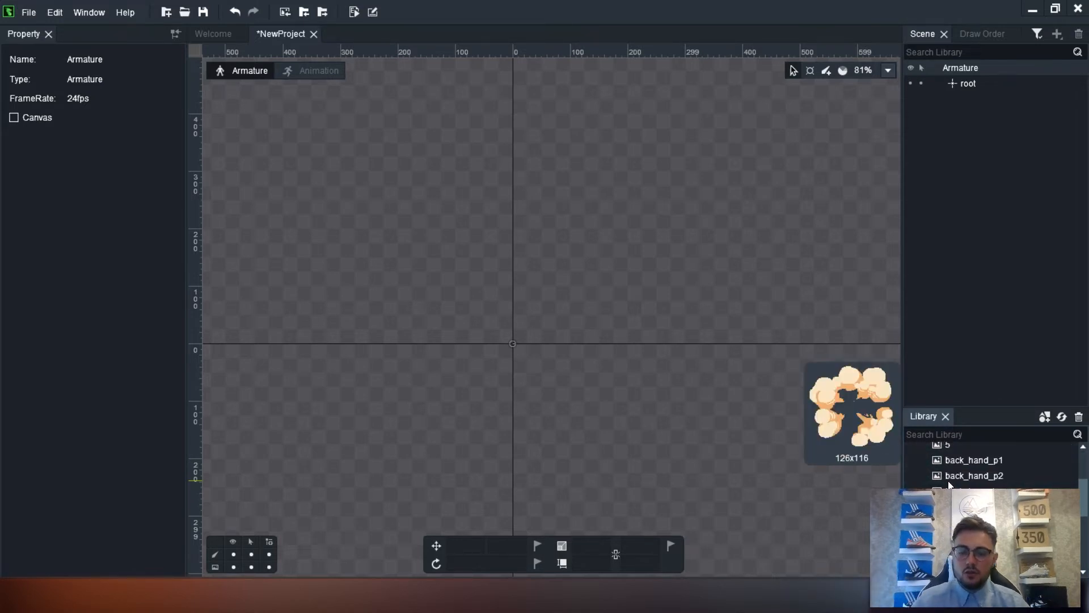
{"action": "scroll", "coordinate": [949, 484], "scroll_direction": "down", "scroll_amount": 1}
{"action": "scroll", "coordinate": [950, 485], "scroll_direction": "up", "scroll_amount": 5}
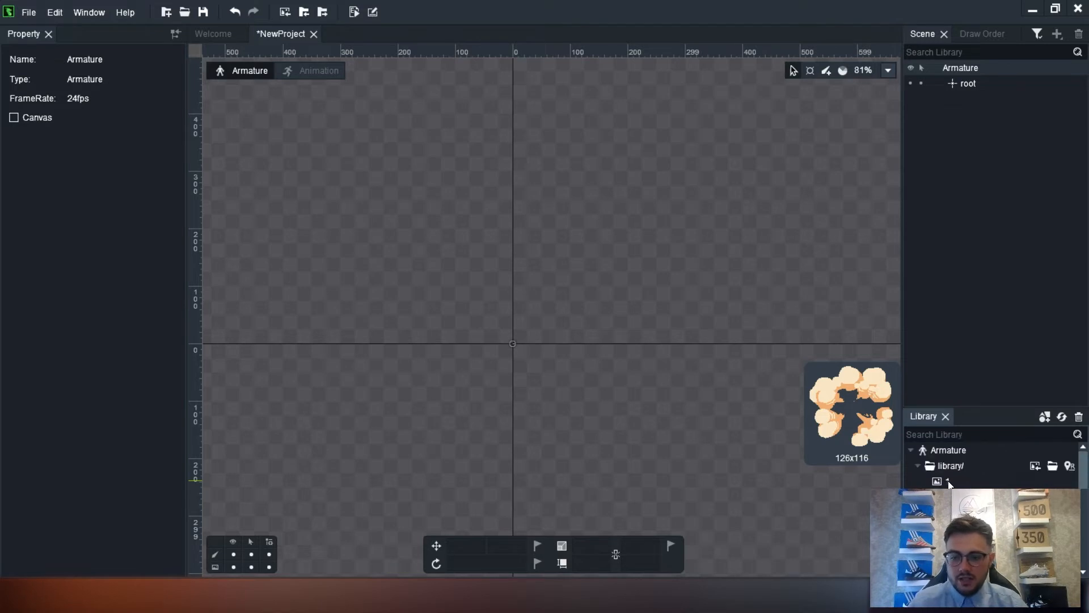
{"action": "scroll", "coordinate": [962, 480], "scroll_direction": "down", "scroll_amount": 5}
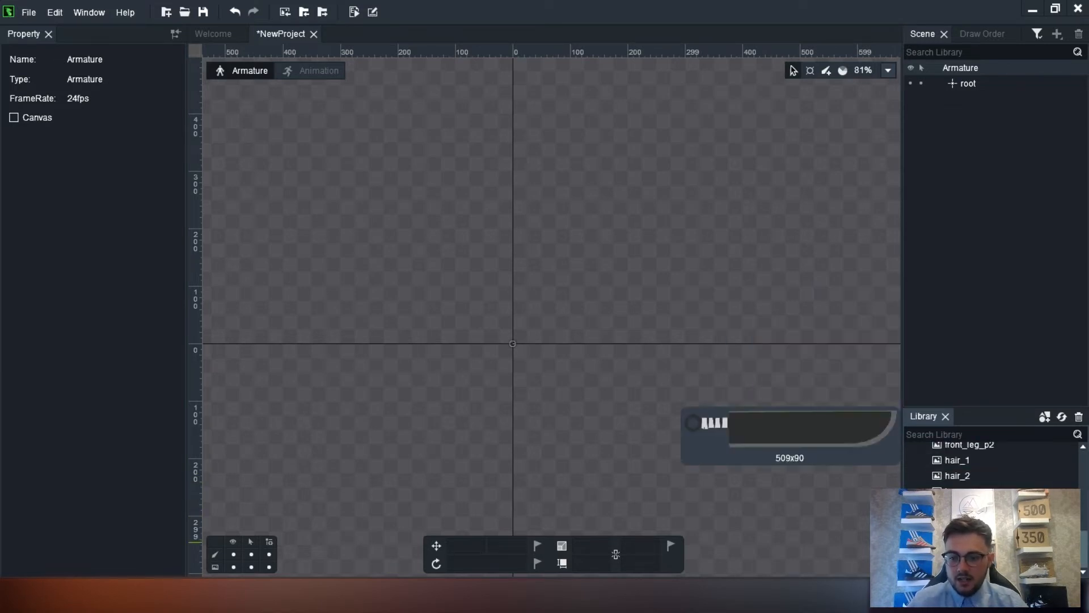
{"action": "key", "text": "Delete"}
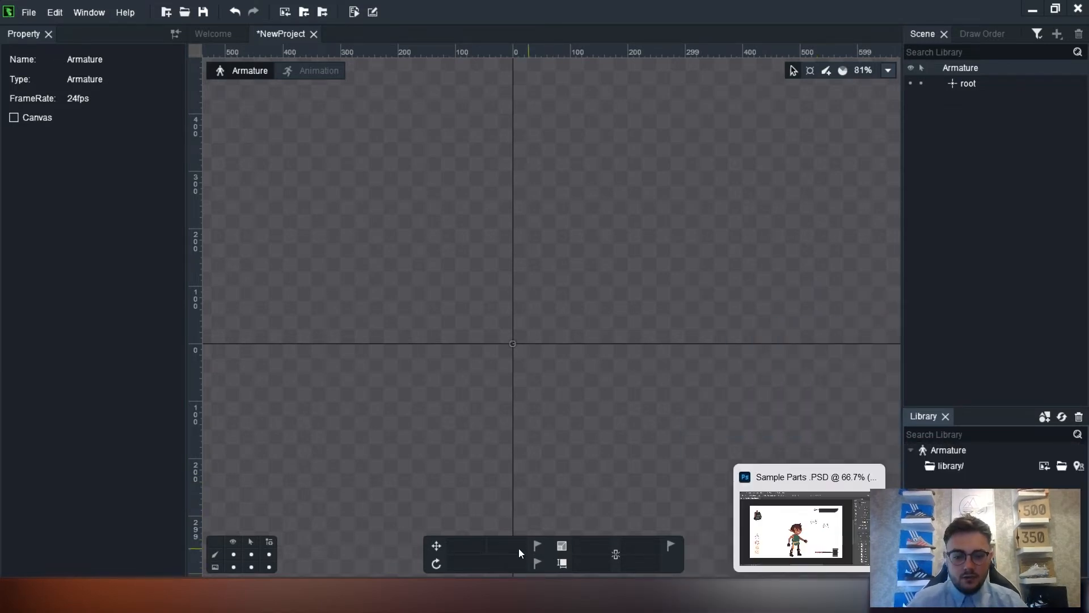
- Switch to Photoshop and examine the Sample Parts layers, including torso 2, sword, the hair, the faces and back_hand_p1
{"action": "left_click", "coordinate": [809, 594]}
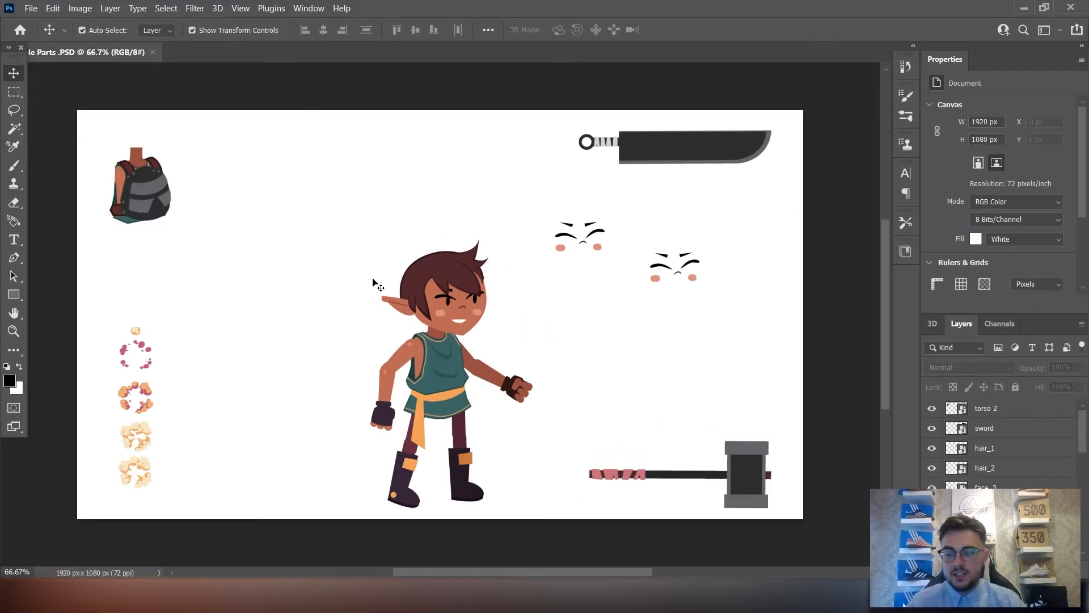
{"action": "left_click", "coordinate": [954, 410]}
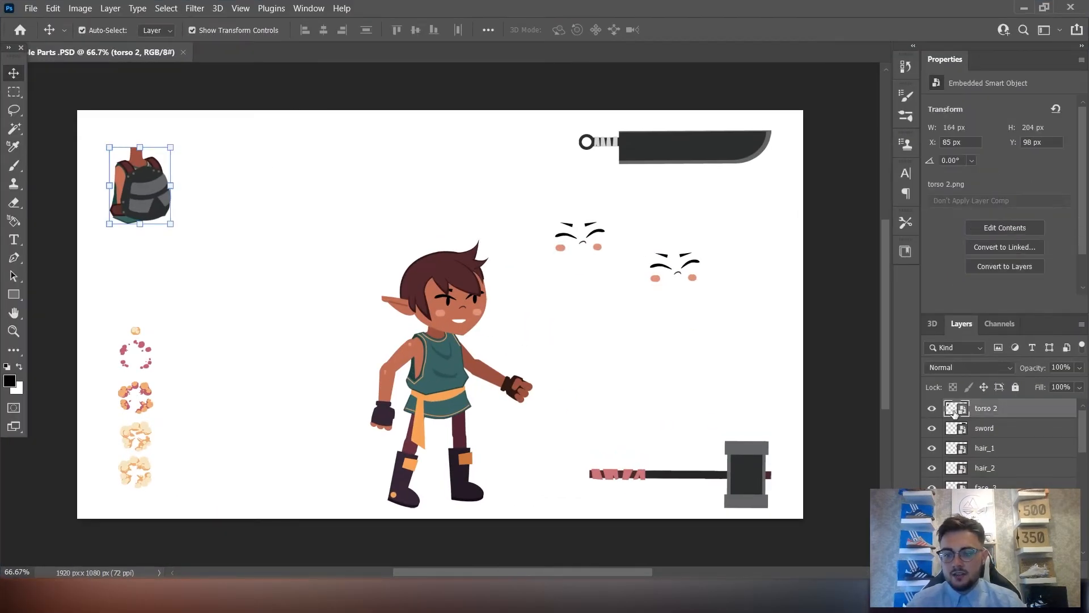
{"action": "left_click", "coordinate": [1019, 428]}
{"action": "left_click", "coordinate": [1013, 449]}
{"action": "left_click", "coordinate": [1010, 468]}
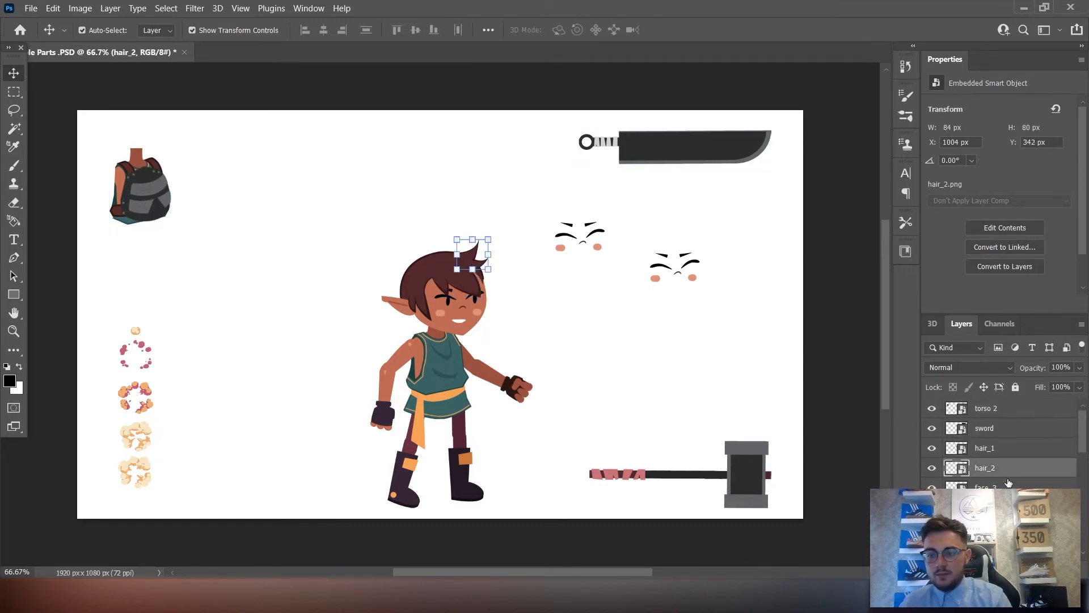
{"action": "left_click", "coordinate": [1008, 487]}
{"action": "left_click", "coordinate": [1008, 507]}
{"action": "left_click", "coordinate": [1009, 527]}
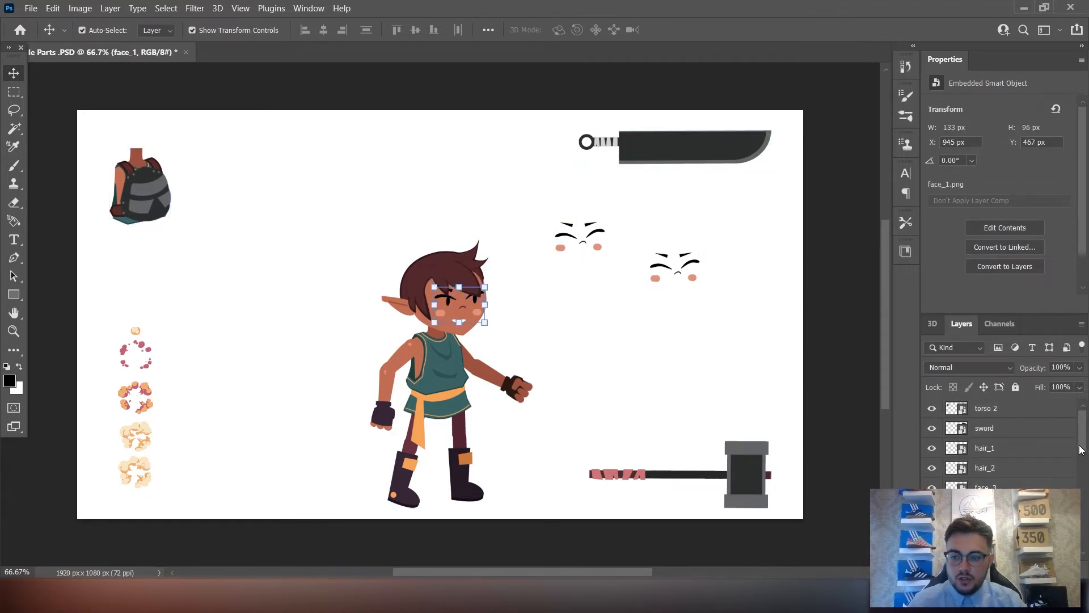
{"action": "left_click_drag", "start_coordinate": [1081, 449], "coordinate": [1081, 533]}
{"action": "left_click", "coordinate": [1008, 530]}
{"action": "left_click", "coordinate": [1009, 550]}
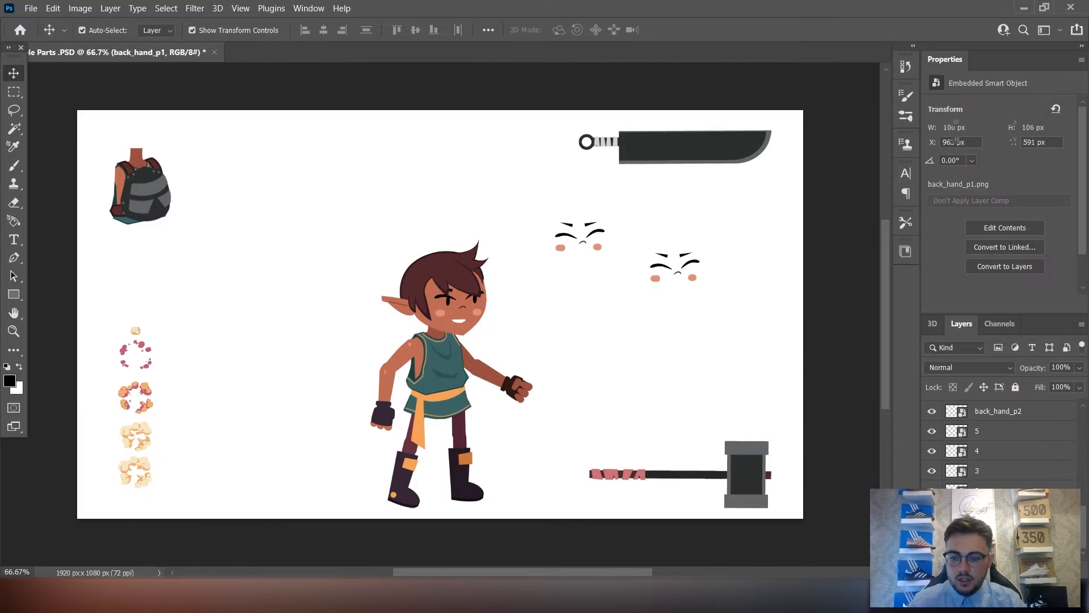
- Hide the white background in the Sample Parts PSD, save the file and return to DragonBones
{"action": "key", "text": "Delete"}
{"action": "scroll", "coordinate": [998, 439], "scroll_direction": "up", "scroll_amount": 1}
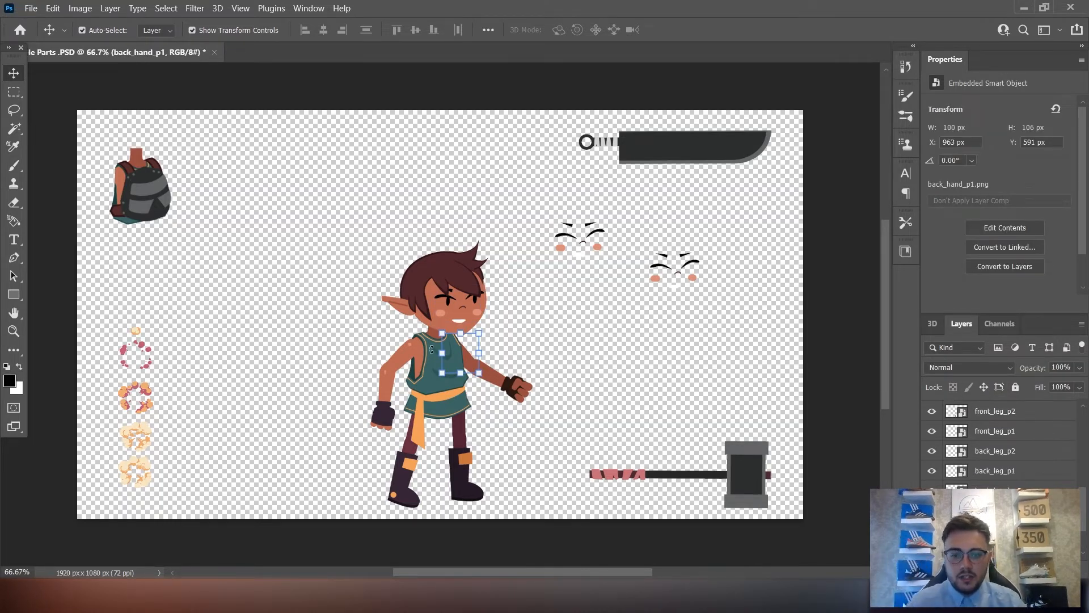
{"action": "key", "text": "ctrl"}
{"action": "key", "text": "ctrl+s"}
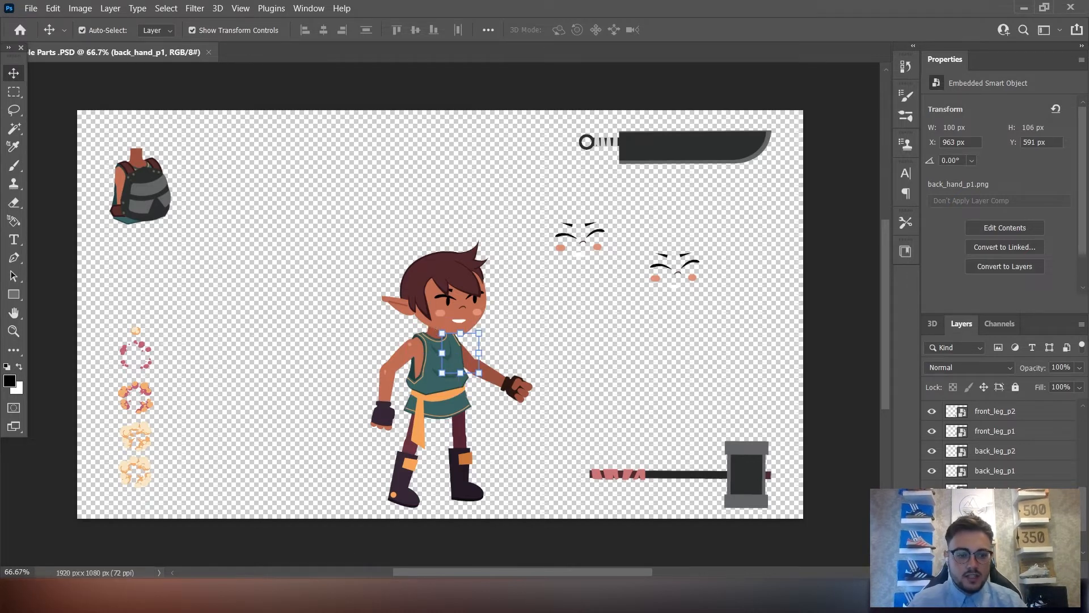
{"action": "left_click", "coordinate": [1072, 6]}
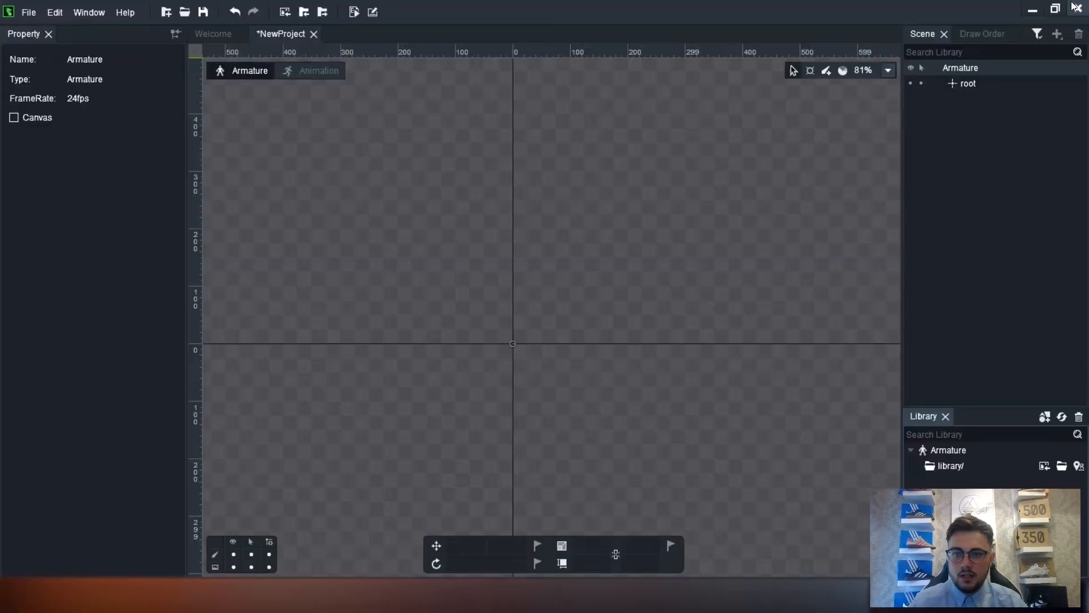
- Try to add the Sample Parts PSD straight from the 00. Sample Parts folder to the DragonBones library
{"action": "left_click", "coordinate": [411, 553]}
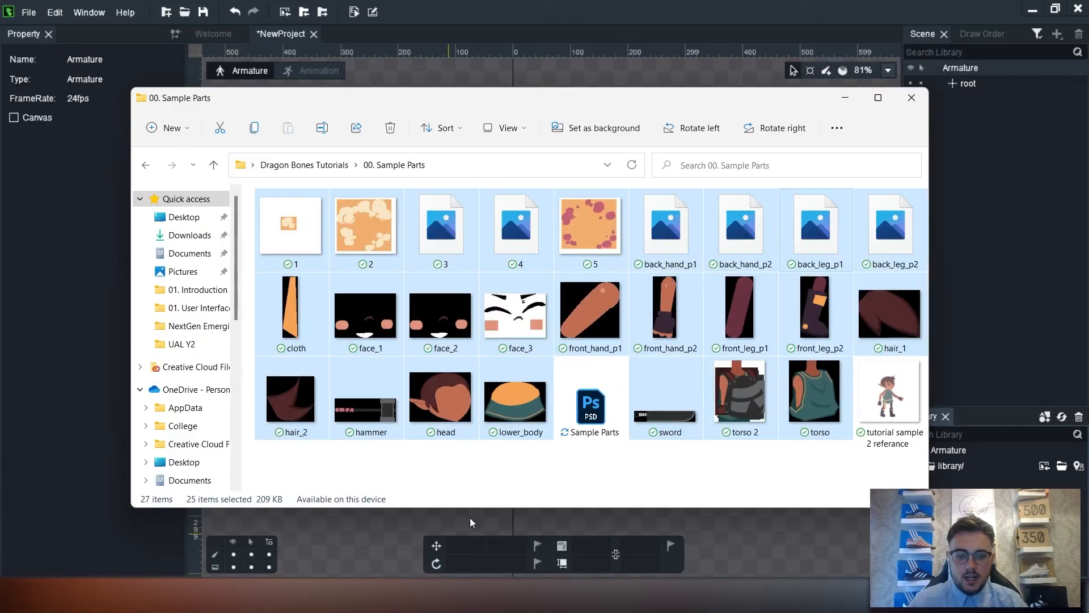
{"action": "left_click", "coordinate": [618, 427]}
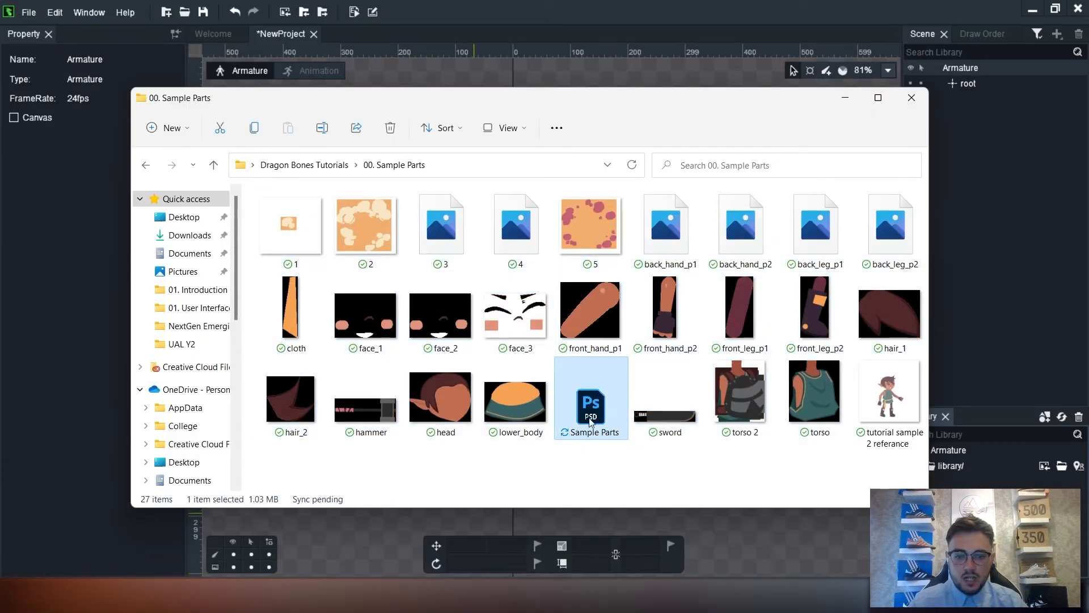
{"action": "left_click_drag", "start_coordinate": [604, 419], "coordinate": [959, 468]}
{"action": "left_click", "coordinate": [964, 470]}
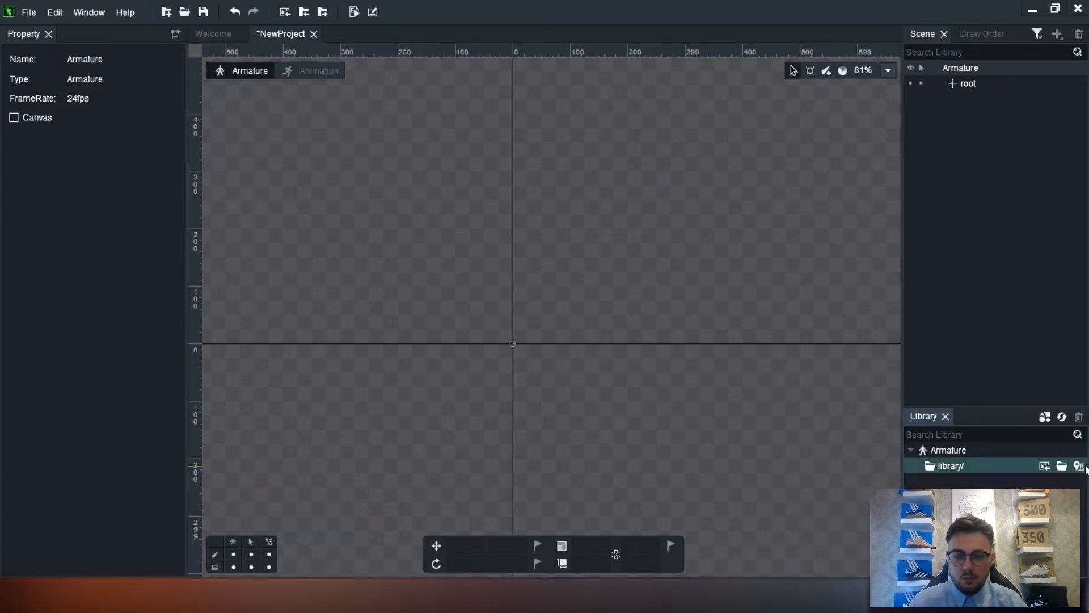
- Import the Sample Parts PSD into the library as an asset, overwriting the existing file of the same name
{"action": "left_click", "coordinate": [1047, 464]}
{"action": "scroll", "coordinate": [423, 220], "scroll_direction": "down", "scroll_amount": 5}
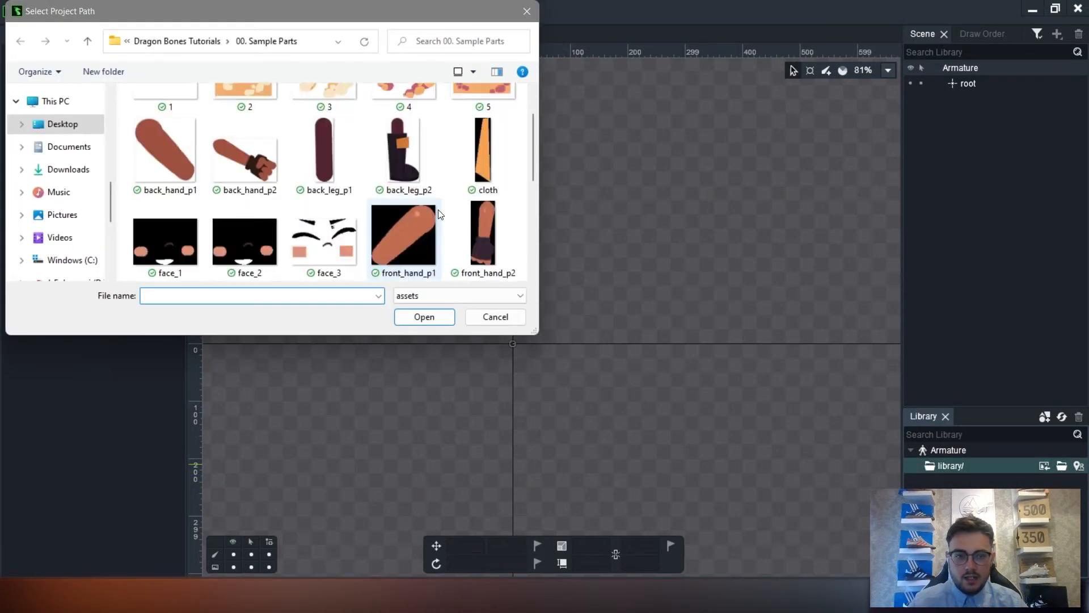
{"action": "double_click", "coordinate": [347, 158]}
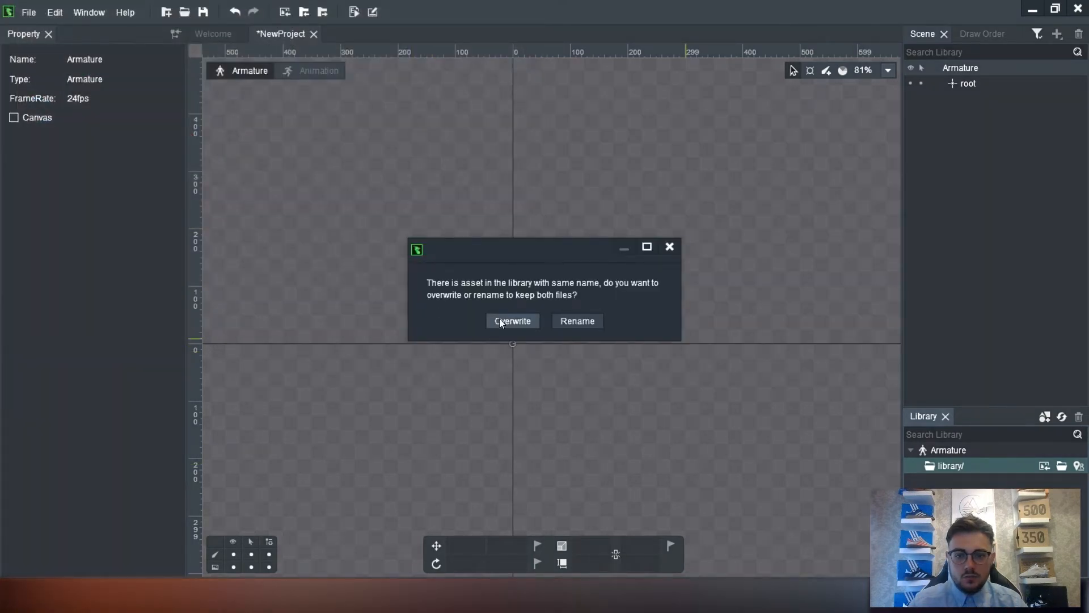
{"action": "left_click", "coordinate": [501, 322]}
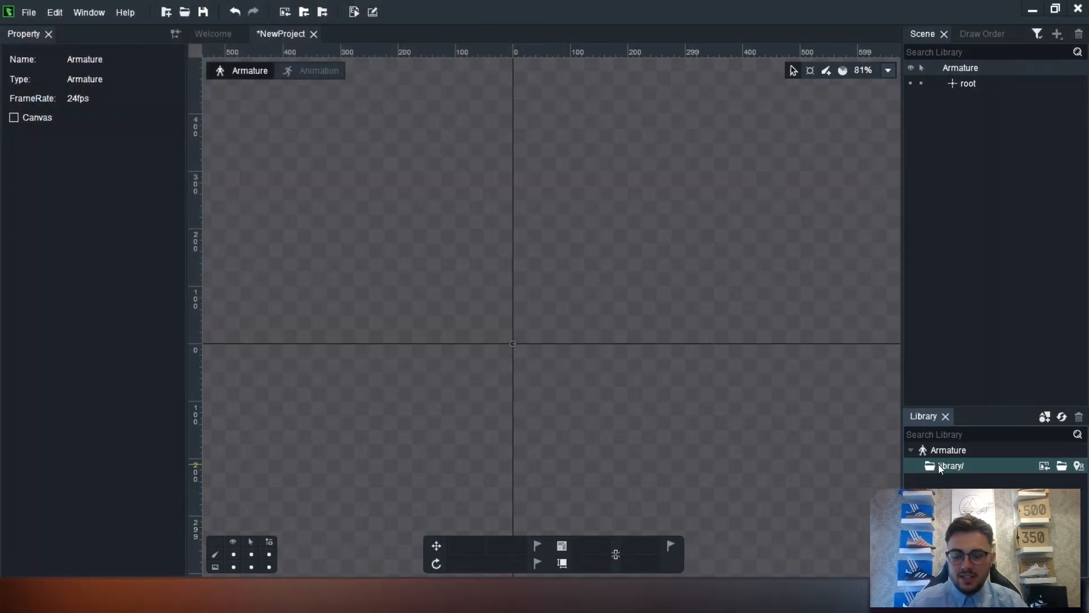
- Open the project's library folder on disk, check the Sample Parts file and close the folder
{"action": "left_click", "coordinate": [1062, 466]}
{"action": "left_click", "coordinate": [327, 242]}
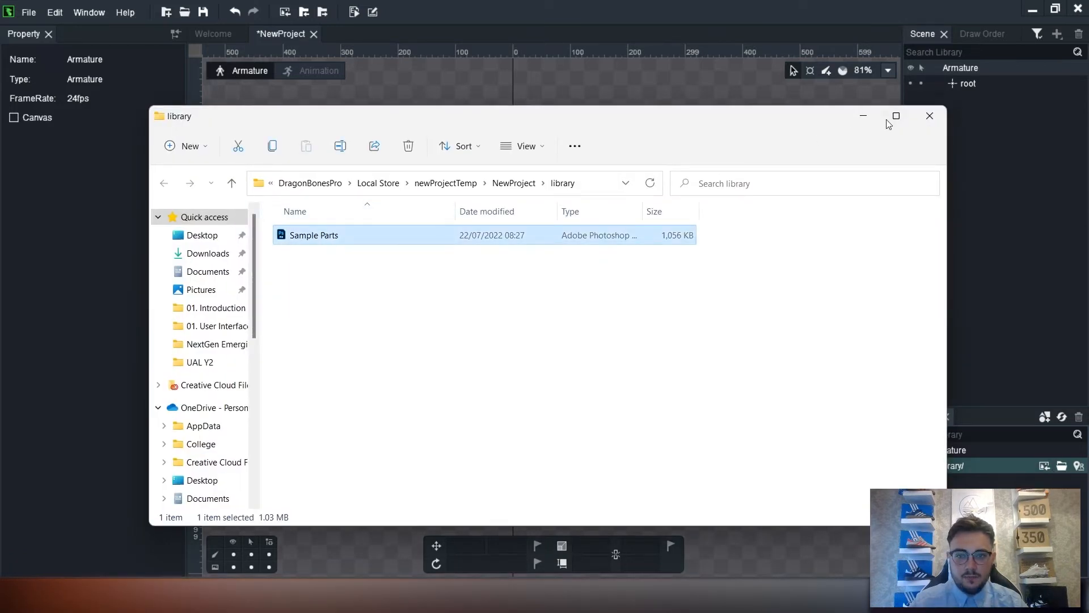
{"action": "left_click", "coordinate": [929, 116]}
- Import the separate part images from 00. Sample Parts into the library, leaving out the PSD and the tutorial reference
{"action": "mouse_move", "coordinate": [321, 578]}
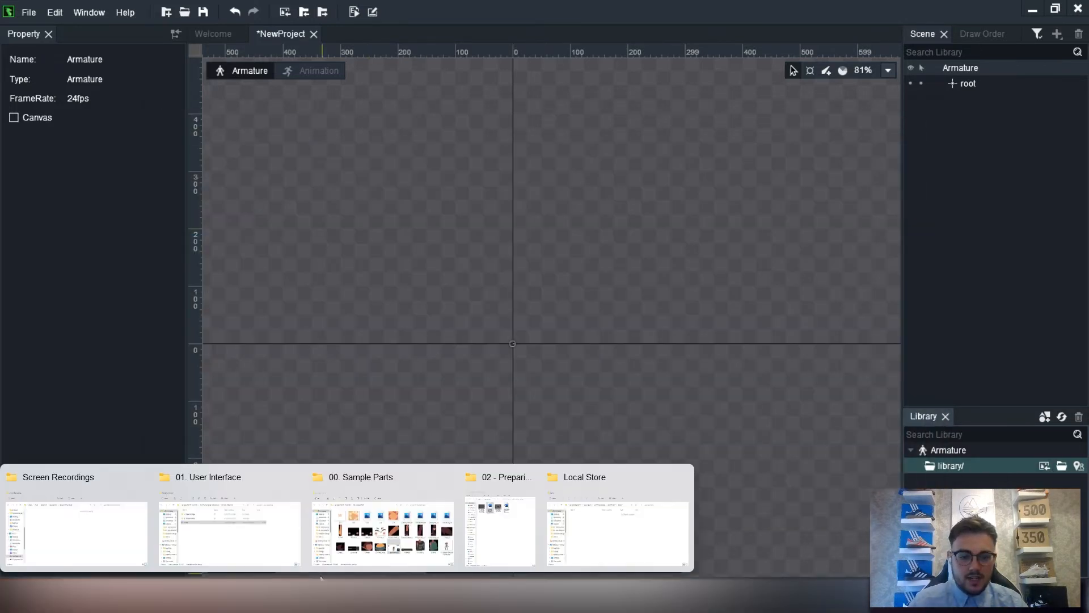
{"action": "left_click", "coordinate": [386, 533]}
{"action": "left_click", "coordinate": [817, 392]}
{"action": "left_click", "coordinate": [666, 397], "text": "ctrl"}
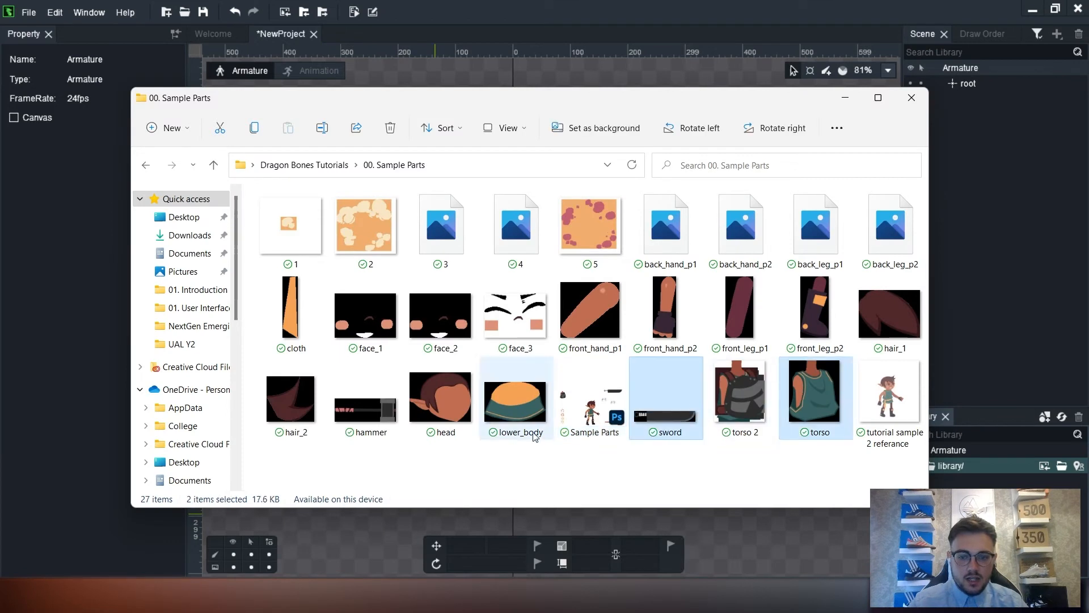
{"action": "left_click", "coordinate": [513, 420], "text": "ctrl"}
{"action": "left_click", "coordinate": [304, 250]}
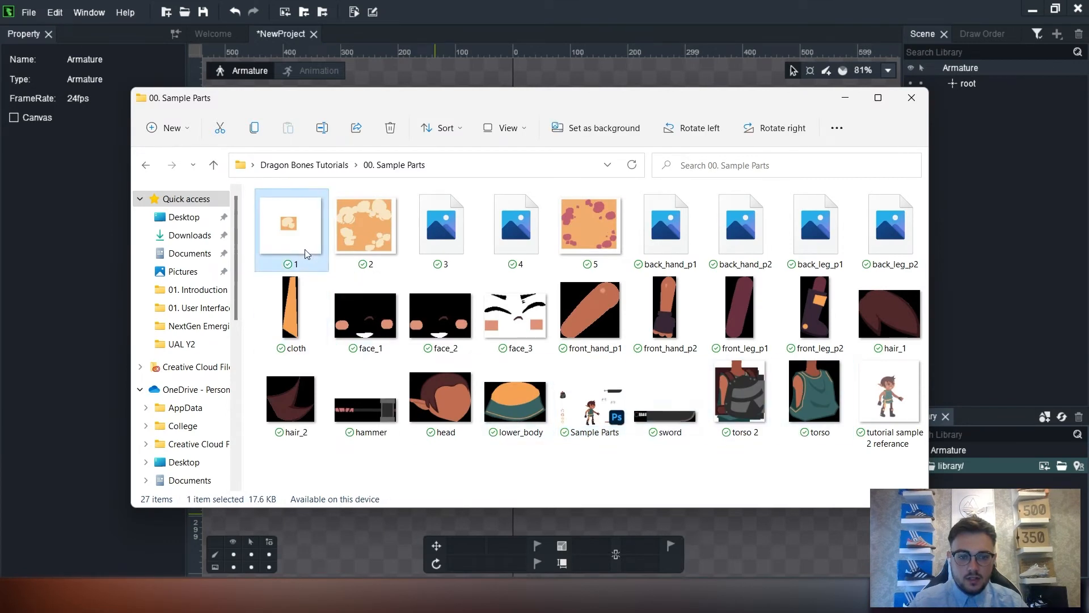
{"action": "left_click", "coordinate": [505, 400], "text": "shift"}
{"action": "left_click", "coordinate": [689, 411], "text": "ctrl"}
{"action": "left_click_drag", "start_coordinate": [782, 400], "coordinate": [978, 468]}
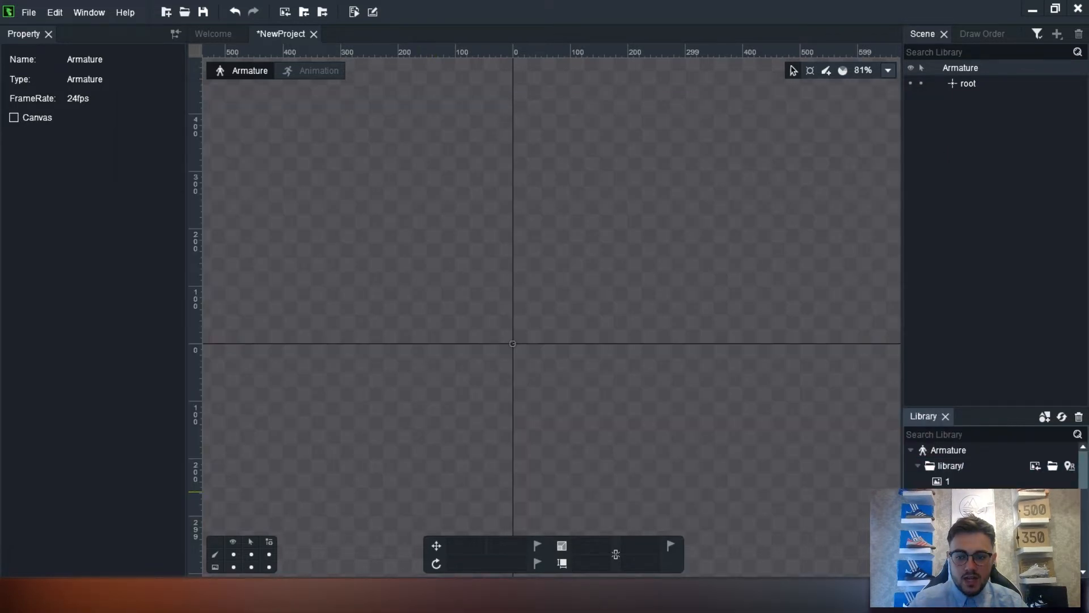
- Look through the library images and place image 1 on the canvas at about X -12, Y -33
{"action": "left_click", "coordinate": [947, 482]}
{"action": "scroll", "coordinate": [947, 483], "scroll_direction": "down", "scroll_amount": 5}
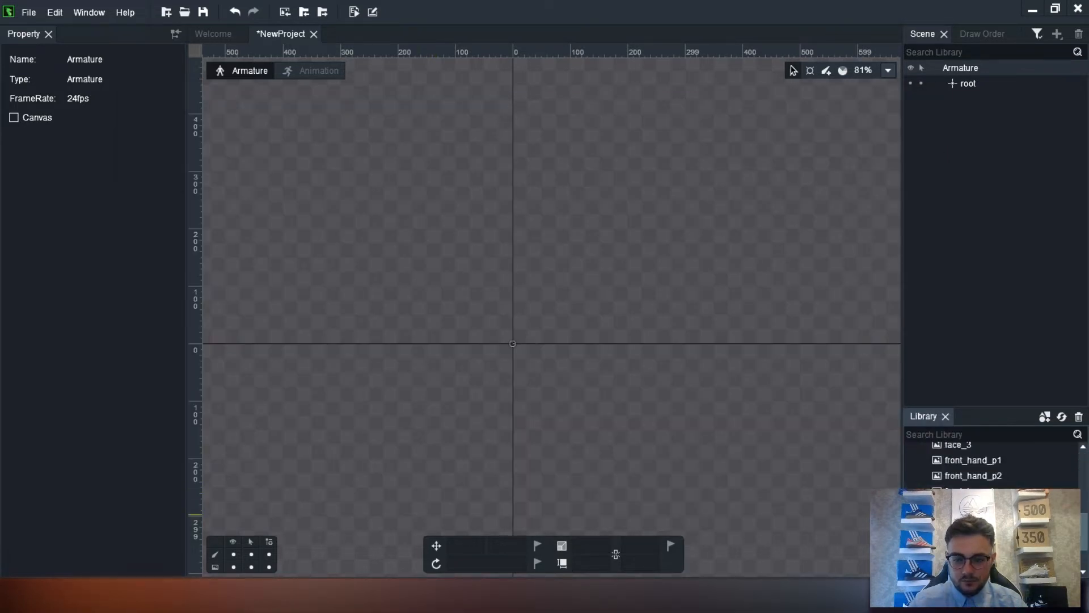
{"action": "scroll", "coordinate": [975, 478], "scroll_direction": "up", "scroll_amount": 5}
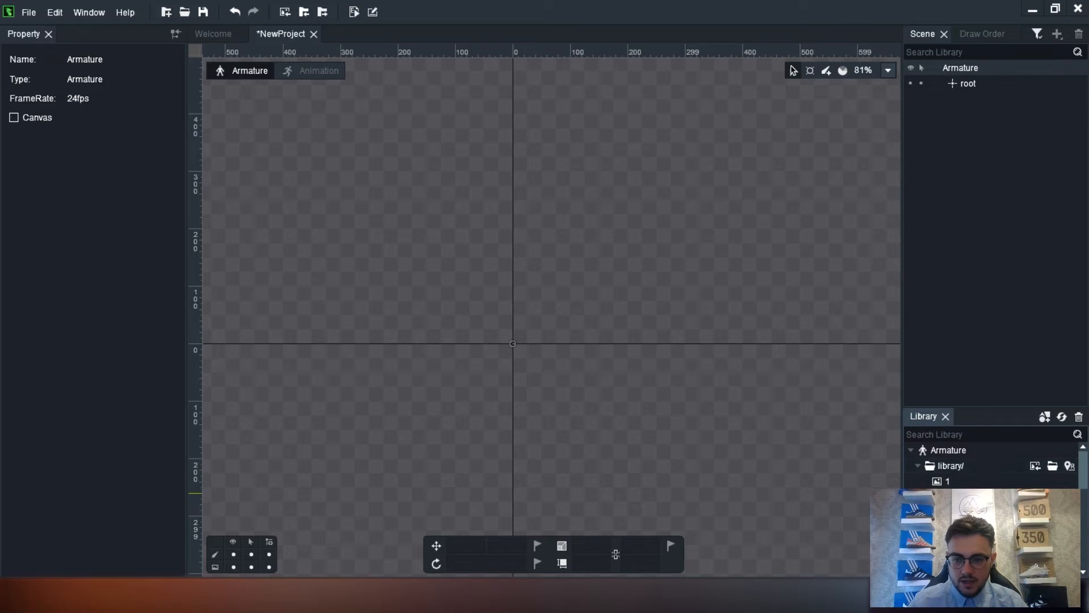
{"action": "left_click_drag", "start_coordinate": [481, 283], "coordinate": [506, 324]}
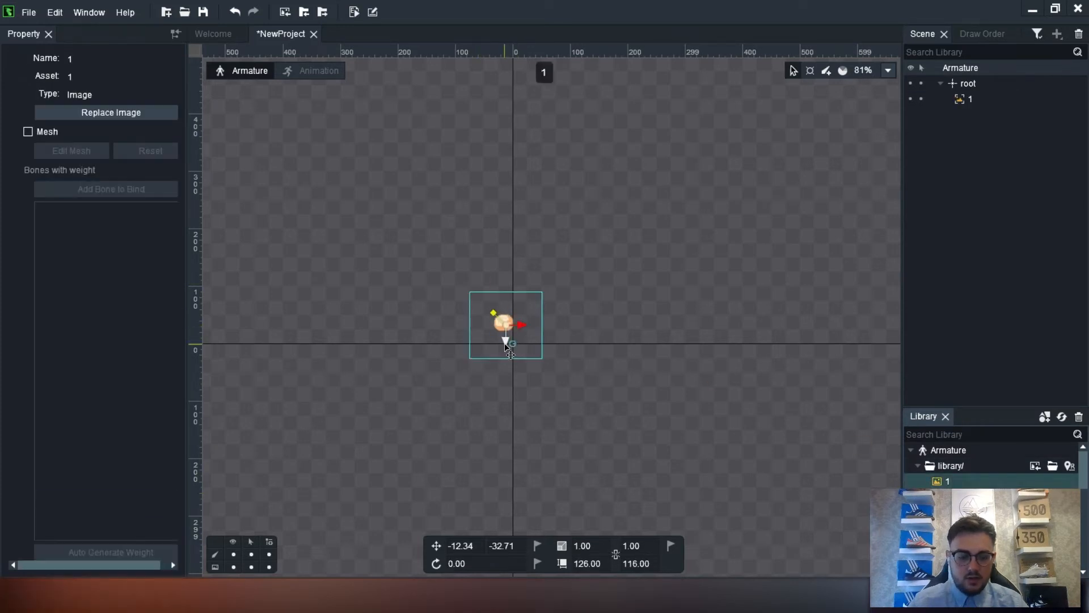
- Try the transform tools on image 1 and delete it from the canvas
{"action": "left_click", "coordinate": [509, 330]}
{"action": "key", "text": "w"}
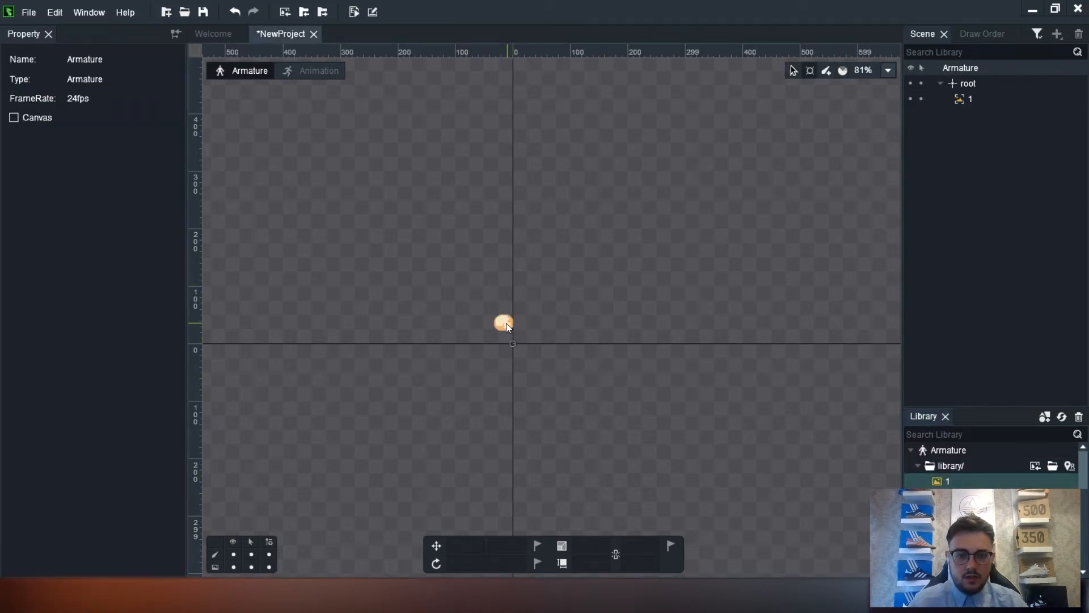
{"action": "left_click", "coordinate": [506, 322]}
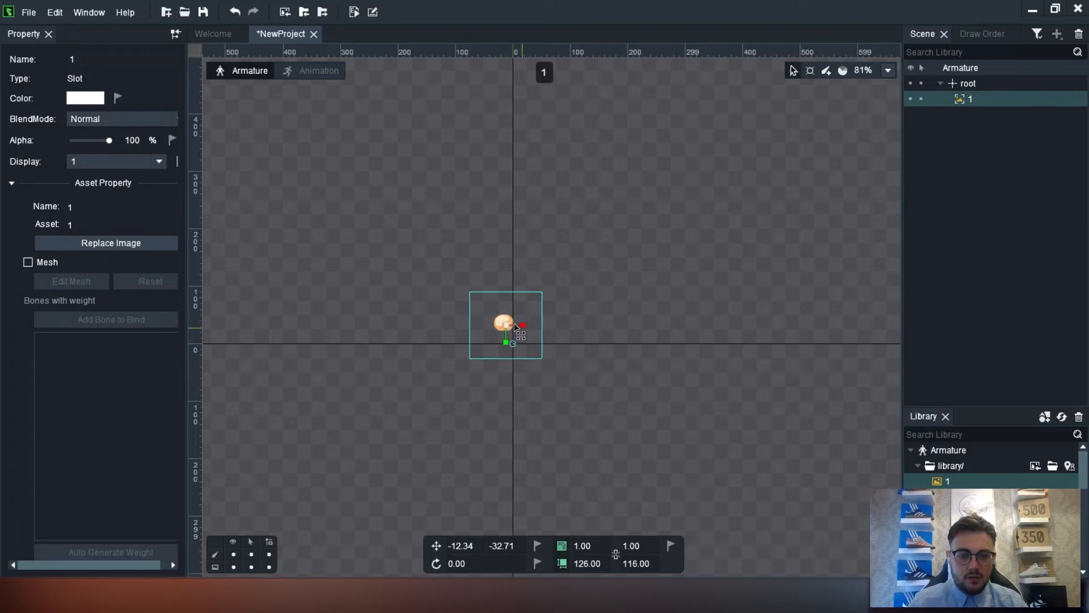
{"action": "left_click_drag", "start_coordinate": [506, 319], "coordinate": [593, 289]}
{"action": "mouse_move", "coordinate": [509, 327]}
{"action": "left_mouse_down"}
{"action": "mouse_move", "coordinate": [532, 333]}
{"action": "mouse_move", "coordinate": [517, 325]}
{"action": "left_mouse_up"}
{"action": "key", "text": "Delete"}
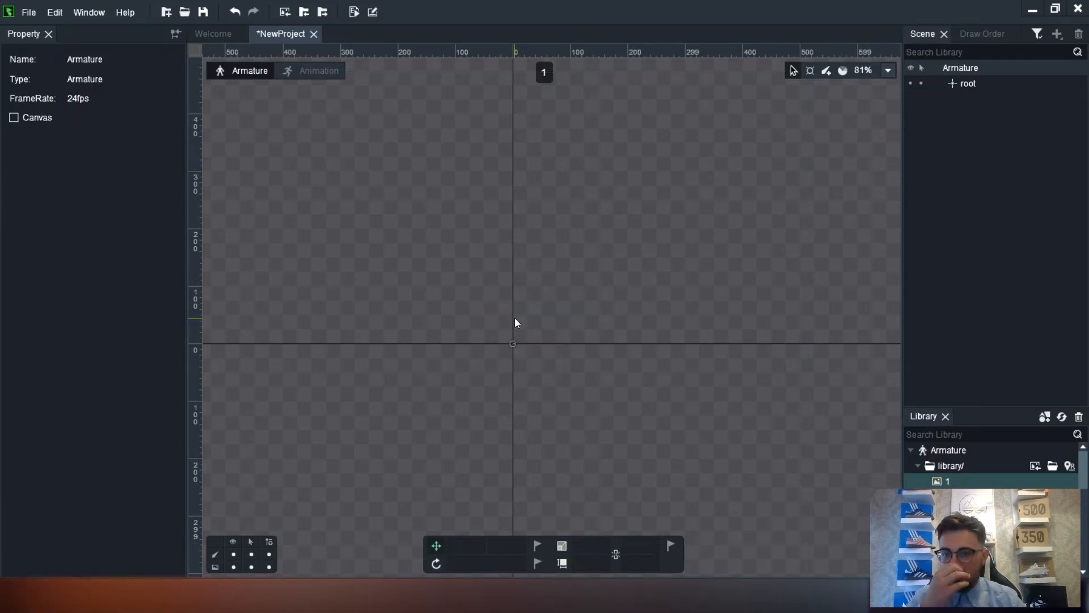
{"action": "left_click", "coordinate": [953, 173]}
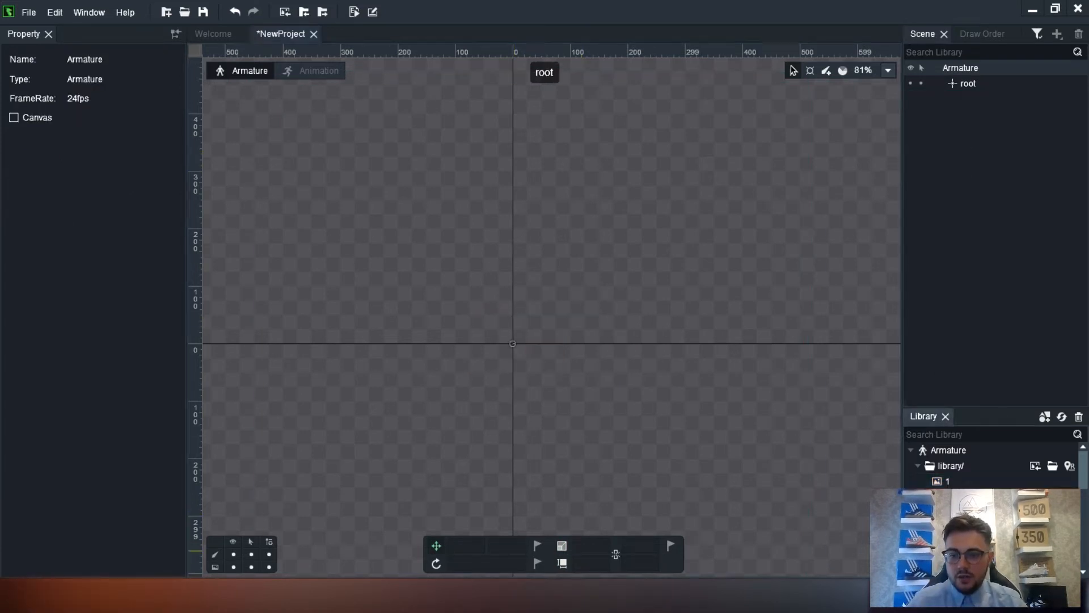
- Place back_hand_p1 on the canvas at about X 0, Y 17 and review its slot properties
{"action": "left_click_drag", "start_coordinate": [964, 496], "coordinate": [512, 354]}
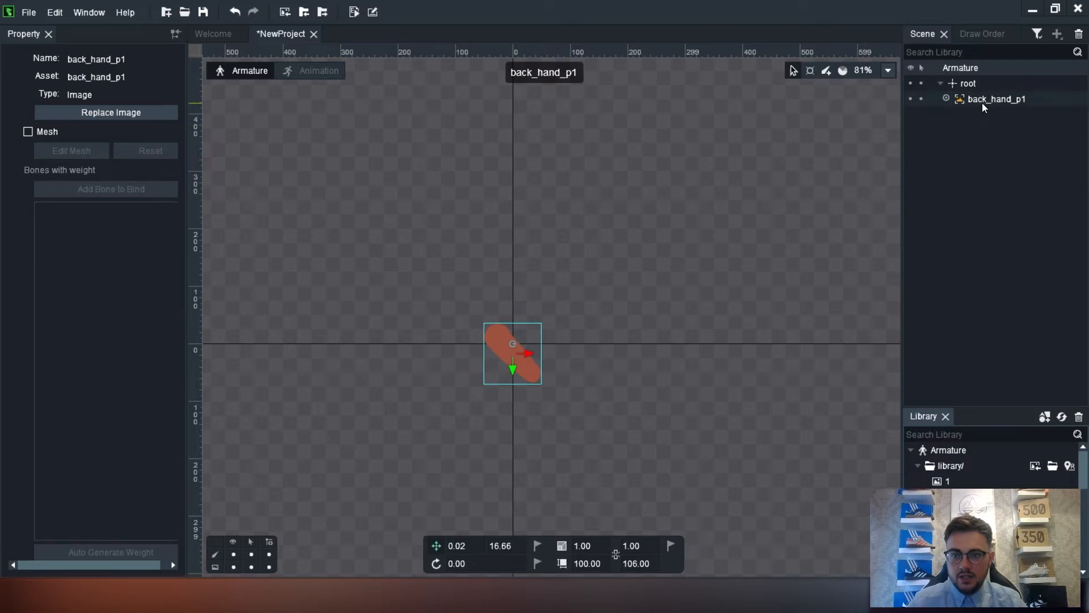
{"action": "mouse_move", "coordinate": [961, 100]}
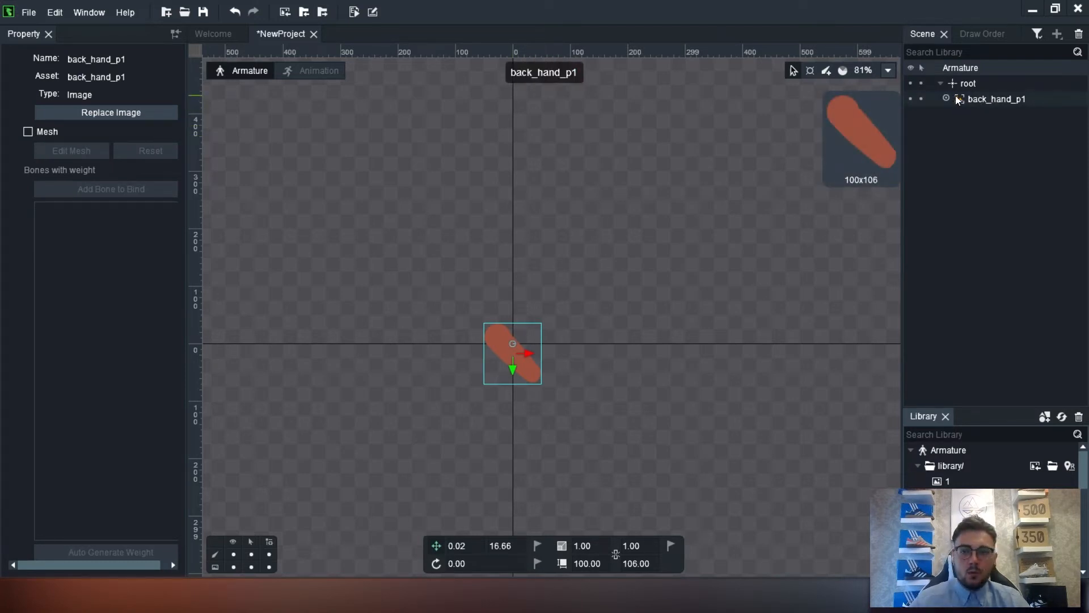
{"action": "left_click", "coordinate": [963, 102]}
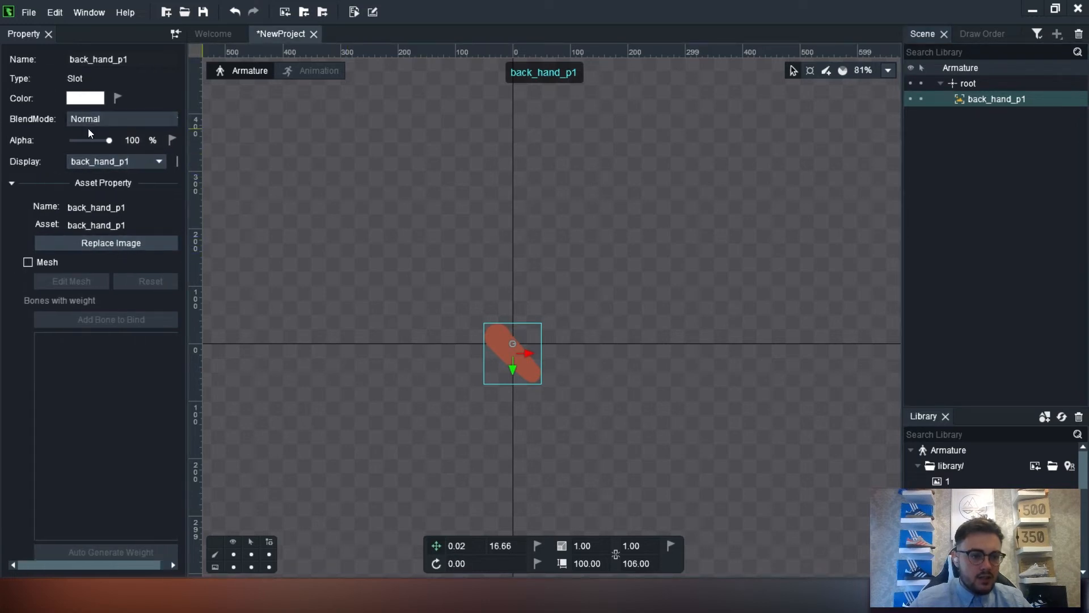
{"action": "left_click", "coordinate": [163, 63]}
{"action": "double_click", "coordinate": [163, 63]}
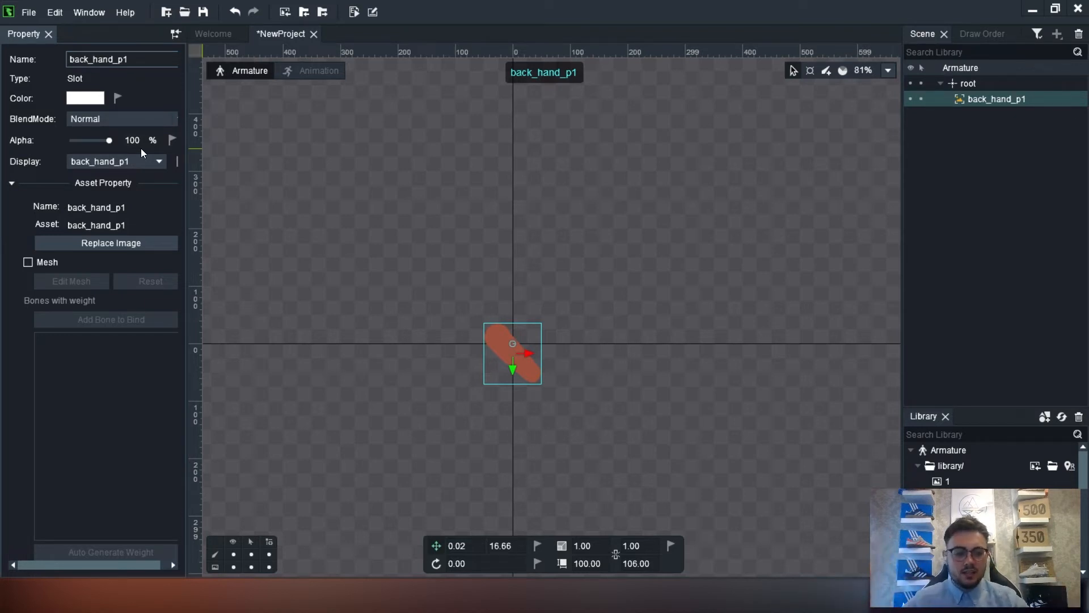
{"action": "scroll", "coordinate": [89, 250], "scroll_direction": "right", "scroll_amount": 1}
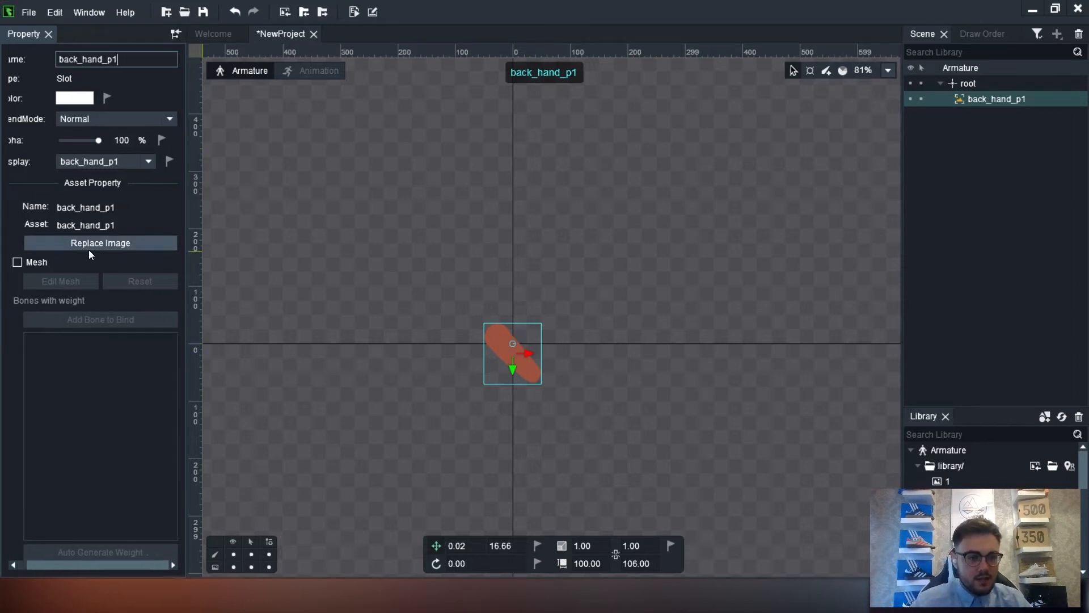
{"action": "scroll", "coordinate": [137, 128], "scroll_direction": "left", "scroll_amount": 1}
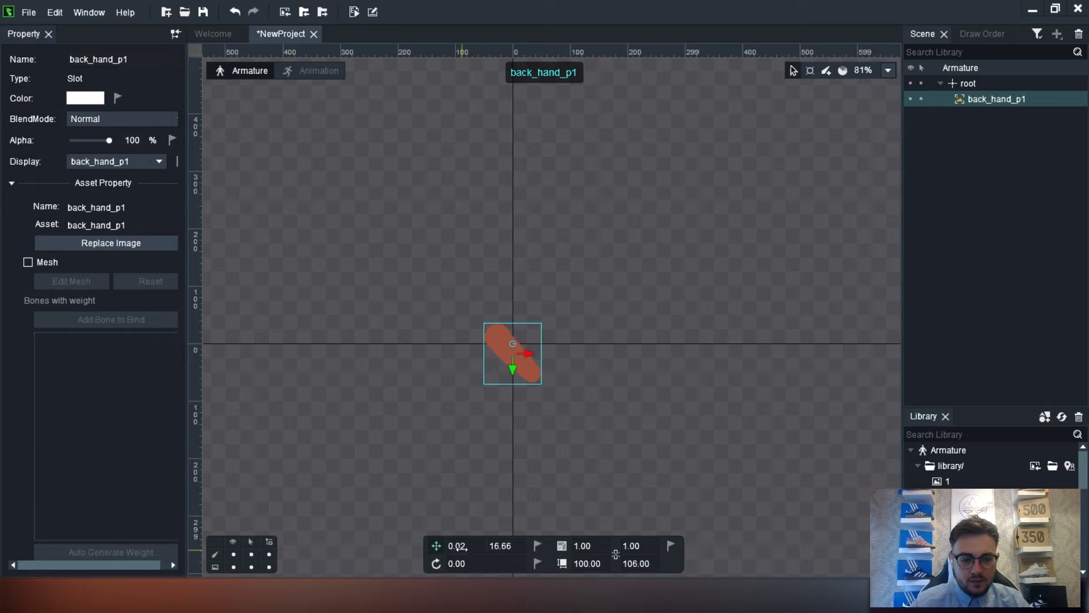
- Move back_hand_p1 to about X -38, Y 62 and deselect it
{"action": "left_click_drag", "start_coordinate": [446, 545], "coordinate": [614, 553]}
{"action": "mouse_move", "coordinate": [502, 378]}
{"action": "left_mouse_down"}
{"action": "mouse_move", "coordinate": [521, 393]}
{"action": "mouse_move", "coordinate": [521, 414]}
{"action": "mouse_move", "coordinate": [532, 397]}
{"action": "mouse_move", "coordinate": [531, 329]}
{"action": "mouse_move", "coordinate": [490, 396]}
{"action": "left_mouse_up"}
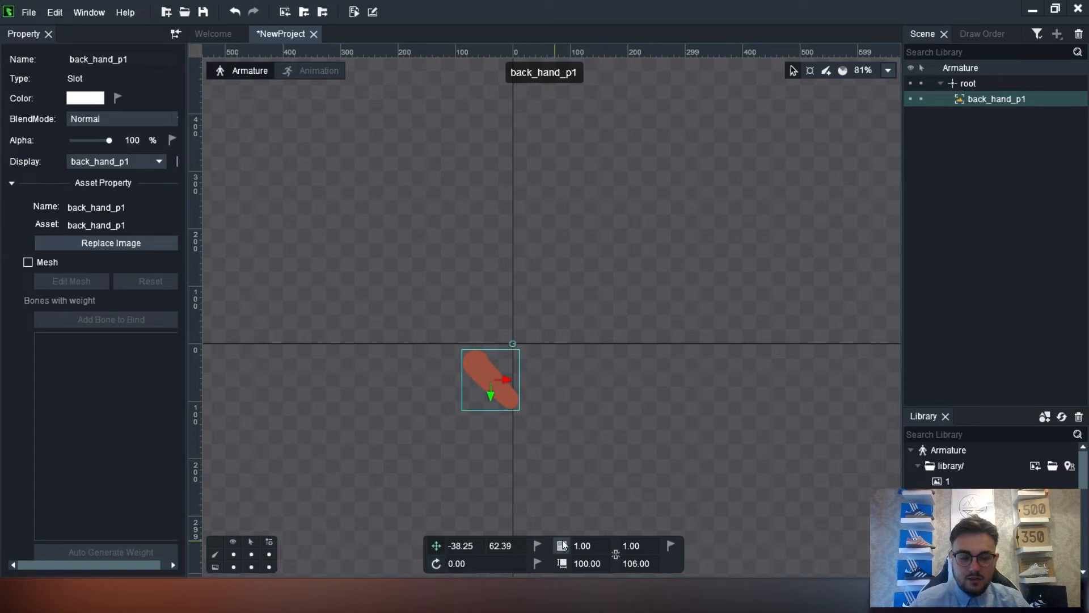
{"action": "left_click", "coordinate": [522, 498]}
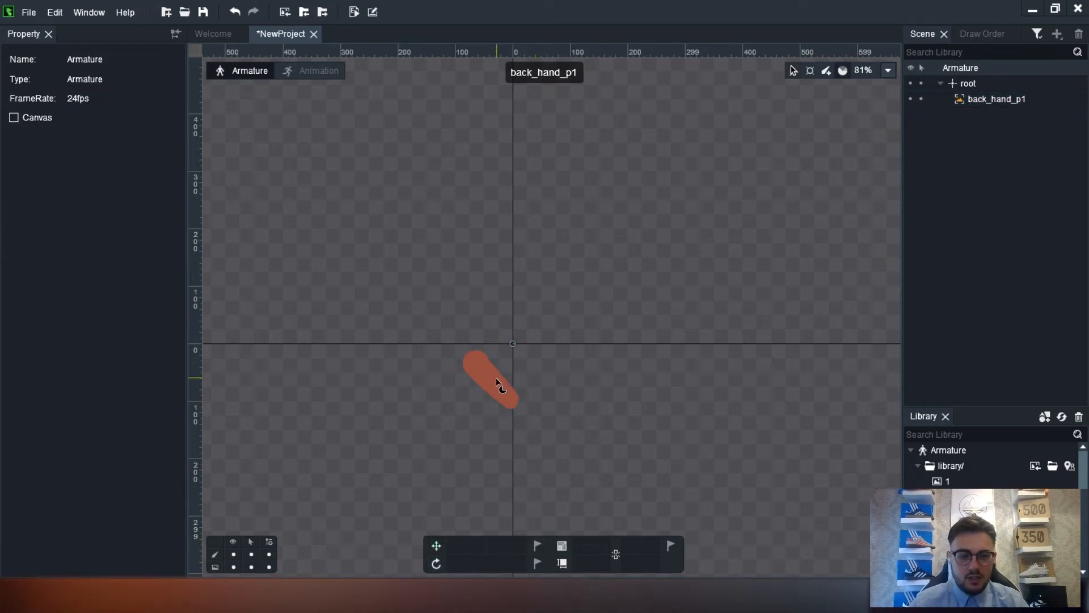
- Delete back_hand_p1 from the canvas
{"action": "scroll", "coordinate": [498, 382], "scroll_direction": "up", "scroll_amount": 2}
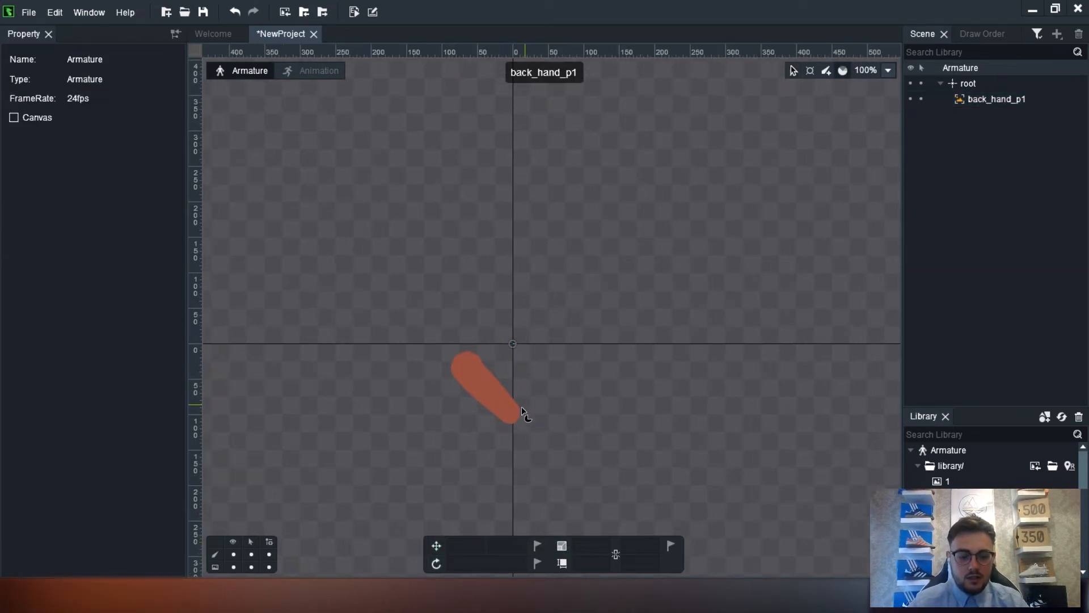
{"action": "left_click", "coordinate": [507, 390]}
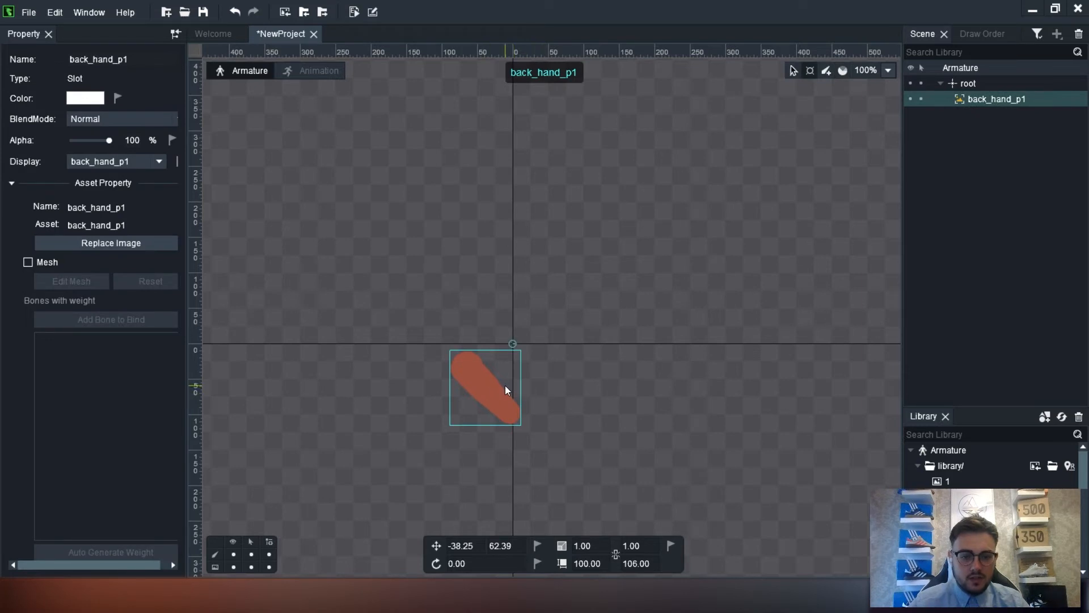
{"action": "scroll", "coordinate": [505, 386], "scroll_direction": "up", "scroll_amount": 6}
{"action": "scroll", "coordinate": [504, 385], "scroll_direction": "down", "scroll_amount": 10}
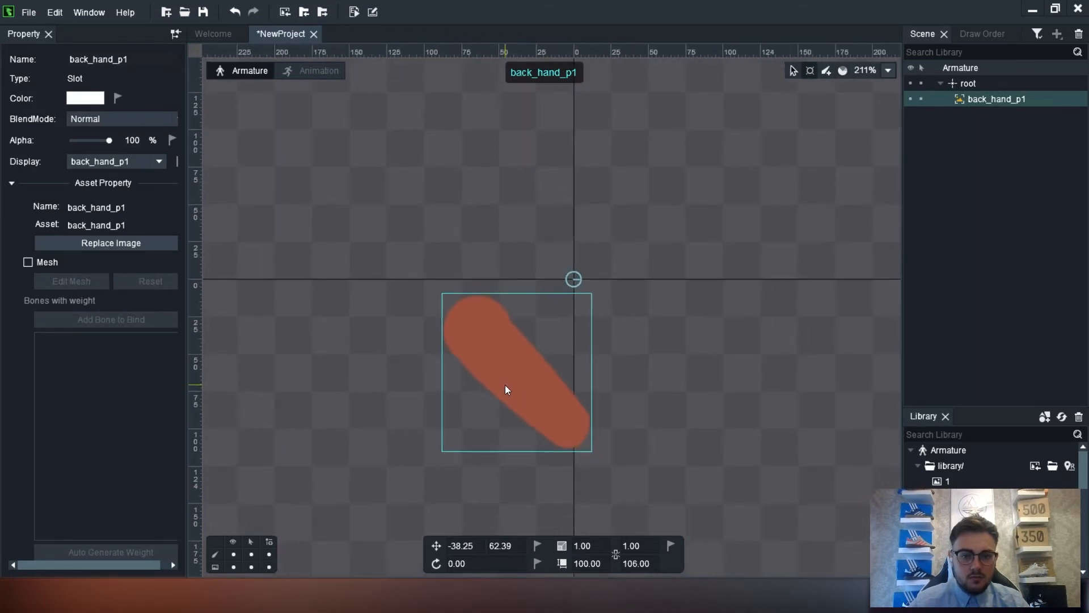
{"action": "scroll", "coordinate": [504, 385], "scroll_direction": "up", "scroll_amount": 2}
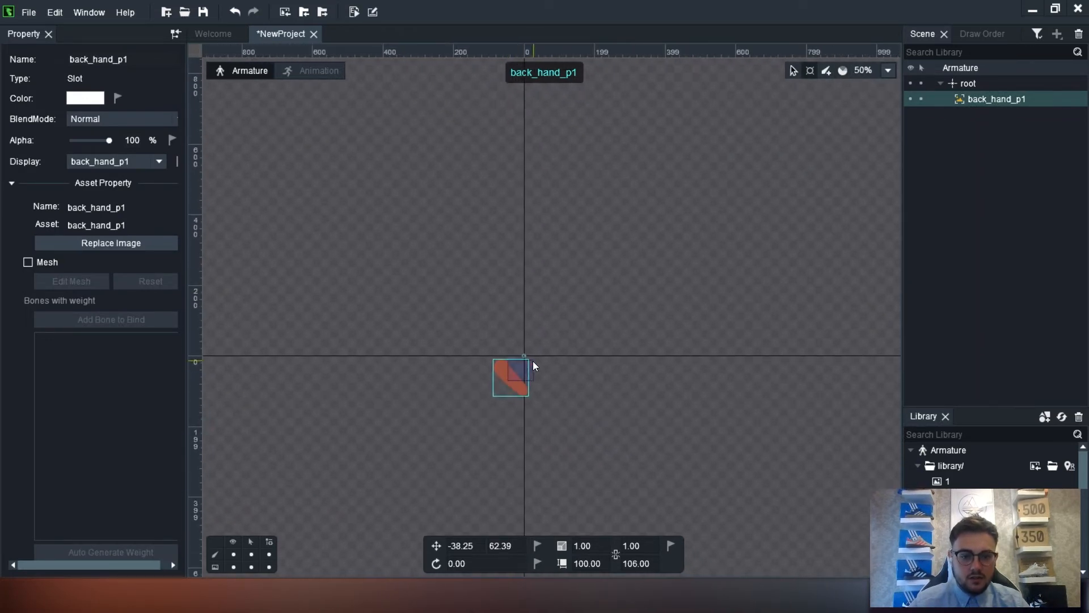
{"action": "scroll", "coordinate": [500, 370], "scroll_direction": "up", "scroll_amount": 3}
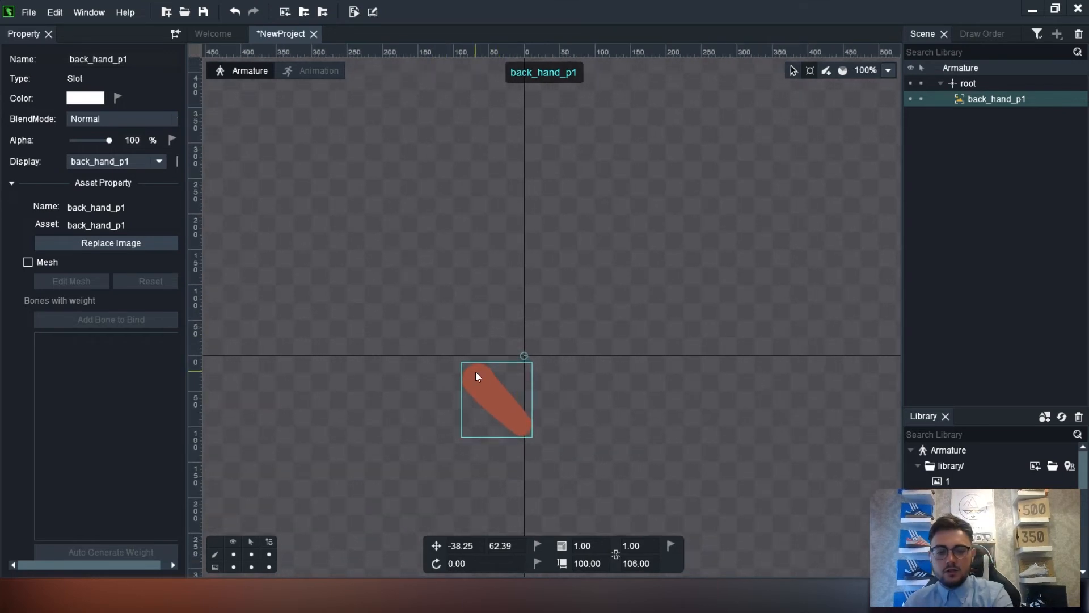
{"action": "key", "text": "Delete"}
- Switch to the 00. Sample Parts folder, select the tutorial sample 2 referance image and minimize the folder window
{"action": "scroll", "coordinate": [958, 465], "scroll_direction": "down", "scroll_amount": 5}
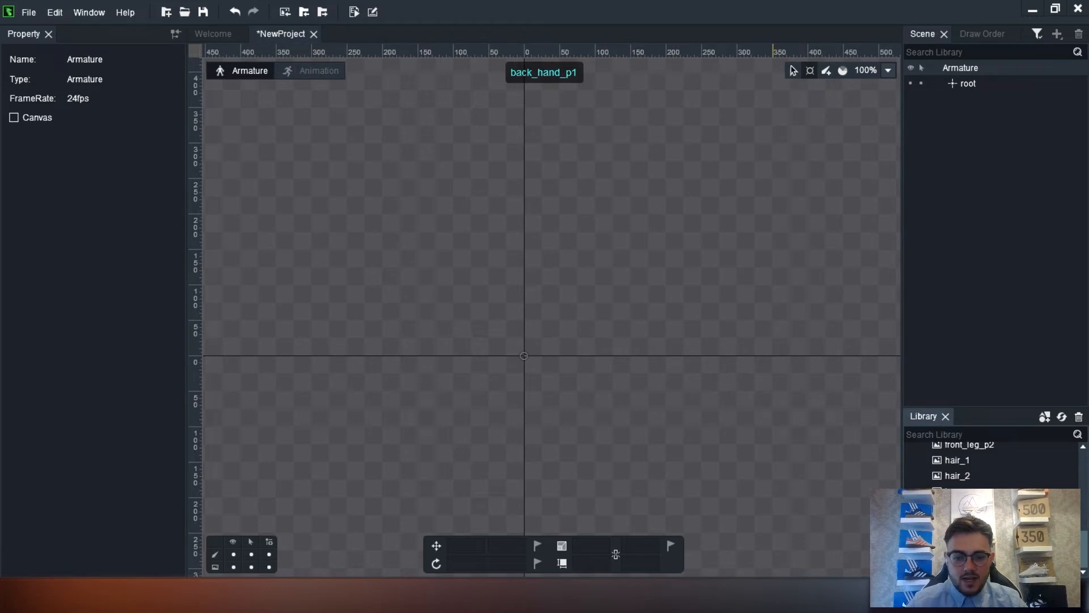
{"action": "mouse_move", "coordinate": [363, 596]}
{"action": "left_click", "coordinate": [363, 558]}
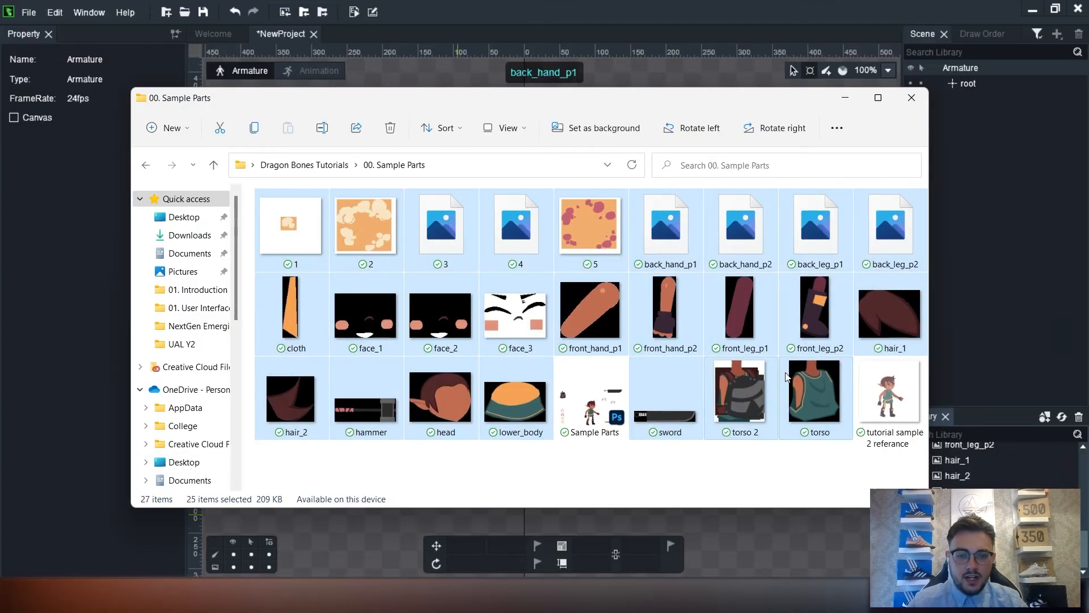
{"action": "left_click", "coordinate": [886, 398]}
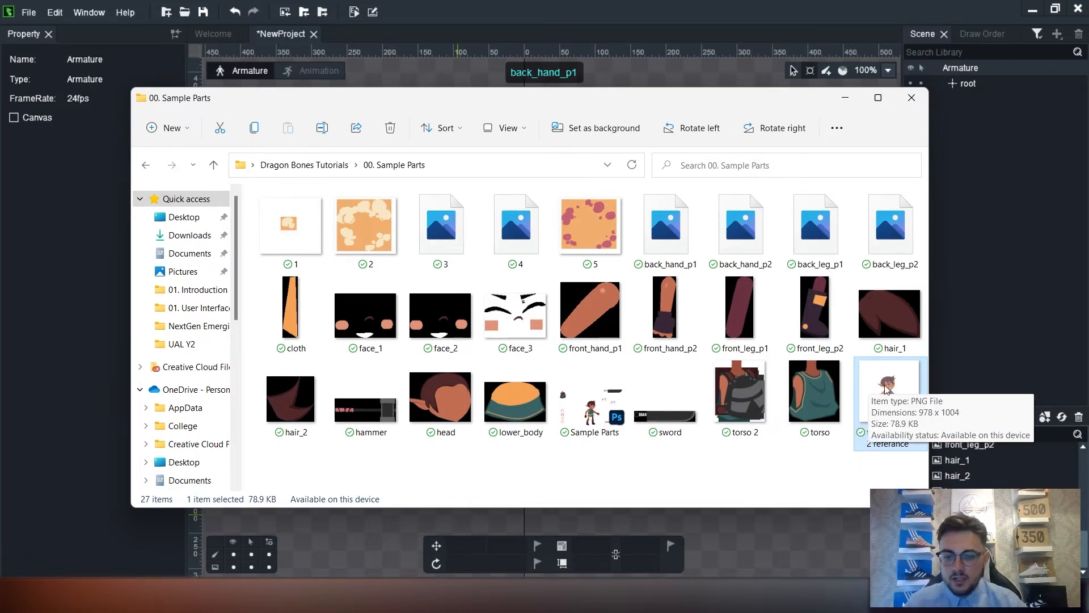
{"action": "left_click", "coordinate": [846, 100]}
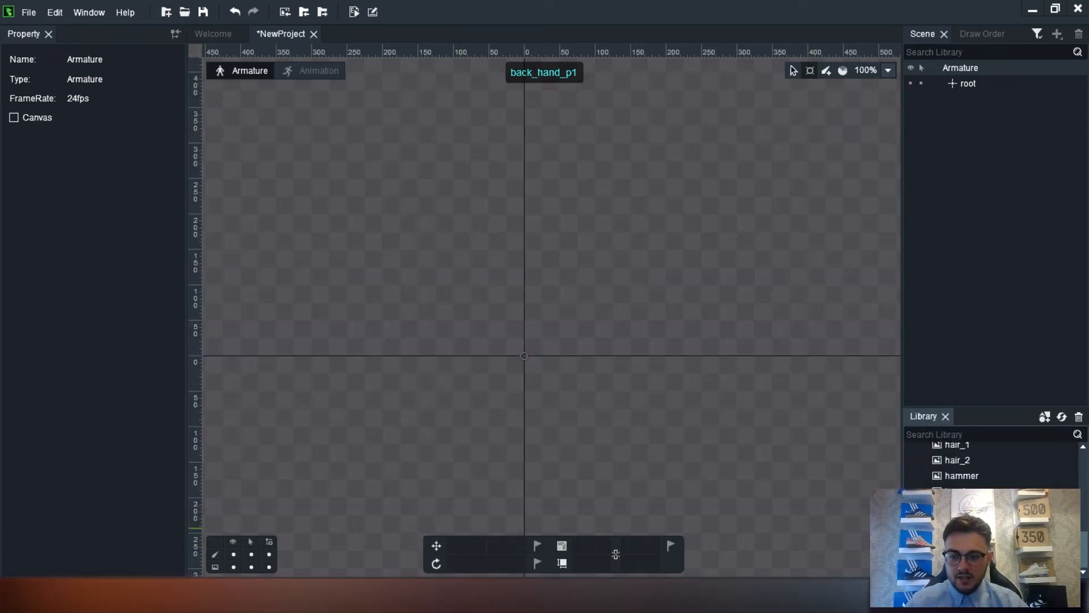
- Place torso at about X 36, Y -11 and hair_2 at about X -49, Y -160 on the canvas
{"action": "left_click_drag", "start_coordinate": [959, 558], "coordinate": [550, 349]}
{"action": "scroll", "coordinate": [958, 537], "scroll_direction": "up", "scroll_amount": 3}
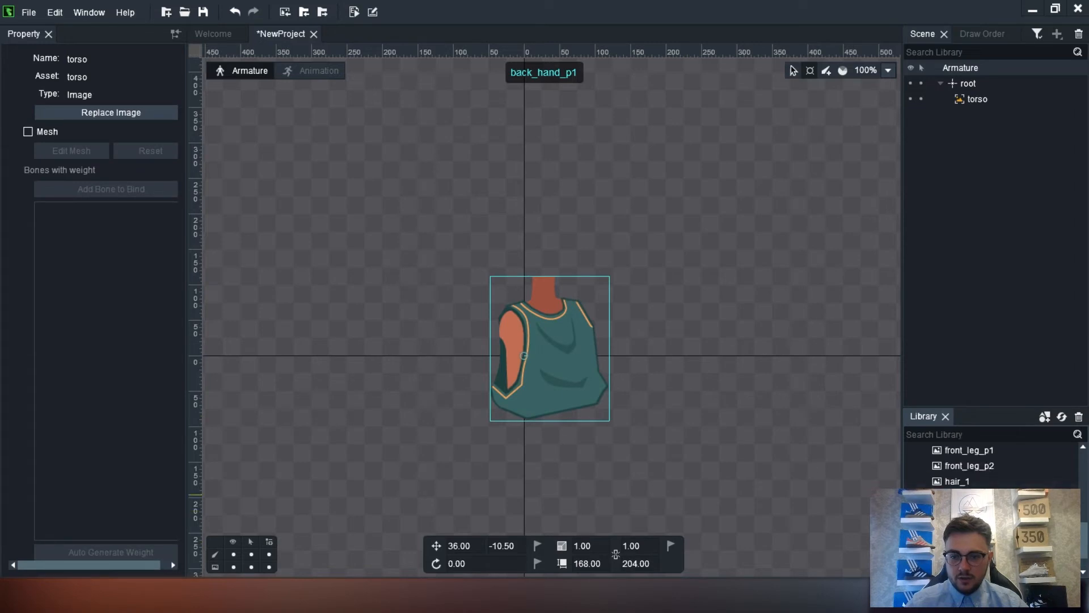
{"action": "left_click_drag", "start_coordinate": [967, 527], "coordinate": [490, 245]}
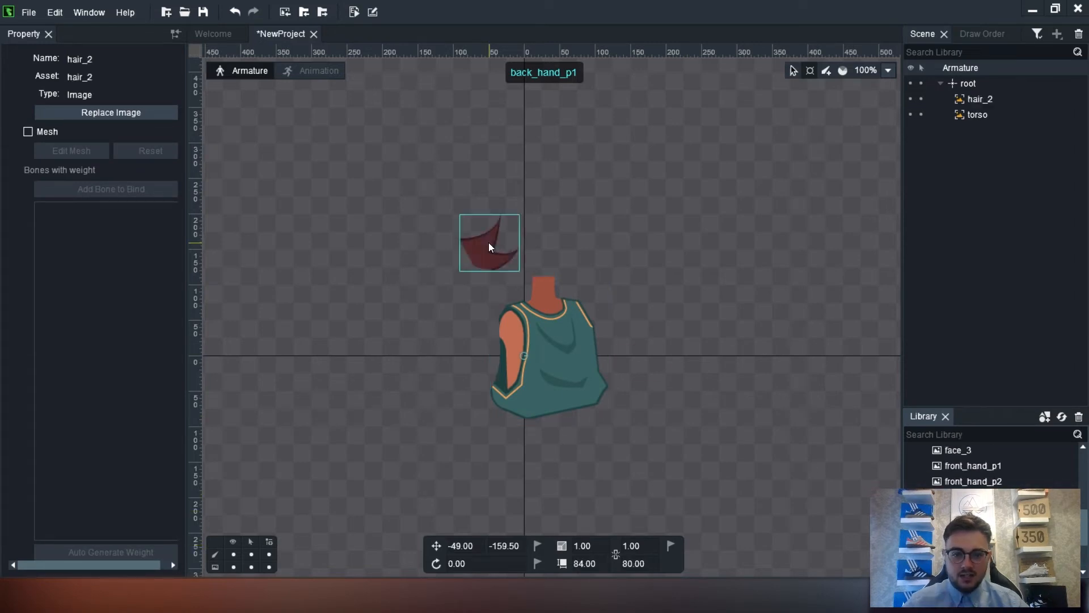
- Remove the hair_2 and torso images from the canvas
{"action": "key", "text": "Delete"}
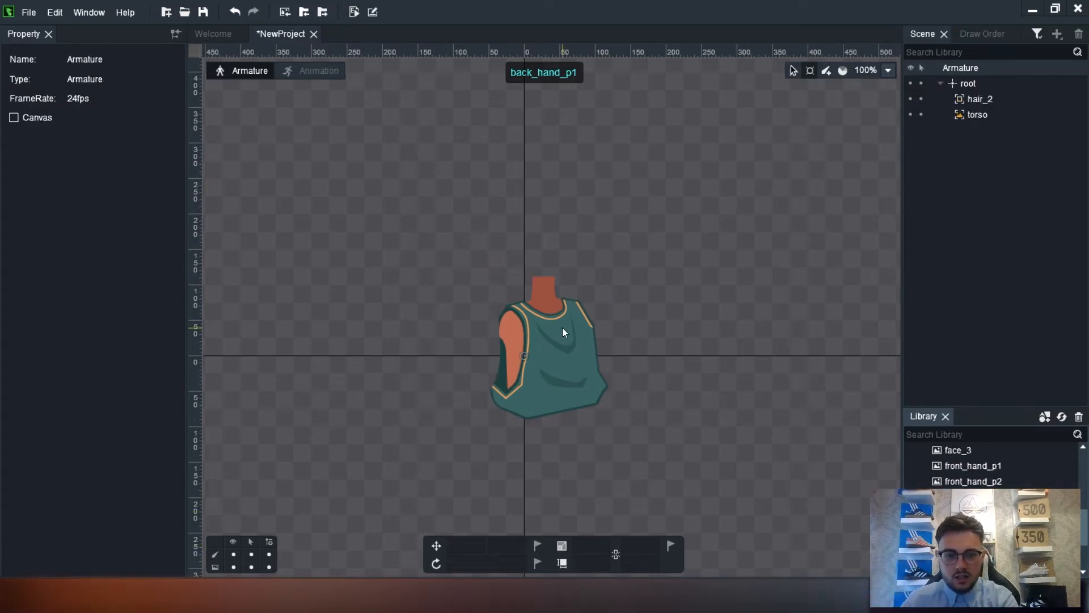
{"action": "key", "text": "ctrl+a"}
{"action": "key", "text": "Delete"}
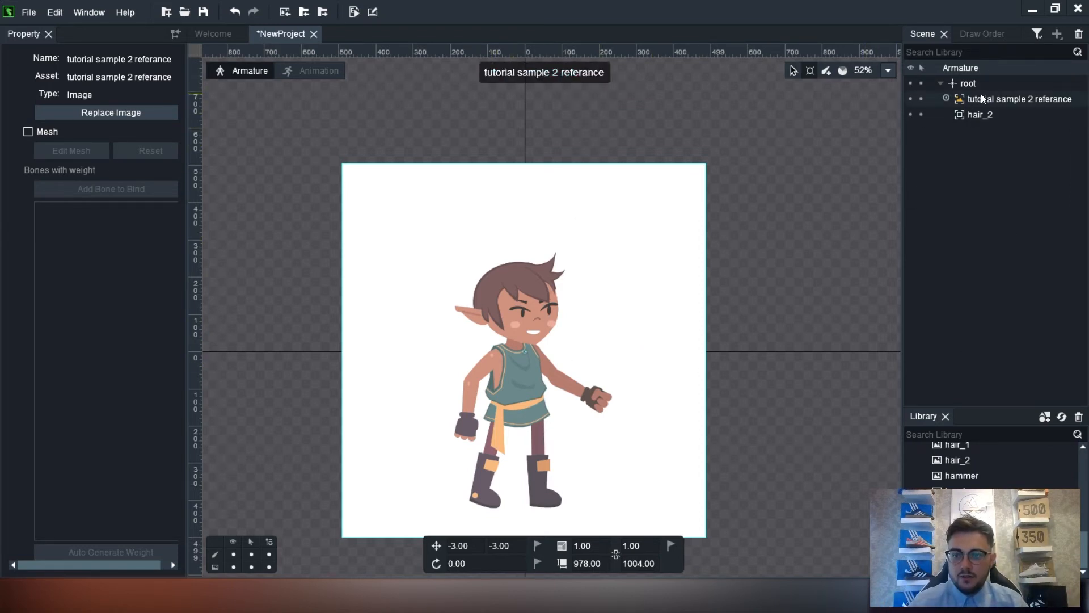
- Try toggling the visibility and the lock of the tutorial sample 2 referance slot
{"action": "left_click", "coordinate": [950, 98]}
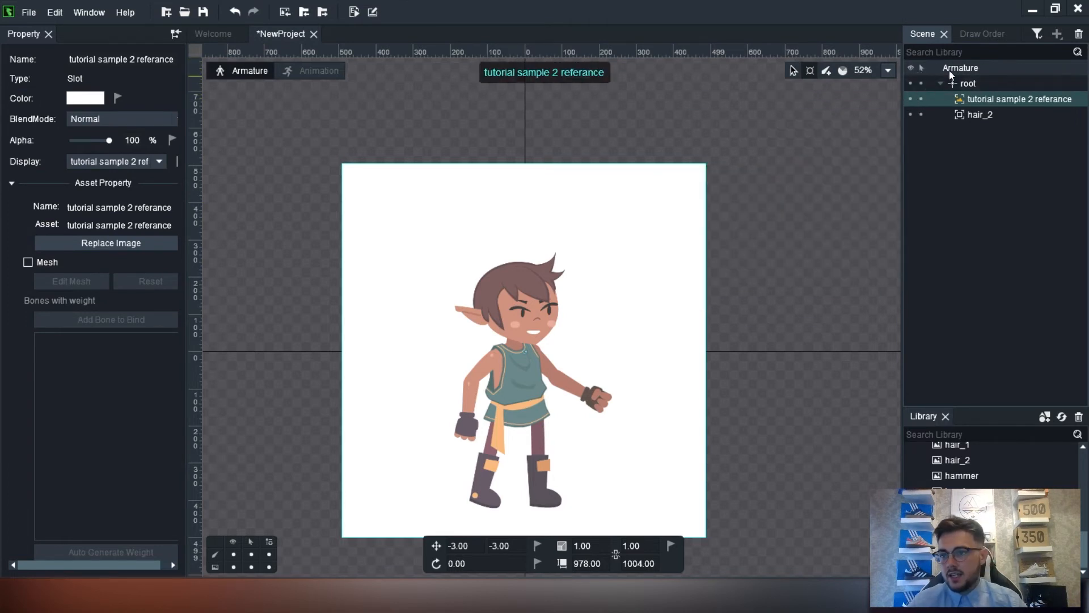
{"action": "left_click", "coordinate": [910, 100]}
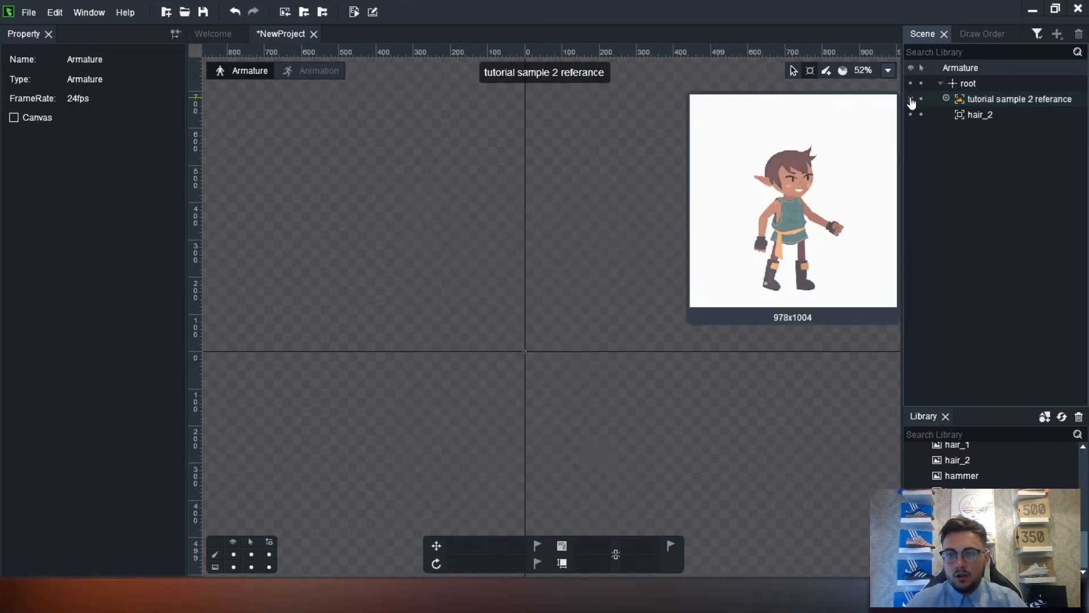
{"action": "left_click", "coordinate": [910, 100]}
{"action": "left_click", "coordinate": [910, 99]}
{"action": "left_click", "coordinate": [910, 99]}
{"action": "left_click", "coordinate": [911, 100]}
{"action": "left_click", "coordinate": [911, 100]}
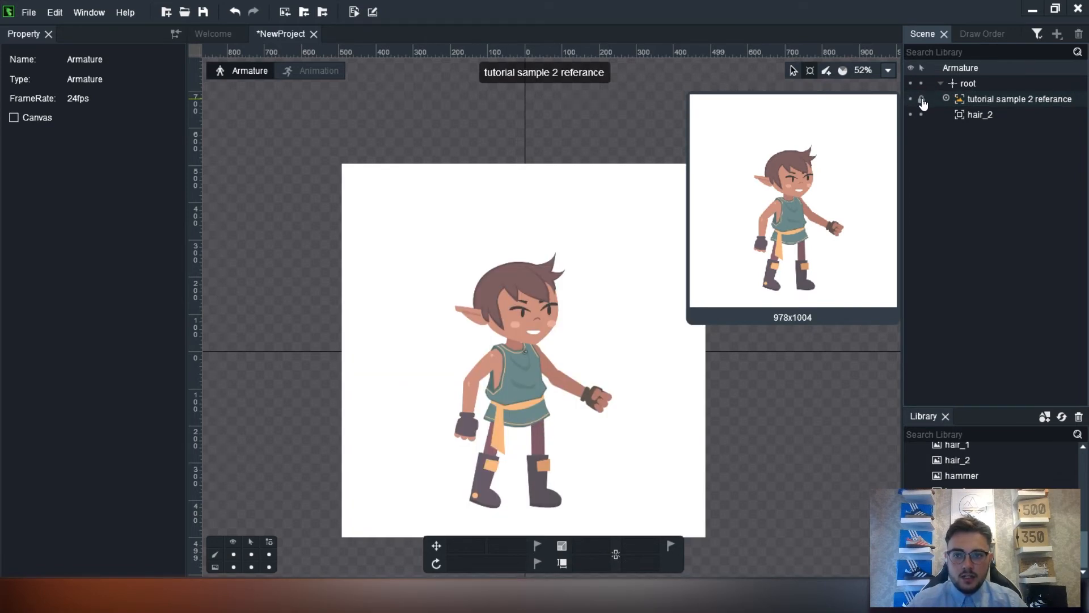
{"action": "left_click", "coordinate": [922, 101]}
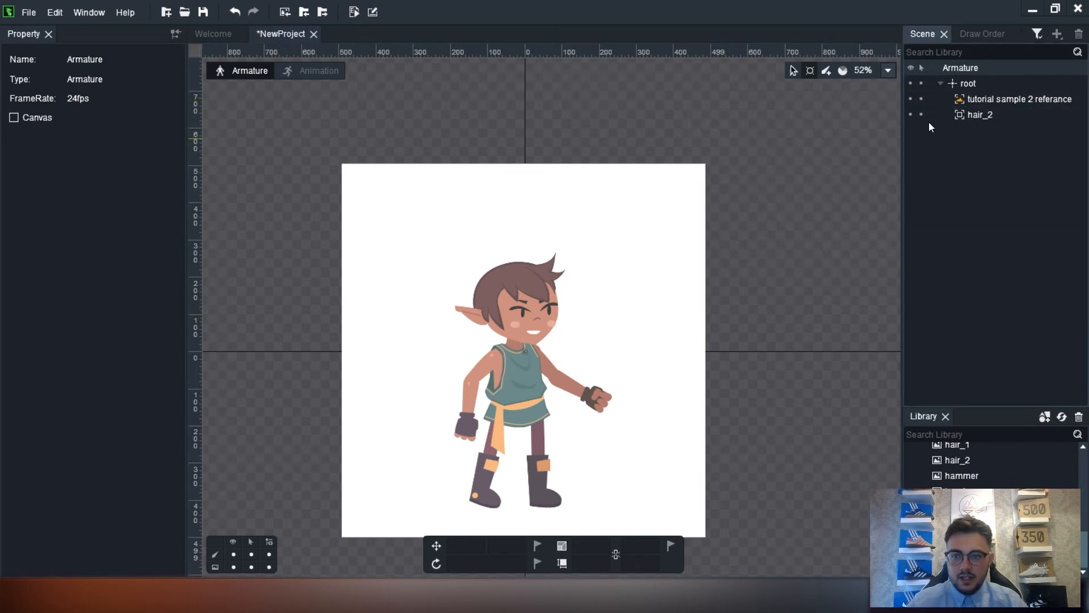
{"action": "left_click", "coordinate": [910, 100]}
{"action": "left_click", "coordinate": [911, 99]}
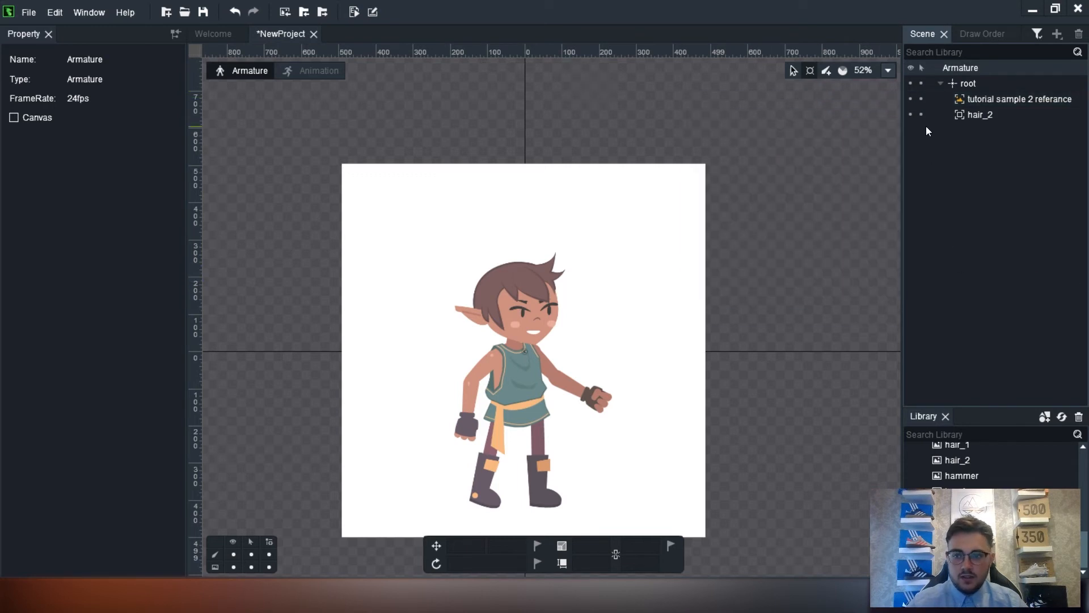
- Delete the leftover hair_2 slot and lock the tutorial sample 2 referance slot
{"action": "mouse_move", "coordinate": [922, 106]}
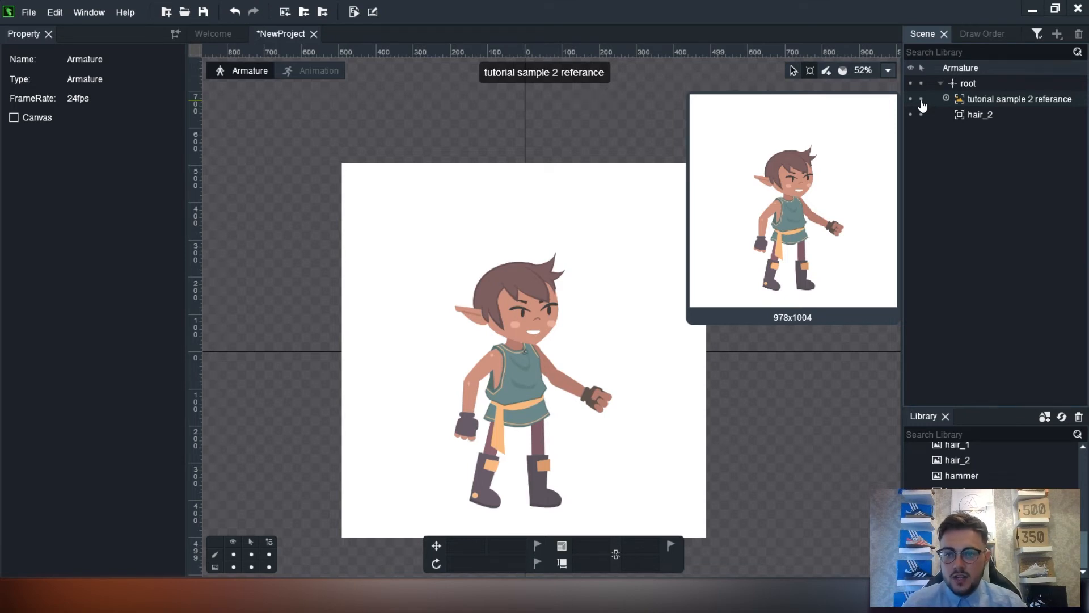
{"action": "left_click", "coordinate": [988, 114]}
{"action": "key", "text": "Delete"}
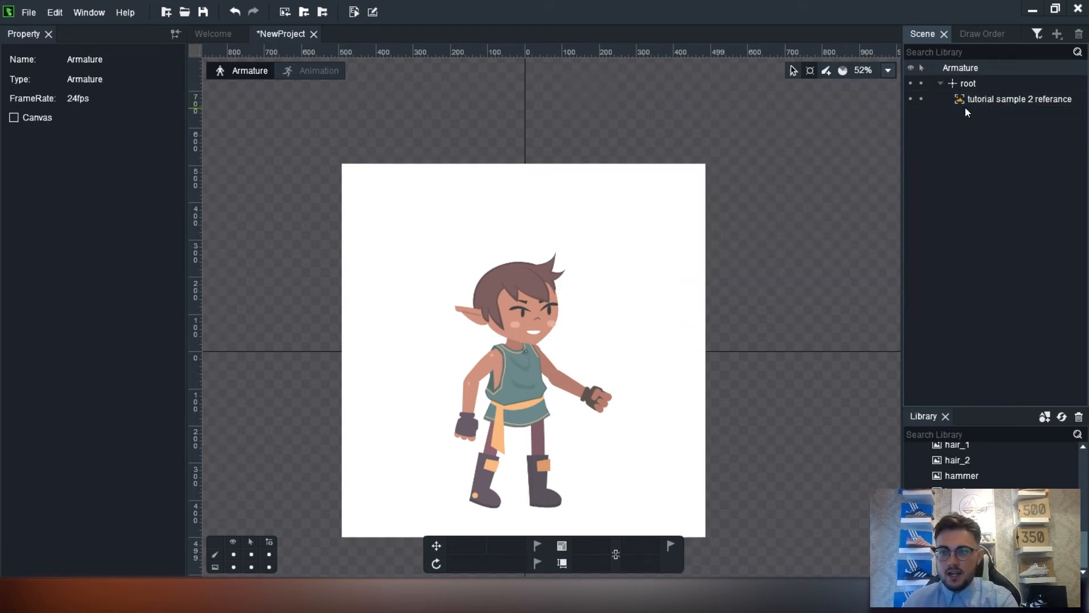
{"action": "left_click", "coordinate": [944, 100]}
{"action": "left_click", "coordinate": [921, 99]}
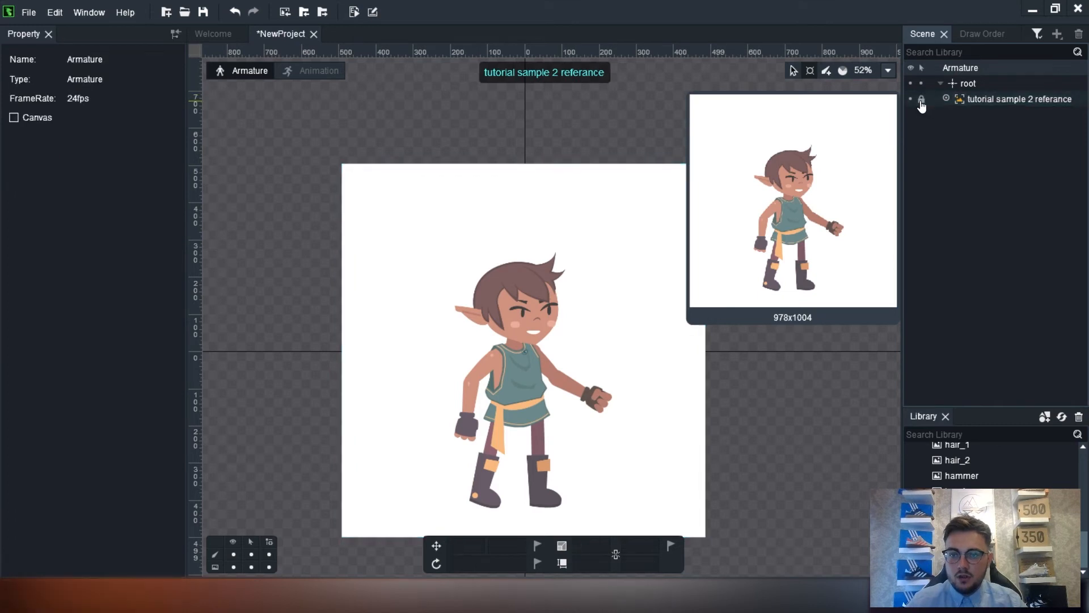
- Place the torso image over the reference character's torso at about X -21, Y 47 and select its slot
{"action": "scroll", "coordinate": [993, 470], "scroll_direction": "up", "scroll_amount": 3}
{"action": "scroll", "coordinate": [964, 471], "scroll_direction": "up", "scroll_amount": 2}
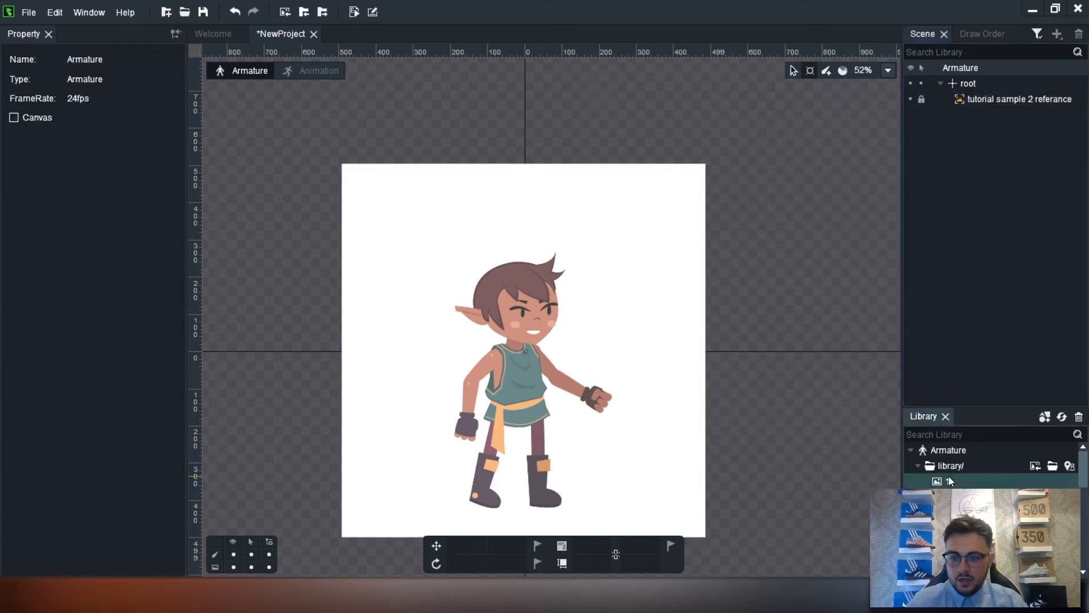
{"action": "scroll", "coordinate": [936, 482], "scroll_direction": "down", "scroll_amount": 3}
{"action": "scroll", "coordinate": [945, 477], "scroll_direction": "up", "scroll_amount": 1}
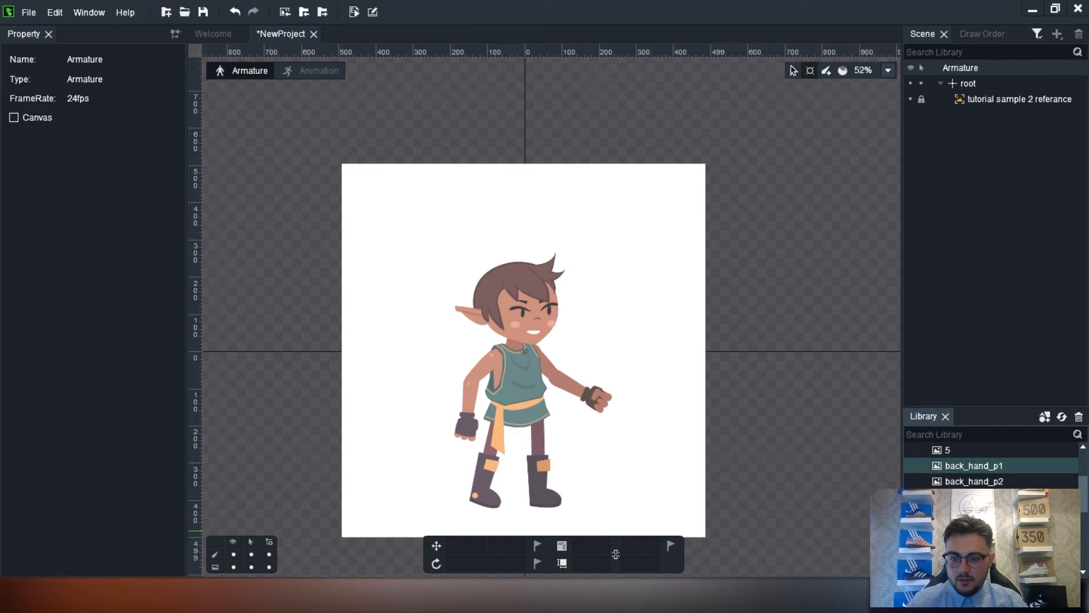
{"action": "scroll", "coordinate": [964, 465], "scroll_direction": "down", "scroll_amount": 5}
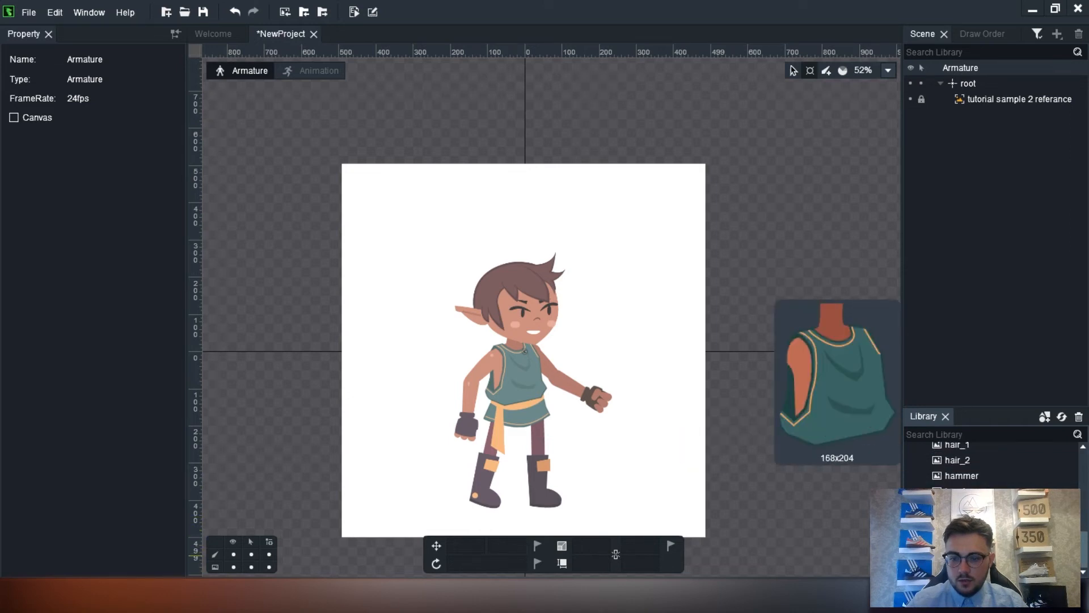
{"action": "left_click_drag", "start_coordinate": [959, 491], "coordinate": [516, 369]}
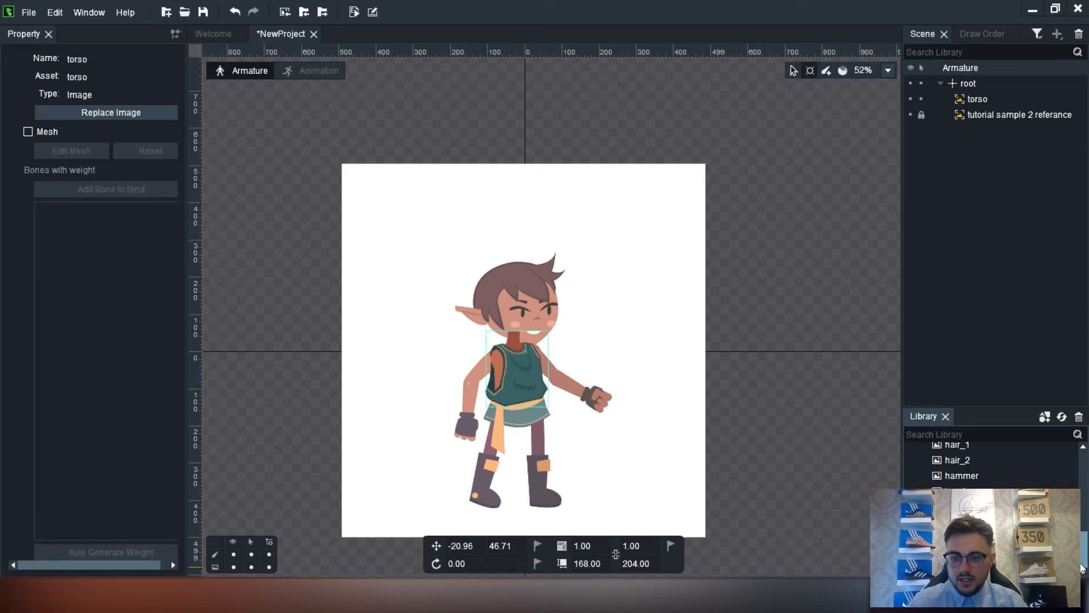
{"action": "left_click", "coordinate": [976, 101]}
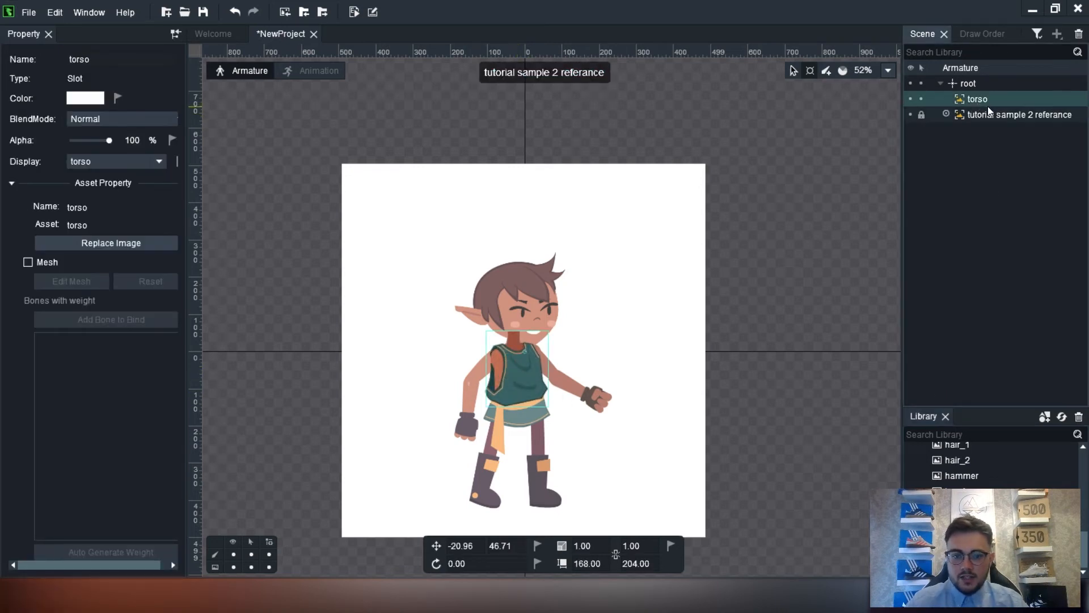
{"action": "mouse_move", "coordinate": [988, 107]}
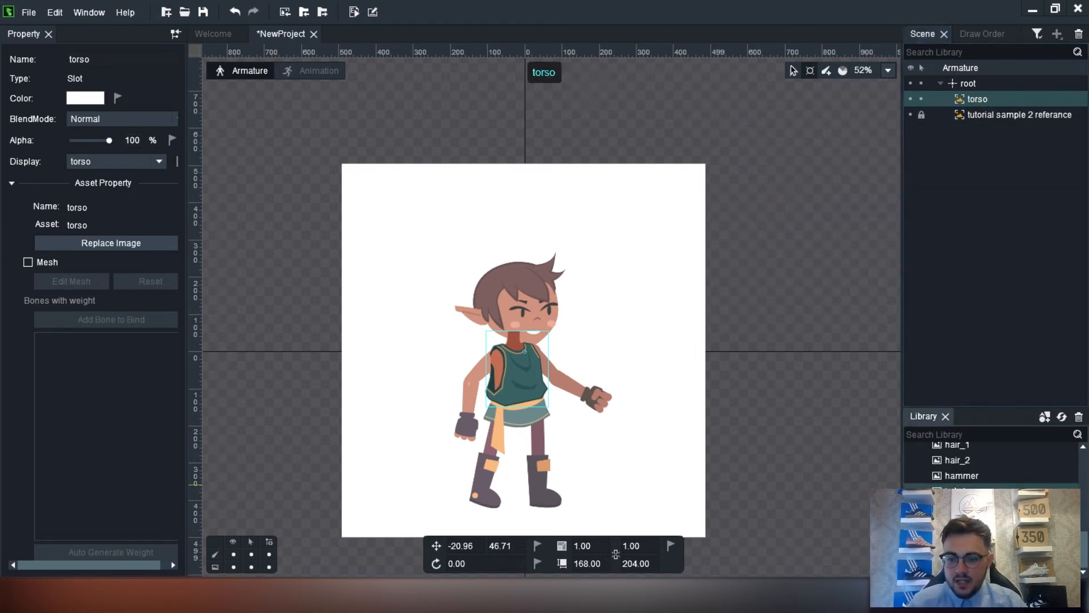
- Place the head image over the reference head at about X -48, Y -127 and try to reorder the torso slot above it
{"action": "left_click_drag", "start_coordinate": [959, 489], "coordinate": [505, 304]}
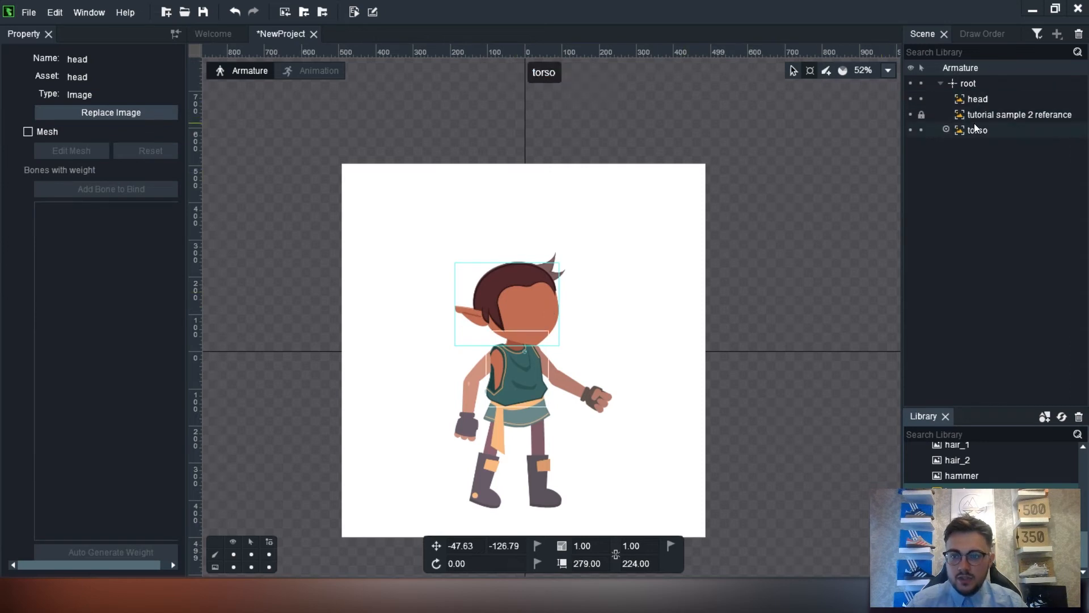
{"action": "left_click_drag", "start_coordinate": [977, 131], "coordinate": [986, 95]}
{"action": "key", "text": "ctrl+z"}
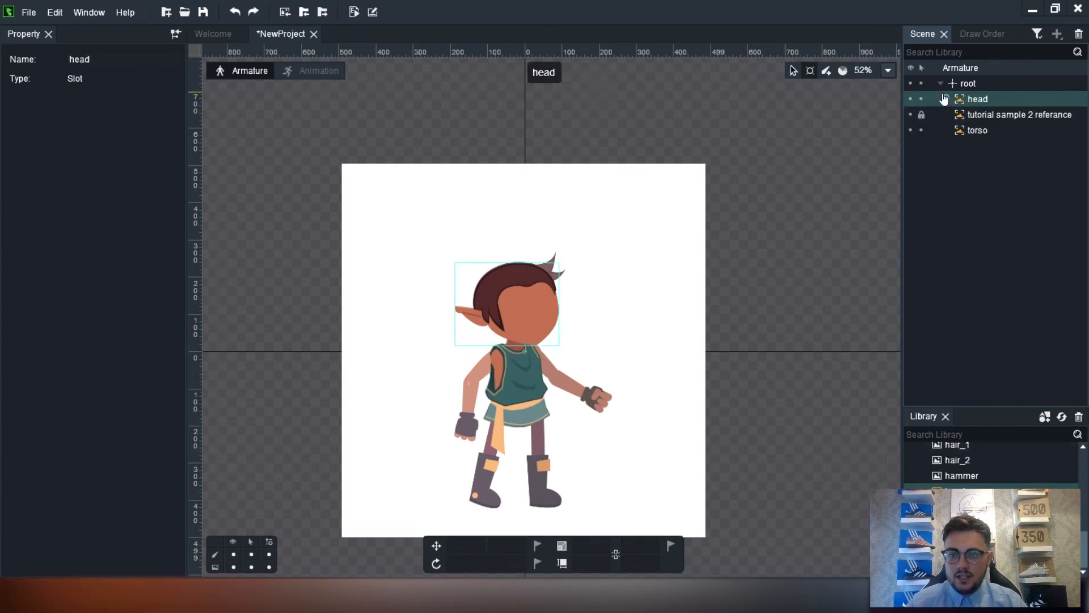
{"action": "left_click", "coordinate": [997, 108]}
{"action": "left_click", "coordinate": [990, 101]}
{"action": "left_click", "coordinate": [988, 130]}
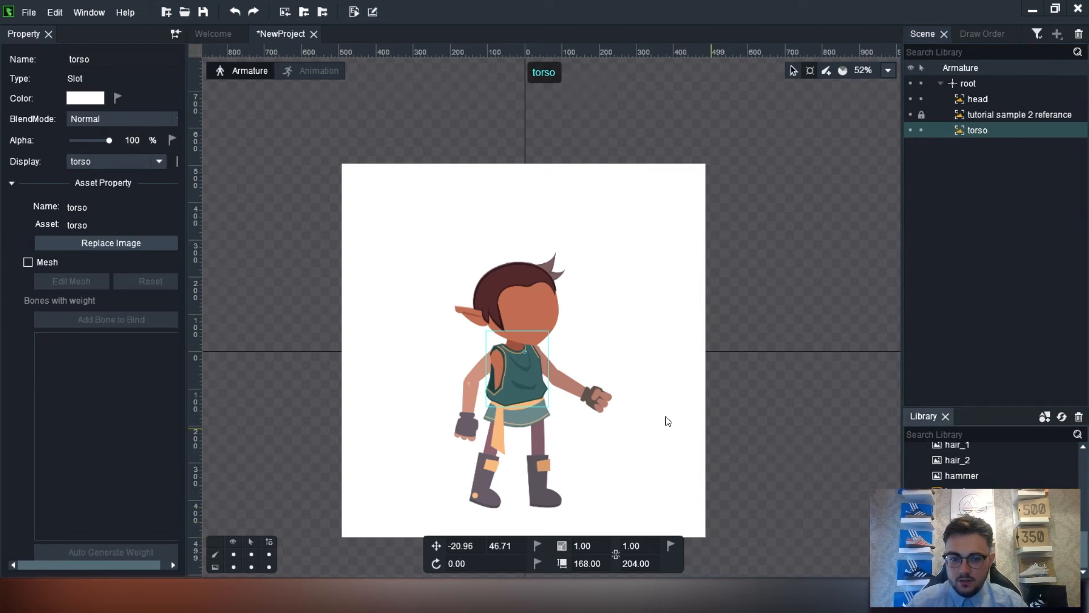
- Place the cloth image at the waist, about X -74, Y 197, and face_1 beside the head, about X 276, Y -213
{"action": "scroll", "coordinate": [965, 479], "scroll_direction": "up", "scroll_amount": 5}
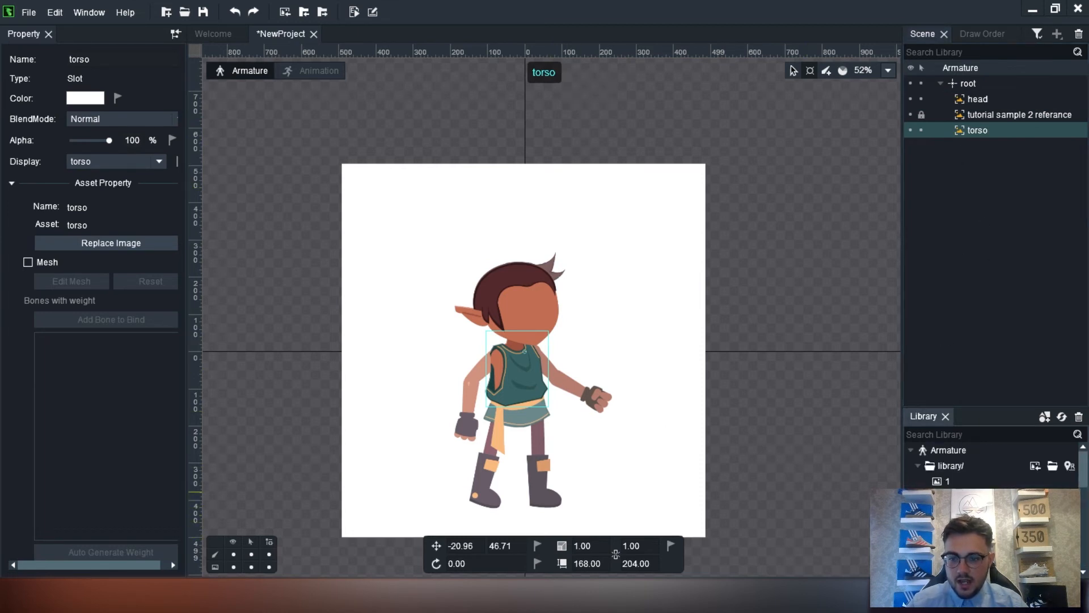
{"action": "scroll", "coordinate": [965, 479], "scroll_direction": "down", "scroll_amount": 2}
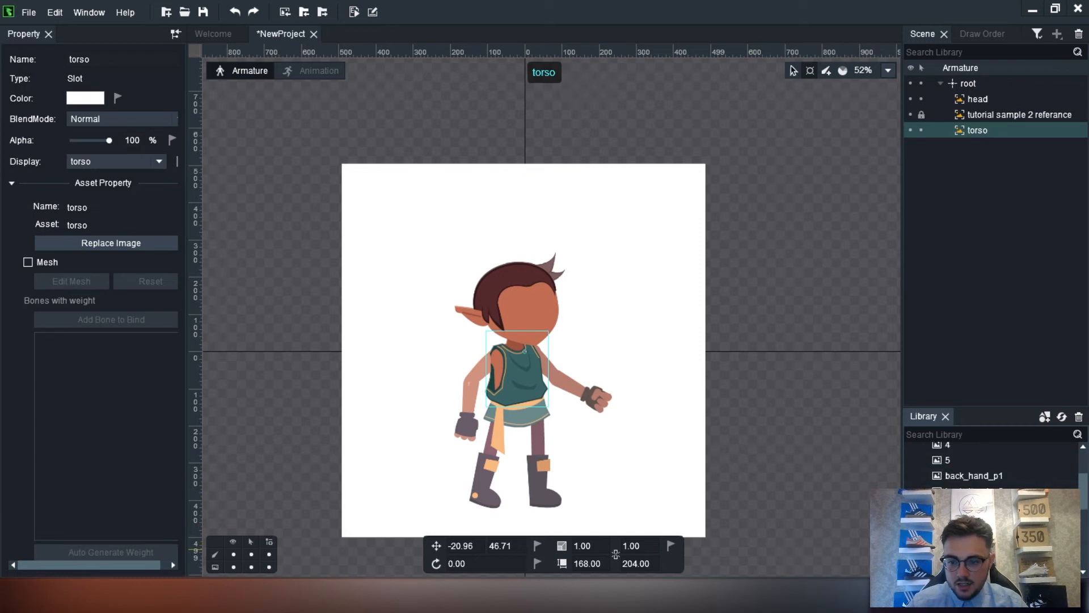
{"action": "left_click_drag", "start_coordinate": [965, 491], "coordinate": [497, 426]}
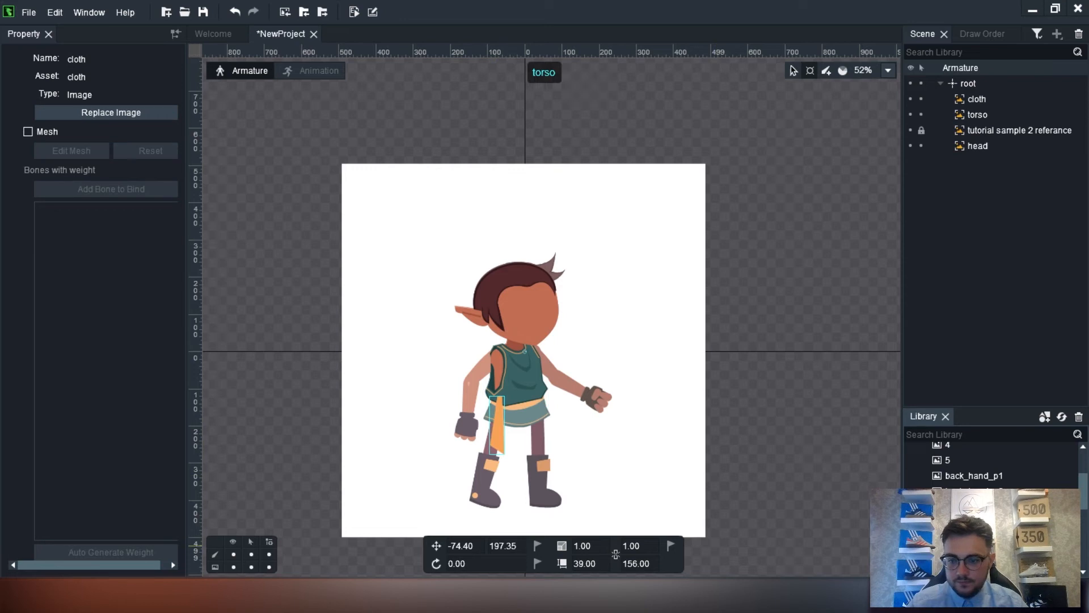
{"action": "left_click_drag", "start_coordinate": [964, 510], "coordinate": [645, 288]}
- Add front_hand_p1 to the canvas and move it beside the character's front arm, at about X -165, Y 142
{"action": "scroll", "coordinate": [992, 459], "scroll_direction": "down", "scroll_amount": 1}
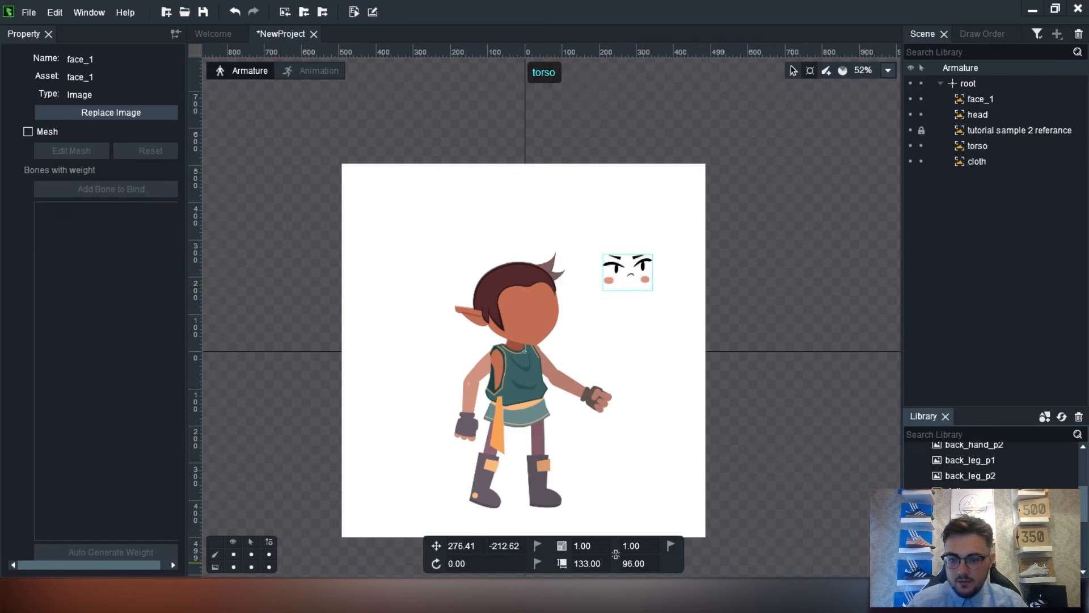
{"action": "left_click_drag", "start_coordinate": [965, 491], "coordinate": [502, 409]}
{"action": "key", "text": "Down"}
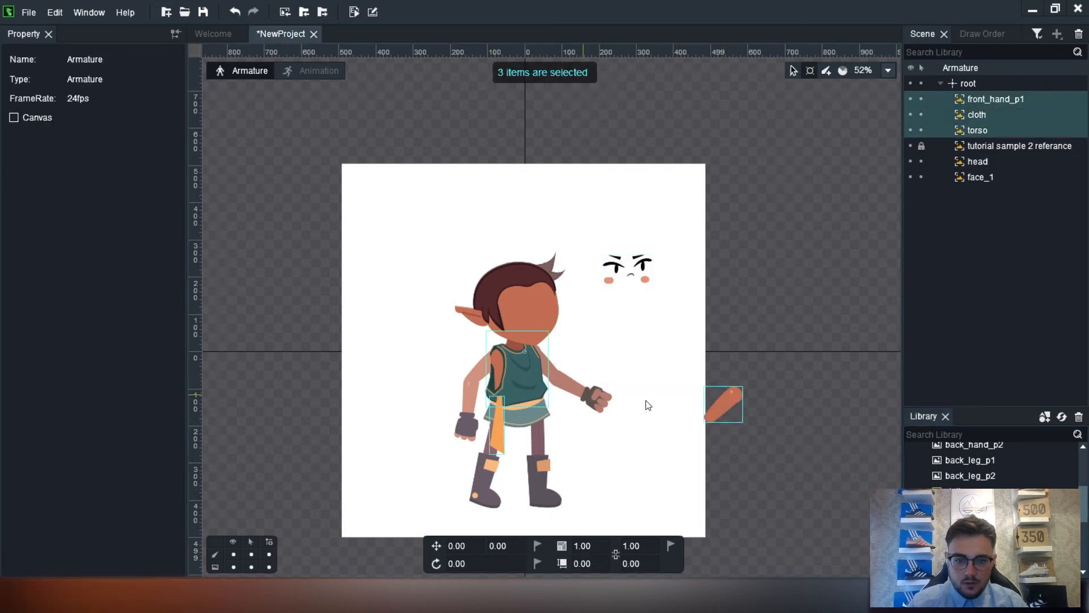
{"action": "left_click", "coordinate": [727, 398]}
{"action": "left_click_drag", "start_coordinate": [738, 397], "coordinate": [638, 397]}
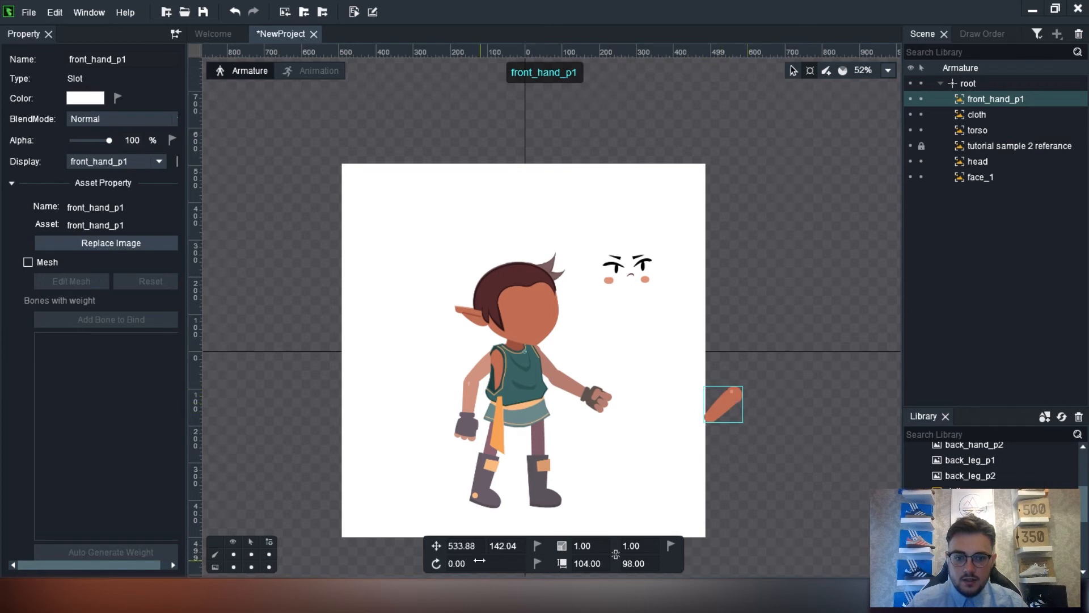
{"action": "left_click_drag", "start_coordinate": [452, 545], "coordinate": [99, 483]}
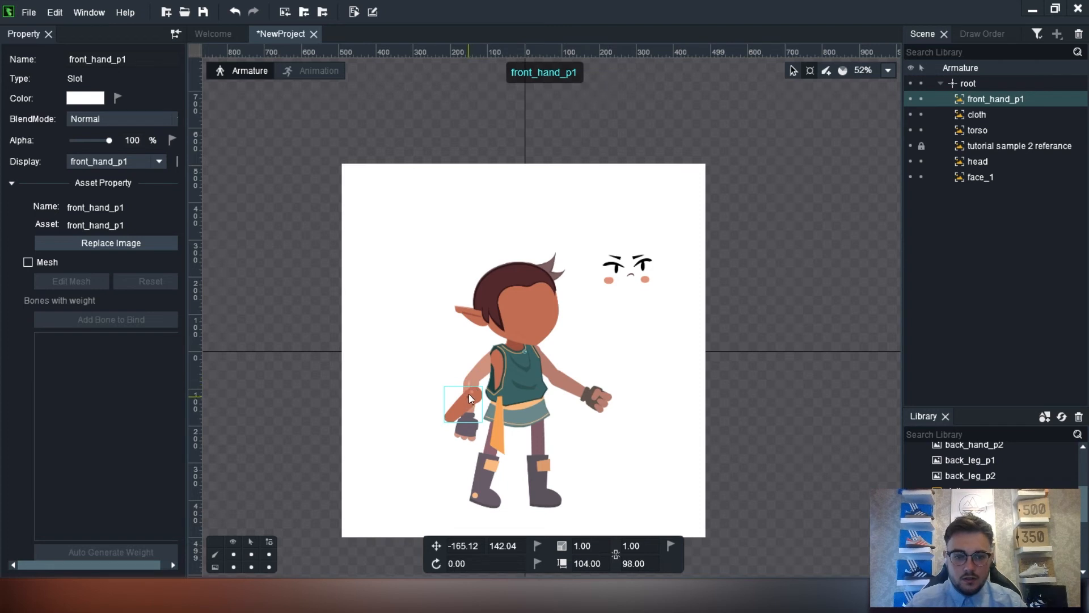
- Nudge front_hand_p1 onto the reference upper arm, to about X -114, Y 49
{"action": "key", "text": "Up"}
{"action": "key", "text": "Up"}
{"action": "key", "text": "Up"}
{"action": "key", "text": "Up"}
{"action": "key", "text": "Up"}
{"action": "key", "text": "Up"}
{"action": "key", "text": "Up"}
{"action": "key", "text": "Up"}
{"action": "key", "text": "Up"}
{"action": "key", "text": "Up"}
{"action": "key", "text": "Up"}
{"action": "key", "text": "Up"}
{"action": "key", "text": "Up"}
{"action": "key", "text": "Up"}
{"action": "key", "text": "Up"}
{"action": "key", "text": "Up"}
{"action": "key", "text": "Up"}
{"action": "key", "text": "Up"}
{"action": "key", "text": "Up"}
{"action": "key", "text": "Up"}
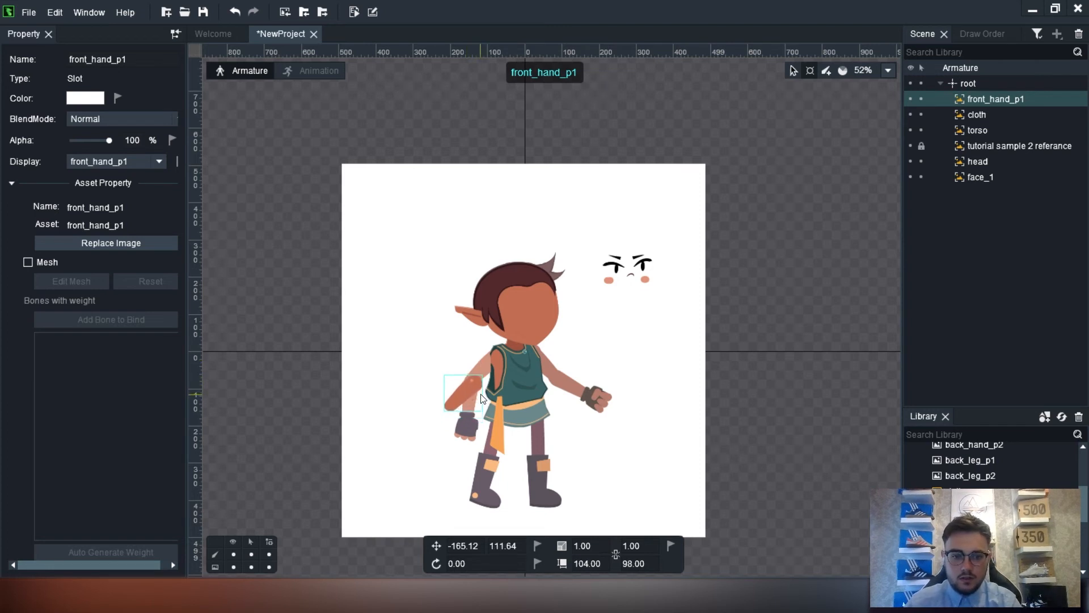
{"action": "key", "text": "Up"}
{"action": "key", "text": "Up"}
{"action": "key", "text": "Up"}
{"action": "key", "text": "Up"}
{"action": "key", "text": "Up"}
{"action": "key", "text": "Up"}
{"action": "key", "text": "Right"}
{"action": "key", "text": "Right"}
{"action": "key", "text": "Right"}
{"action": "key", "text": "Right"}
{"action": "key", "text": "Right"}
{"action": "key", "text": "Right"}
{"action": "key", "text": "Right"}
{"action": "key", "text": "Right"}
{"action": "key", "text": "Right"}
{"action": "key", "text": "Right"}
{"action": "key", "text": "Right"}
{"action": "key", "text": "Right"}
{"action": "key", "text": "Right"}
{"action": "key", "text": "Right"}
{"action": "key", "text": "Right"}
{"action": "key", "text": "Right"}
{"action": "key", "text": "Right"}
{"action": "key", "text": "Right"}
{"action": "key", "text": "Right"}
{"action": "key", "text": "Right"}
{"action": "key", "text": "Up"}
{"action": "key", "text": "Up"}
{"action": "key", "text": "Up"}
{"action": "key", "text": "Up"}
{"action": "key", "text": "Up"}
{"action": "key", "text": "Up"}
{"action": "key", "text": "Up"}
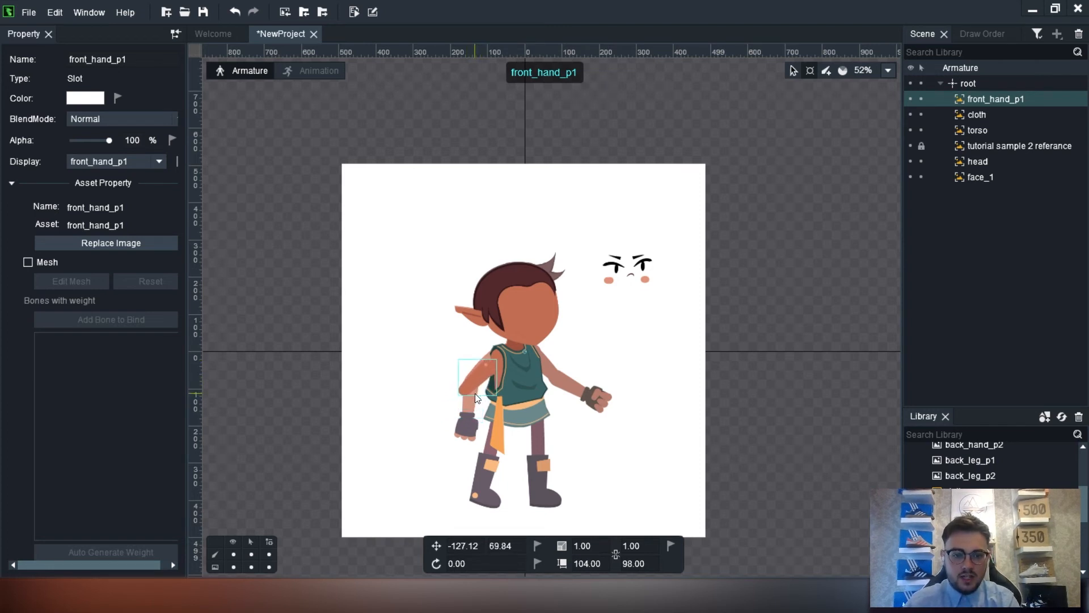
{"action": "key", "text": "Right"}
{"action": "key", "text": "Right"}
{"action": "key", "text": "Right"}
{"action": "key", "text": "Right"}
{"action": "key", "text": "Right"}
{"action": "key", "text": "Right"}
{"action": "key", "text": "Right"}
{"action": "key", "text": "Right"}
{"action": "key", "text": "Right"}
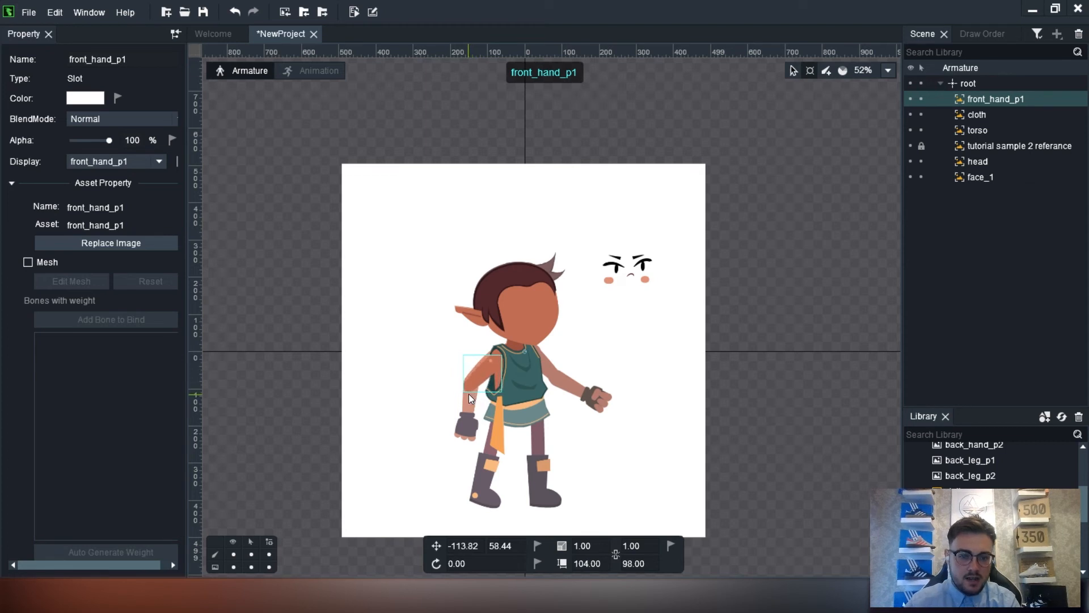
{"action": "key", "text": "Up"}
{"action": "key", "text": "Up"}
{"action": "key", "text": "Up"}
{"action": "key", "text": "Up"}
{"action": "key", "text": "Up"}
{"action": "key", "text": "Left"}
{"action": "key", "text": "Left"}
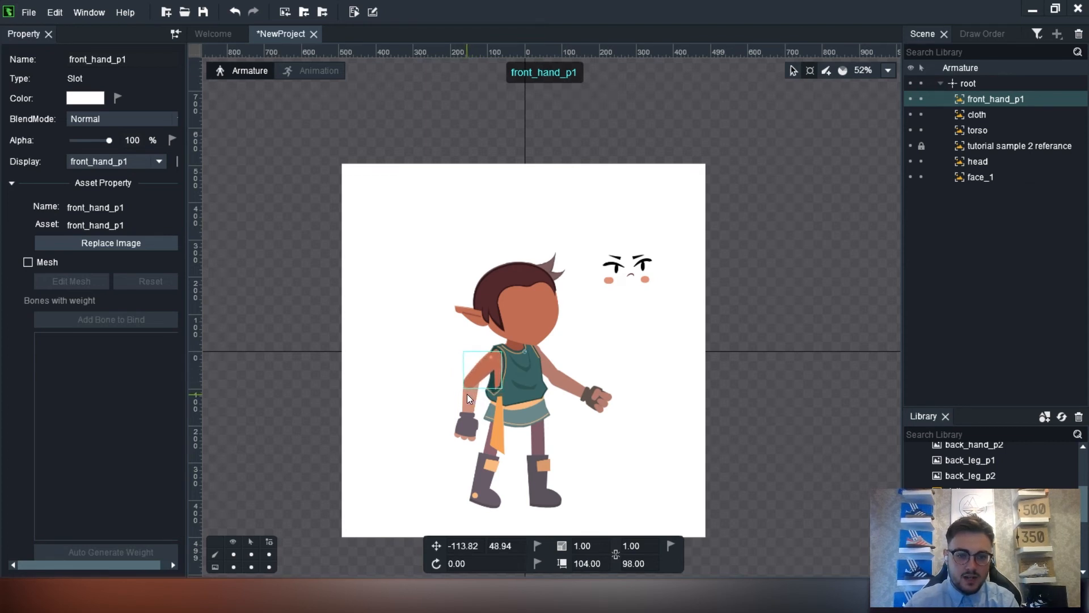
{"action": "scroll", "coordinate": [468, 375], "scroll_direction": "up", "scroll_amount": 5}
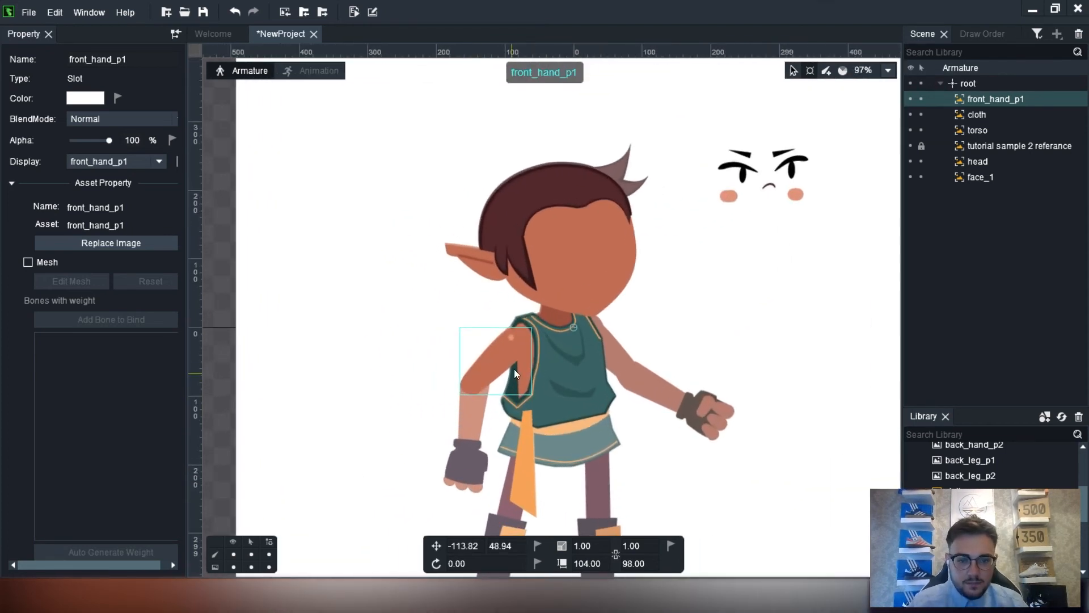
- Place front_hand_p2 over the reference front forearm at about X -158, Y 150
{"action": "scroll", "coordinate": [750, 419], "scroll_direction": "down", "scroll_amount": 2}
{"action": "scroll", "coordinate": [964, 462], "scroll_direction": "down", "scroll_amount": 1}
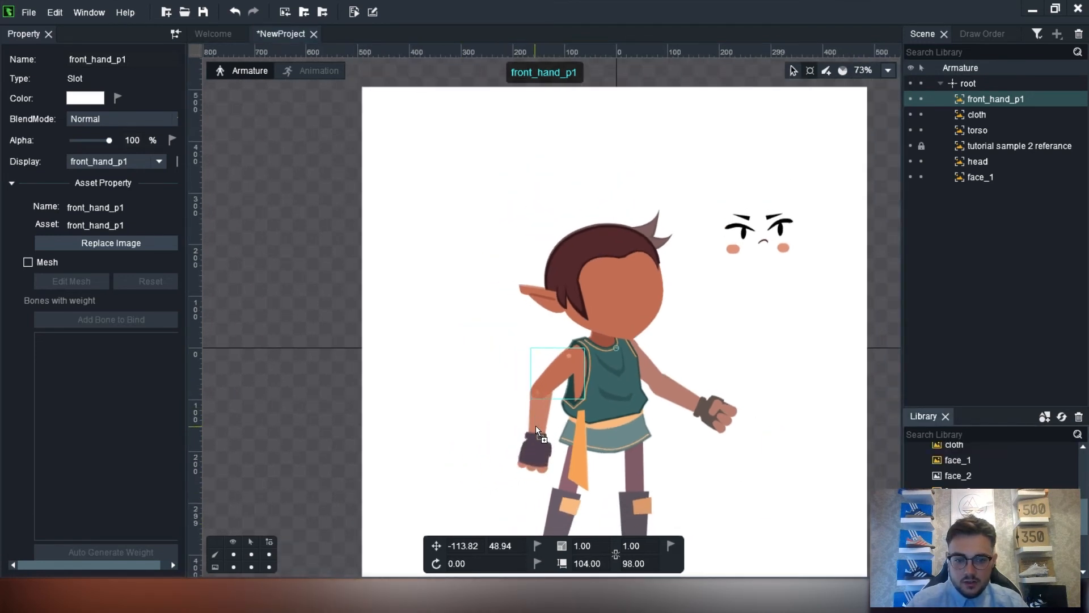
{"action": "left_click_drag", "start_coordinate": [536, 425], "coordinate": [535, 426]}
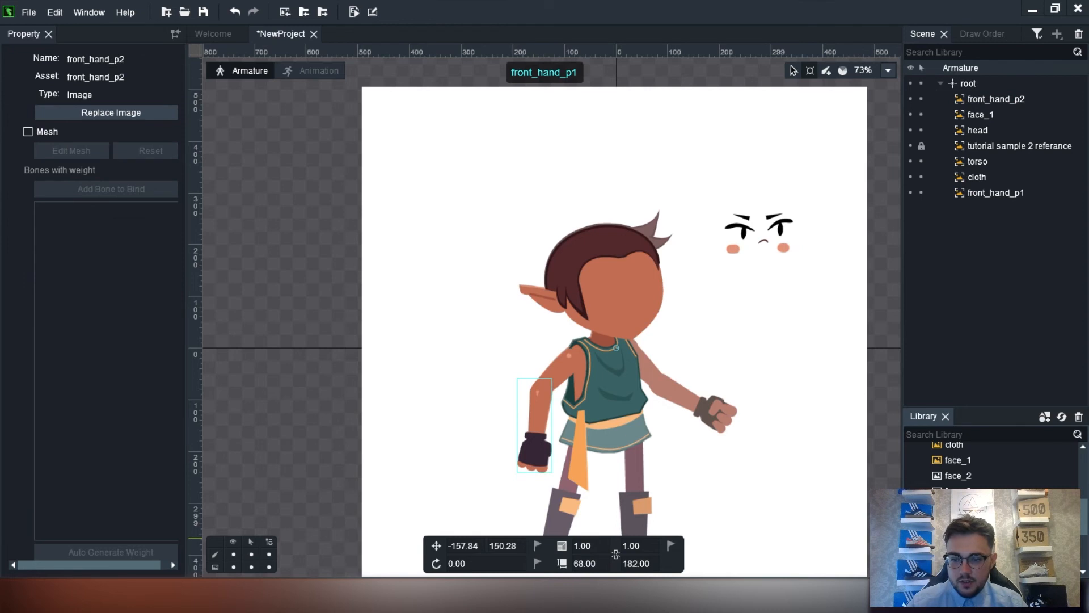
{"action": "scroll", "coordinate": [803, 454], "scroll_direction": "down", "scroll_amount": 6}
{"action": "scroll", "coordinate": [804, 453], "scroll_direction": "up", "scroll_amount": 5}
{"action": "scroll", "coordinate": [789, 405], "scroll_direction": "down", "scroll_amount": 2}
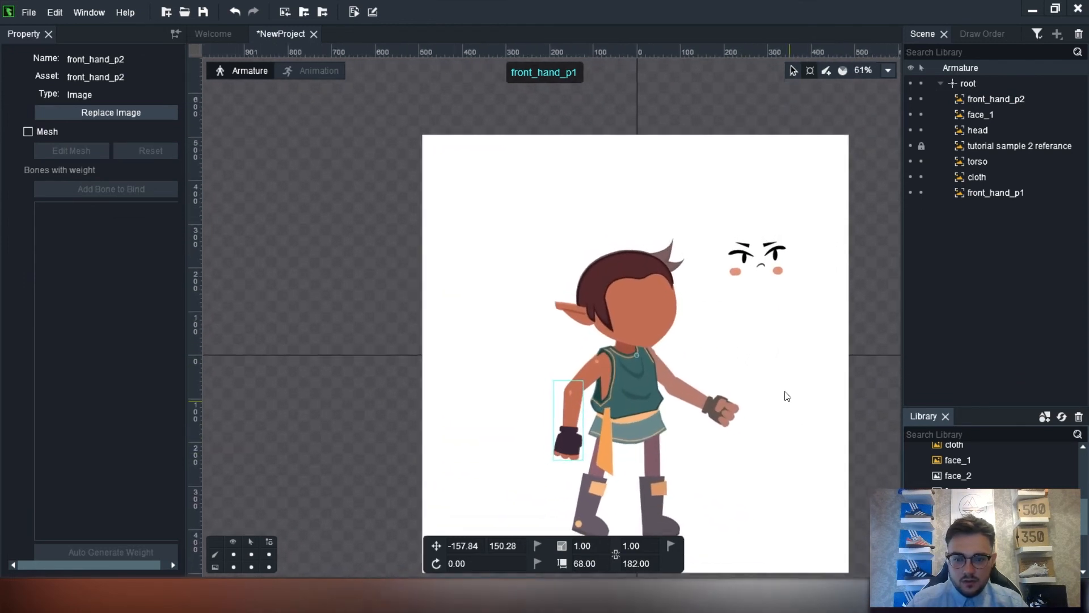
{"action": "scroll", "coordinate": [796, 419], "scroll_direction": "up", "scroll_amount": 1}
{"action": "left_click_drag", "start_coordinate": [797, 419], "coordinate": [646, 395]}
{"action": "scroll", "coordinate": [610, 357], "scroll_direction": "up", "scroll_amount": 1}
{"action": "left_click_drag", "start_coordinate": [718, 422], "coordinate": [681, 423]}
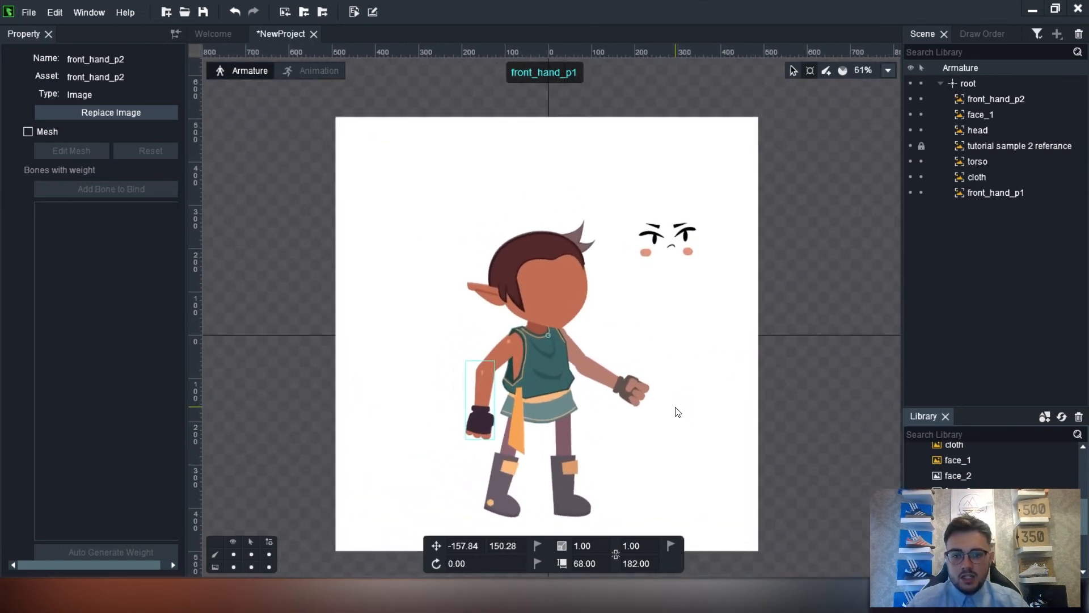
{"action": "scroll", "coordinate": [677, 412], "scroll_direction": "down", "scroll_amount": 2}
{"action": "scroll", "coordinate": [681, 408], "scroll_direction": "up", "scroll_amount": 3}
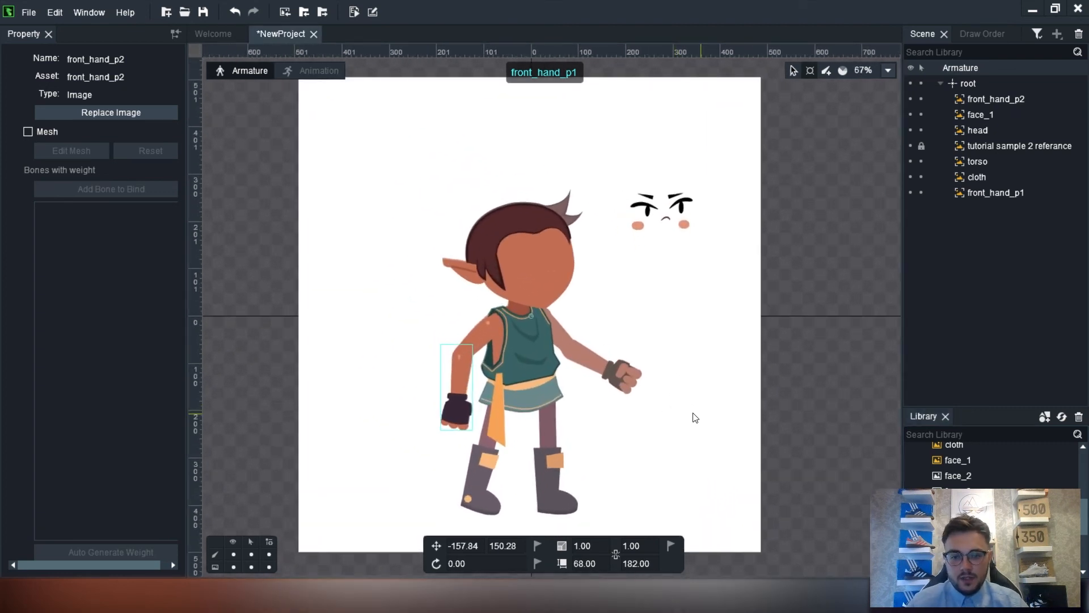
{"action": "left_click_drag", "start_coordinate": [858, 410], "coordinate": [440, 203]}
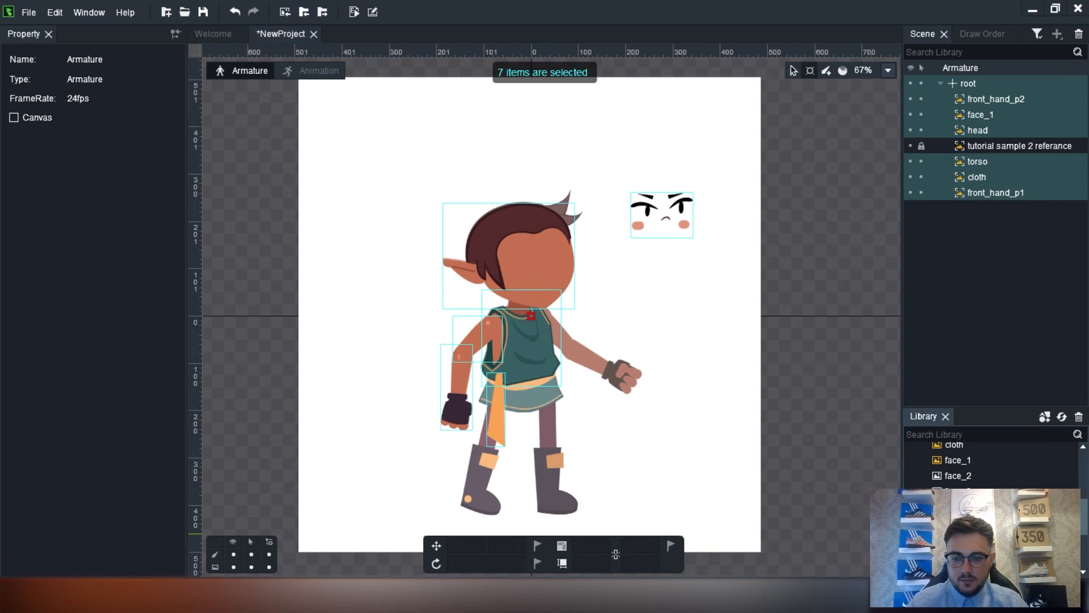
- Place front_leg_p1 at about X -84, Y 230 and front_leg_p2 at about X -105, Y 325 over the reference front leg
{"action": "left_click_drag", "start_coordinate": [958, 491], "coordinate": [491, 424]}
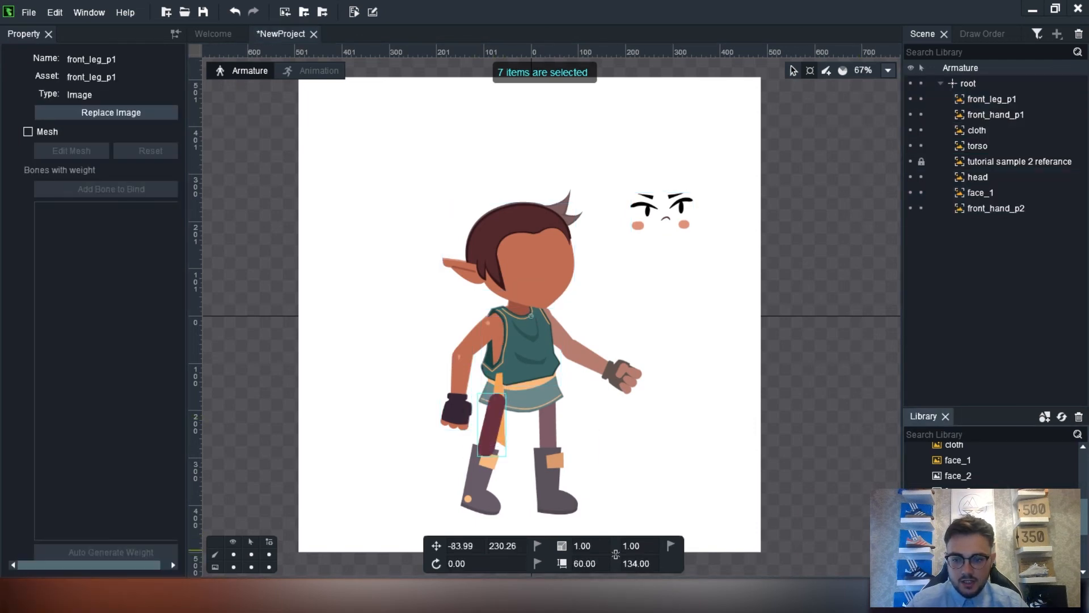
{"action": "left_click_drag", "start_coordinate": [958, 553], "coordinate": [481, 470]}
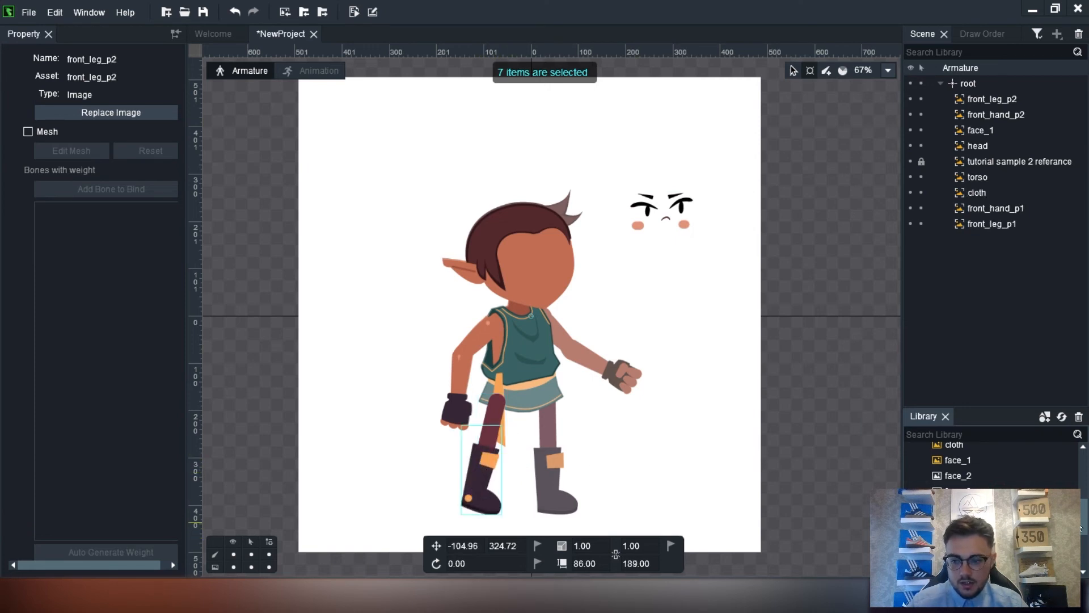
- Place hair_1 at about X 18, Y -166 and hair_2 at about X 66, Y -226 over the reference hair
{"action": "scroll", "coordinate": [1081, 528], "scroll_direction": "down", "scroll_amount": 2}
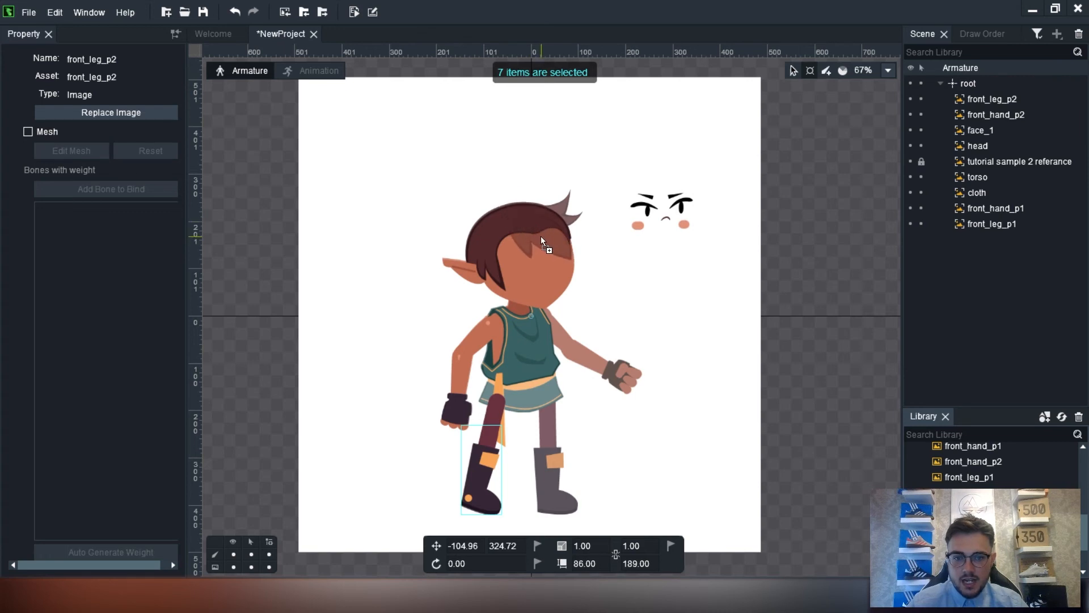
{"action": "left_click_drag", "start_coordinate": [540, 238], "coordinate": [538, 247]}
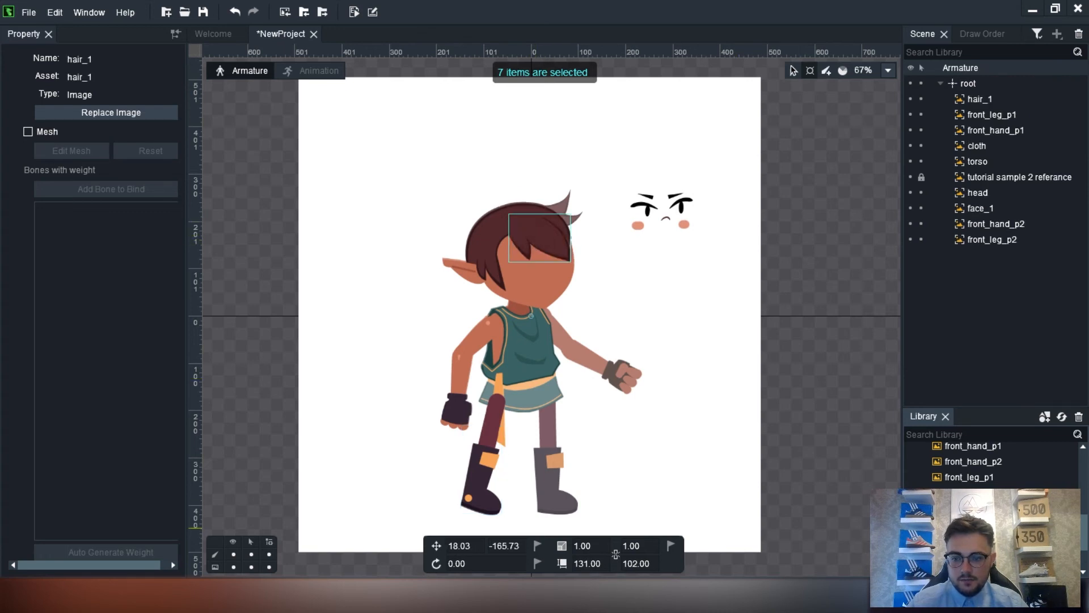
{"action": "left_click_drag", "start_coordinate": [964, 493], "coordinate": [563, 209]}
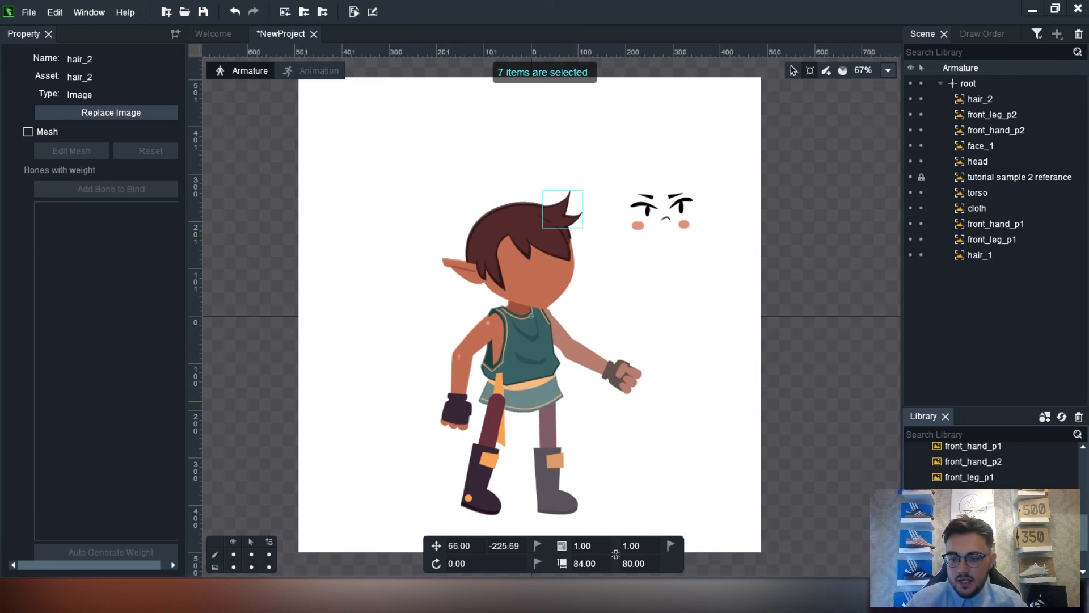
- Add the hammer image to the canvas and delete the image from its slot
{"action": "left_click_drag", "start_coordinate": [1078, 482], "coordinate": [768, 492]}
{"action": "key", "text": "Delete"}
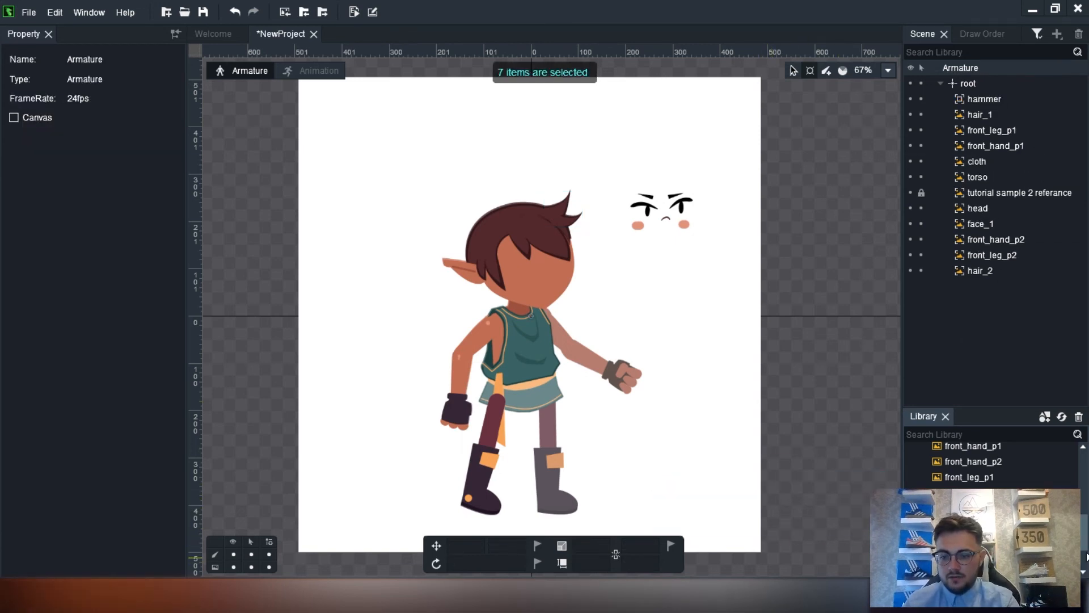
- Place the lower_body image over the reference character's lower tunic, just below the torso
{"action": "left_click_drag", "start_coordinate": [1084, 536], "coordinate": [1084, 548]}
{"action": "left_click_drag", "start_coordinate": [958, 486], "coordinate": [519, 386]}
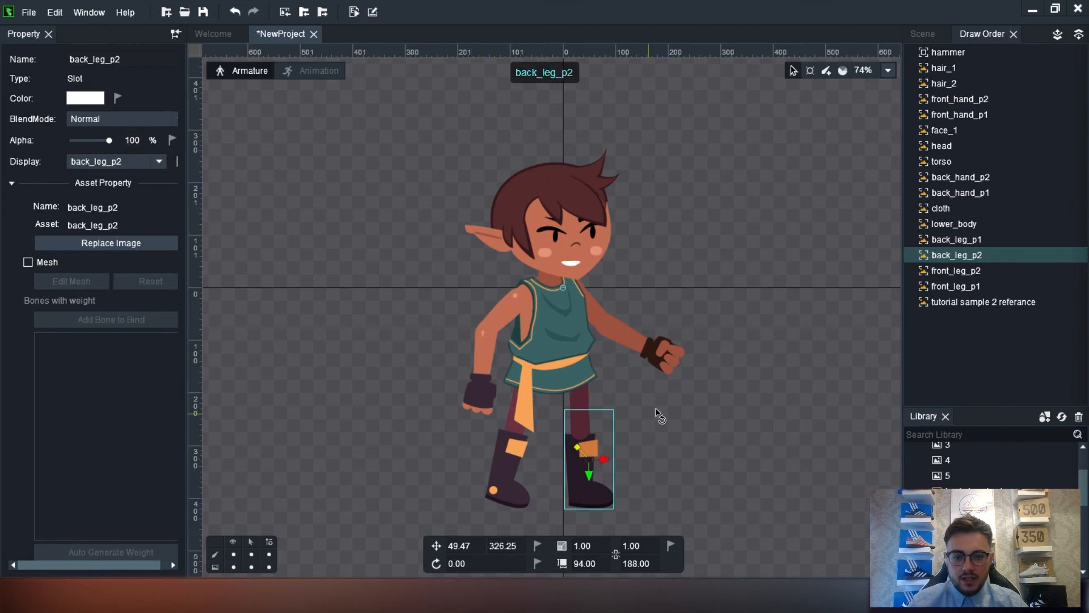
- Rotate back_leg_p2 slightly, to about -0.21 degrees
{"action": "left_click_drag", "start_coordinate": [655, 407], "coordinate": [655, 407]}
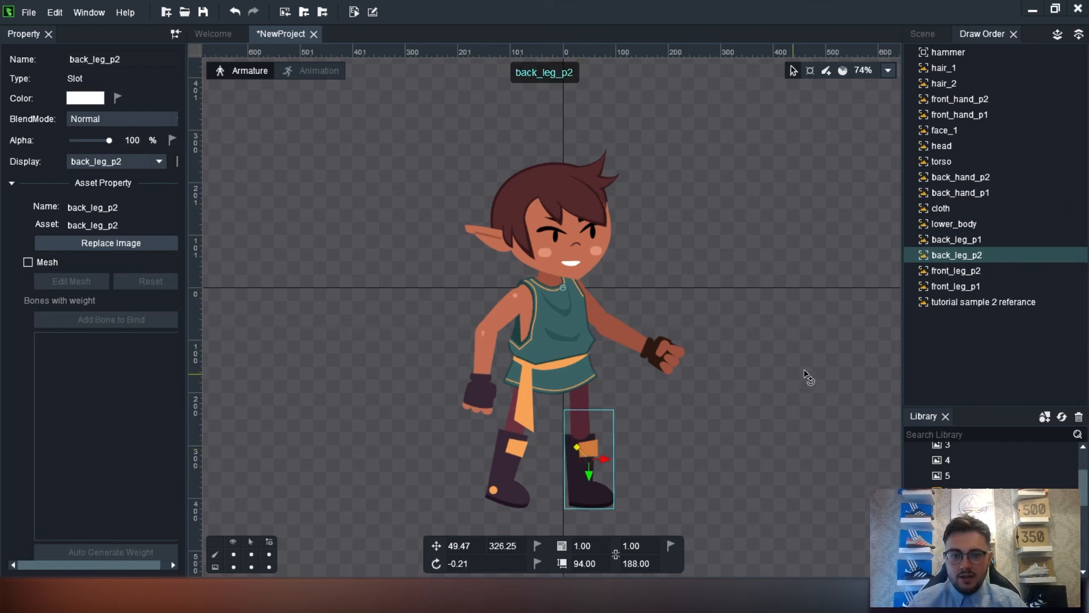
- Show the reference image to compare it with the assembled character, and hide it again
{"action": "left_click", "coordinate": [922, 33]}
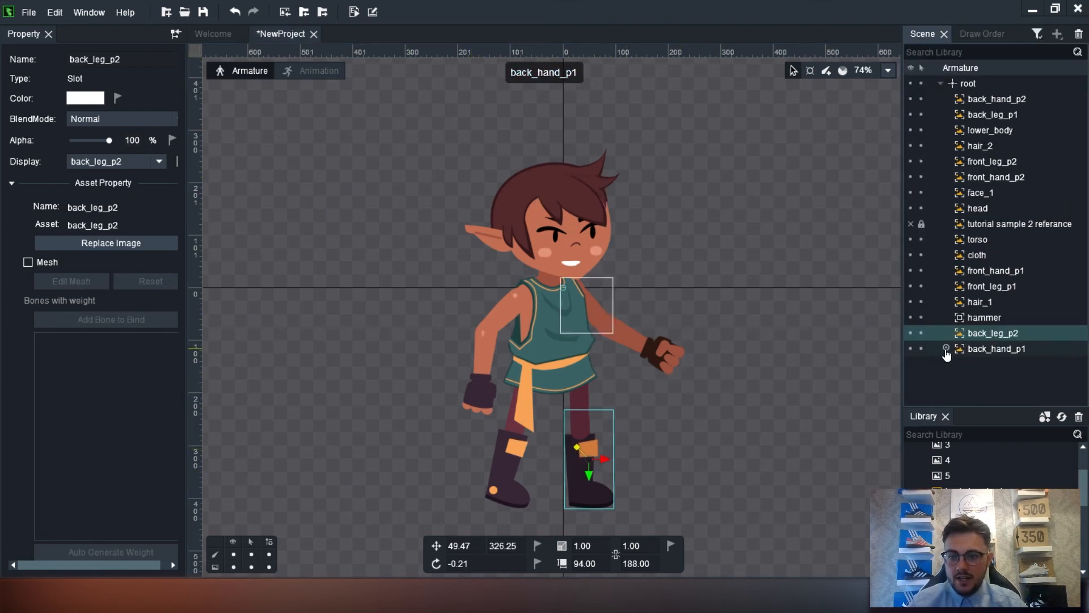
{"action": "left_click", "coordinate": [912, 228]}
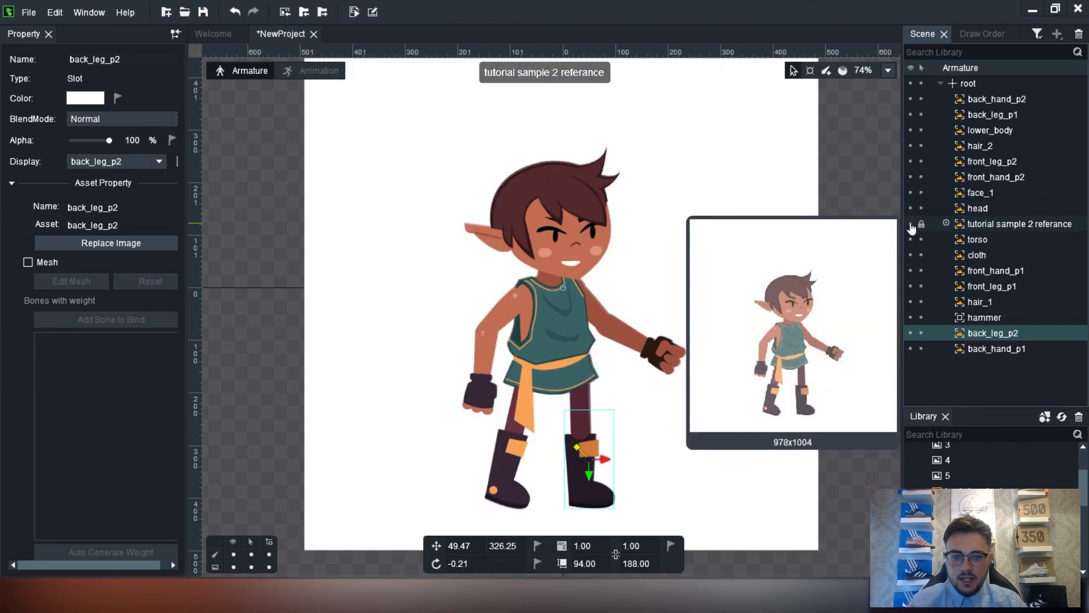
{"action": "left_click", "coordinate": [911, 225]}
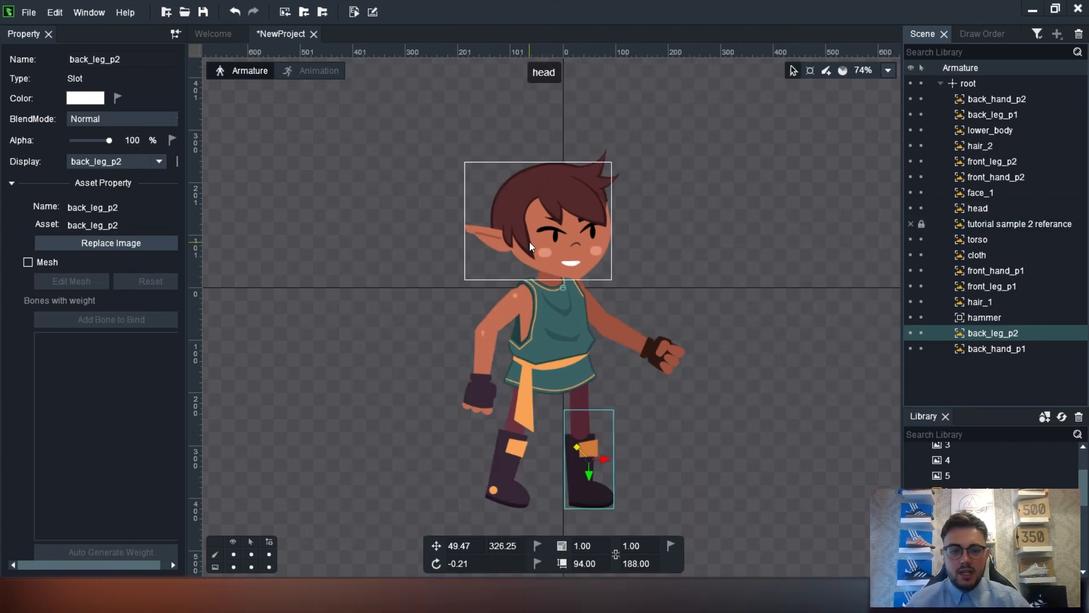
- Move face_1 in the draw order to directly below hair_2 and above front_hand_p2
{"action": "left_click", "coordinate": [532, 299]}
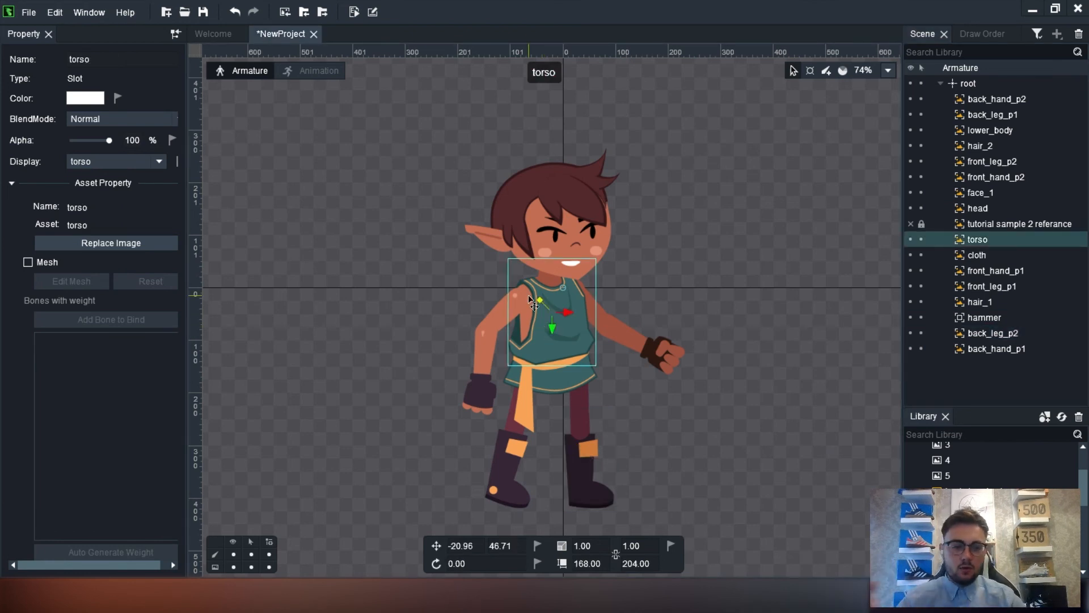
{"action": "left_click", "coordinate": [985, 33]}
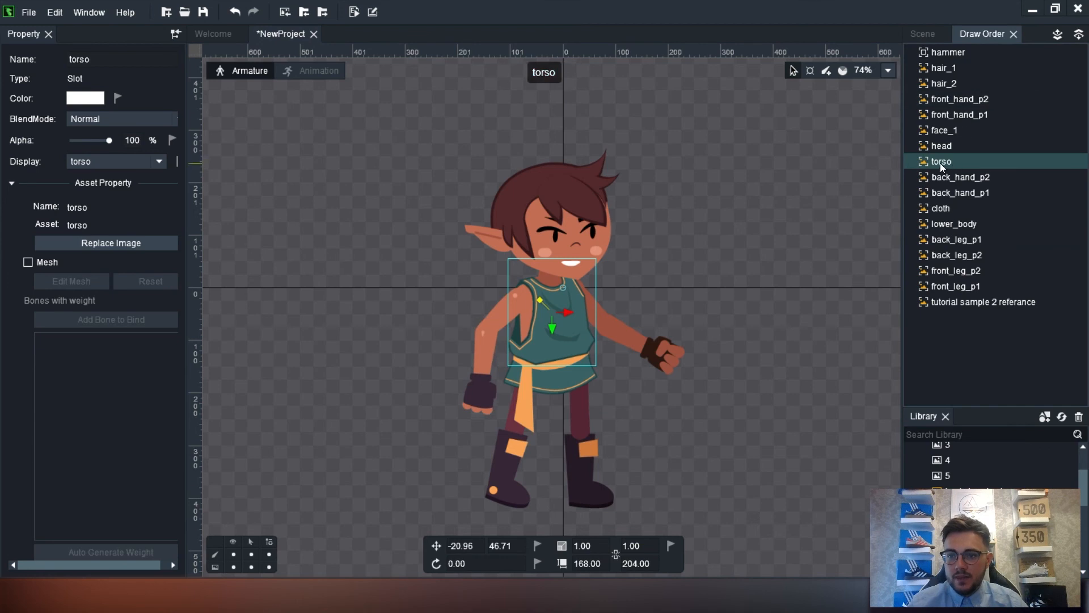
{"action": "left_click", "coordinate": [588, 237]}
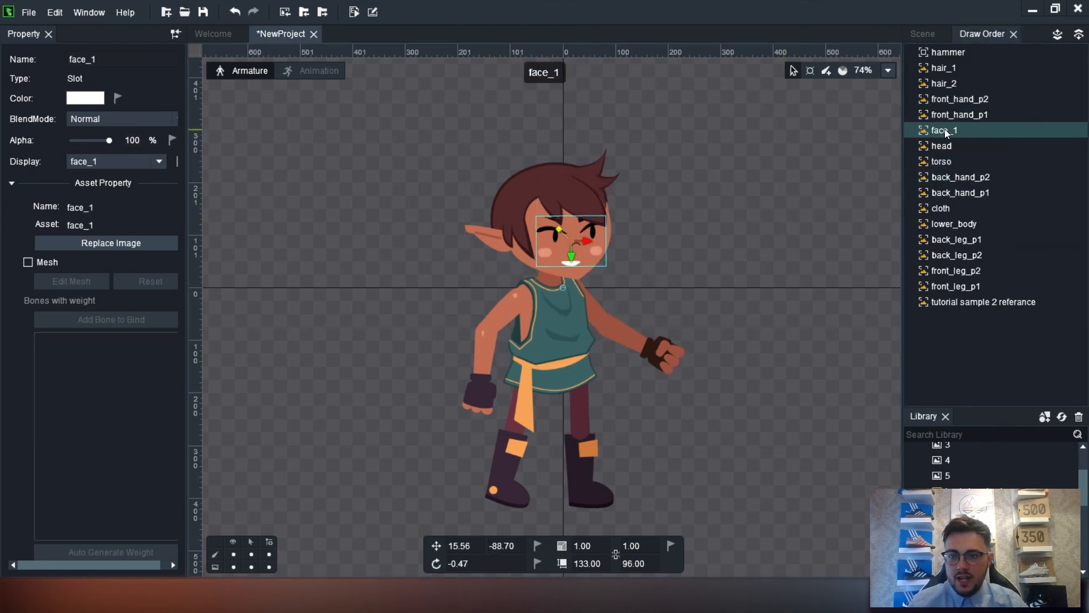
{"action": "left_click", "coordinate": [936, 34]}
{"action": "left_click", "coordinate": [982, 34]}
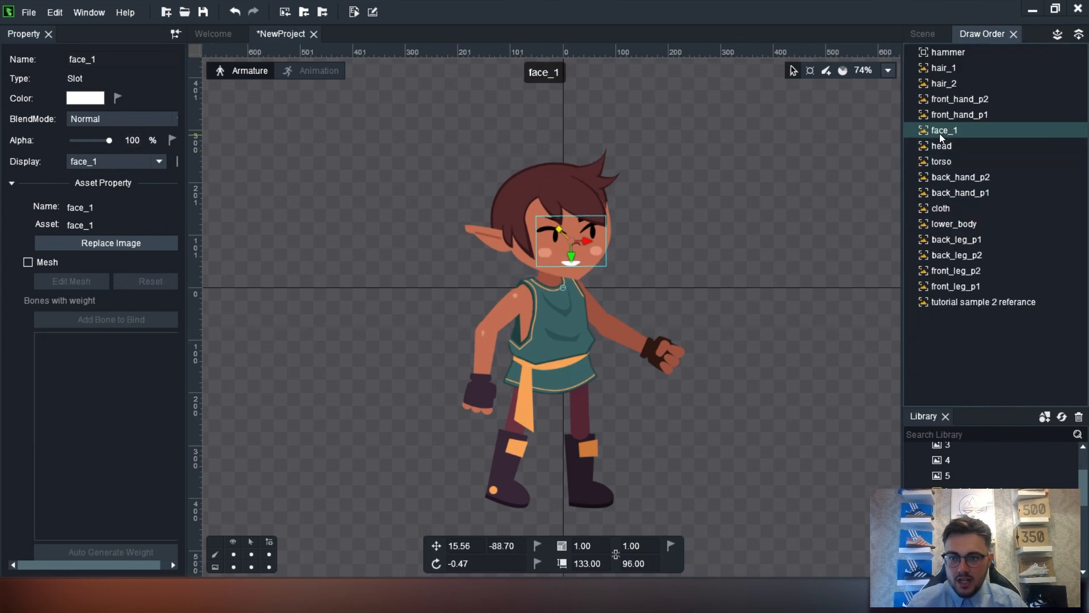
{"action": "left_click_drag", "start_coordinate": [939, 132], "coordinate": [944, 62]}
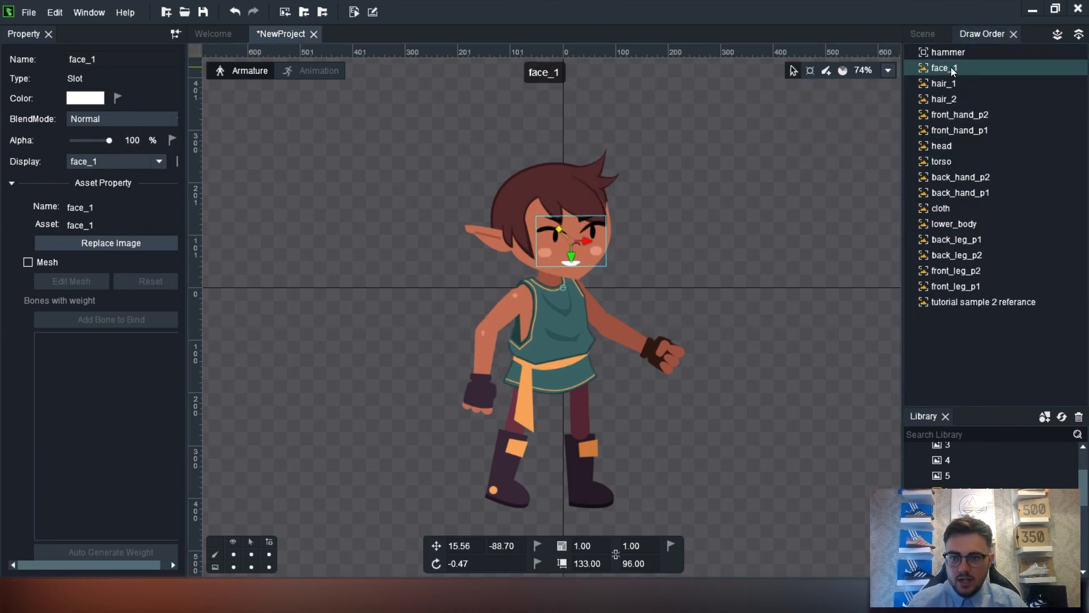
{"action": "mouse_move", "coordinate": [950, 67]}
{"action": "left_mouse_down"}
{"action": "mouse_move", "coordinate": [945, 168]}
{"action": "mouse_move", "coordinate": [952, 141]}
{"action": "mouse_move", "coordinate": [956, 170]}
{"action": "mouse_move", "coordinate": [958, 86]}
{"action": "left_mouse_up"}
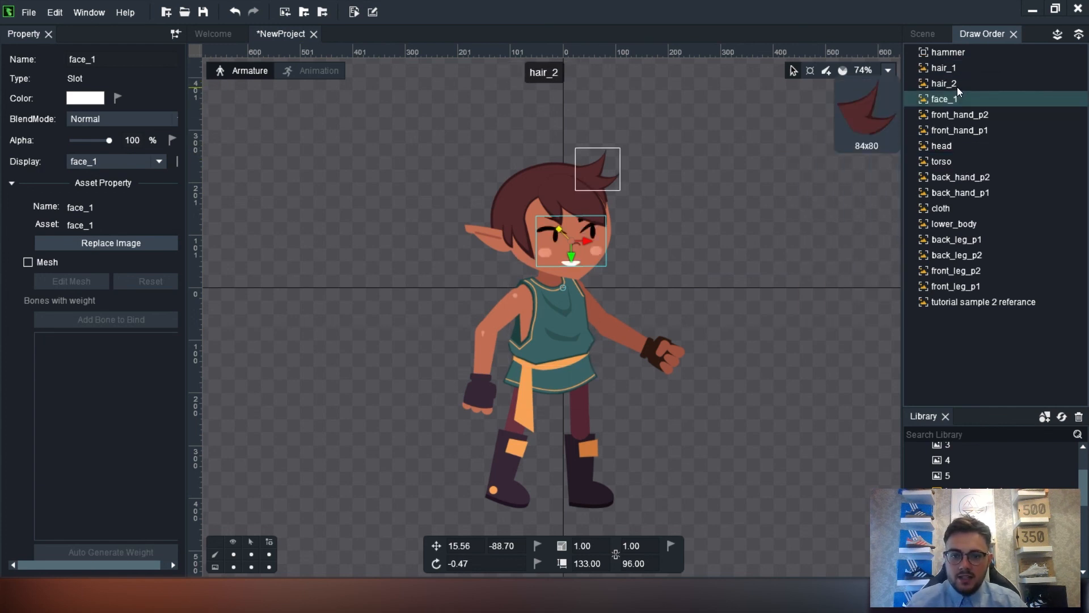
- Try transforming the lower_body image with its on-canvas handles, and undo each change
{"action": "left_click", "coordinate": [990, 227]}
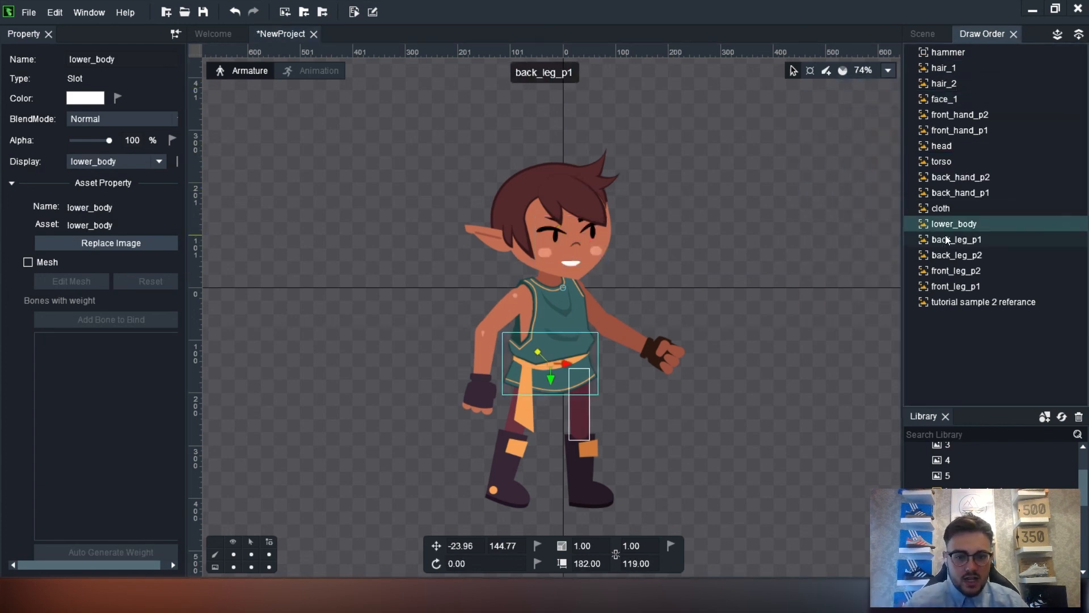
{"action": "mouse_move", "coordinate": [946, 237]}
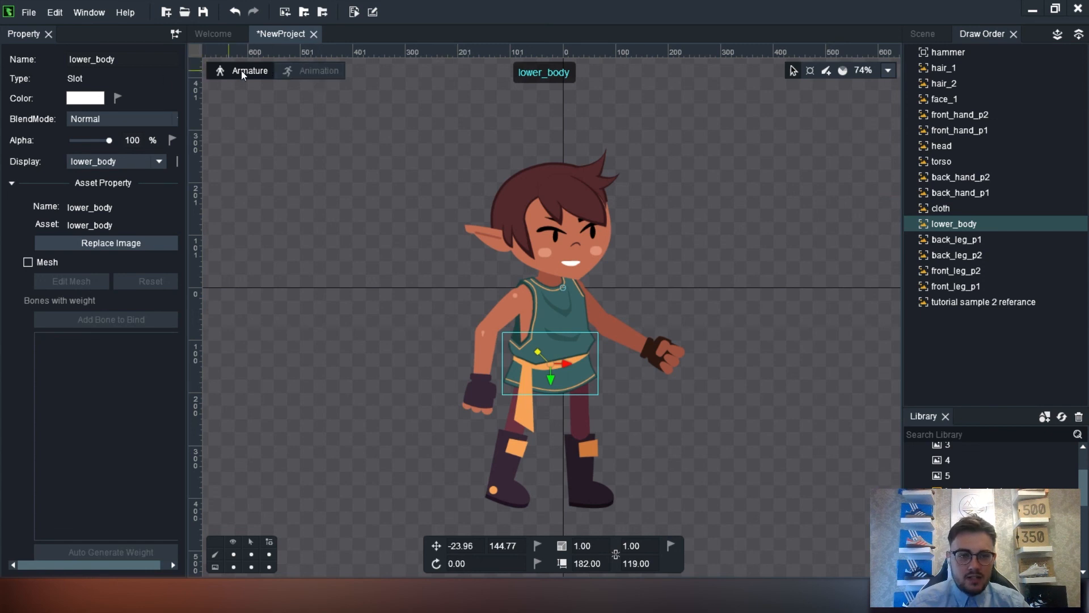
{"action": "left_click", "coordinate": [810, 71]}
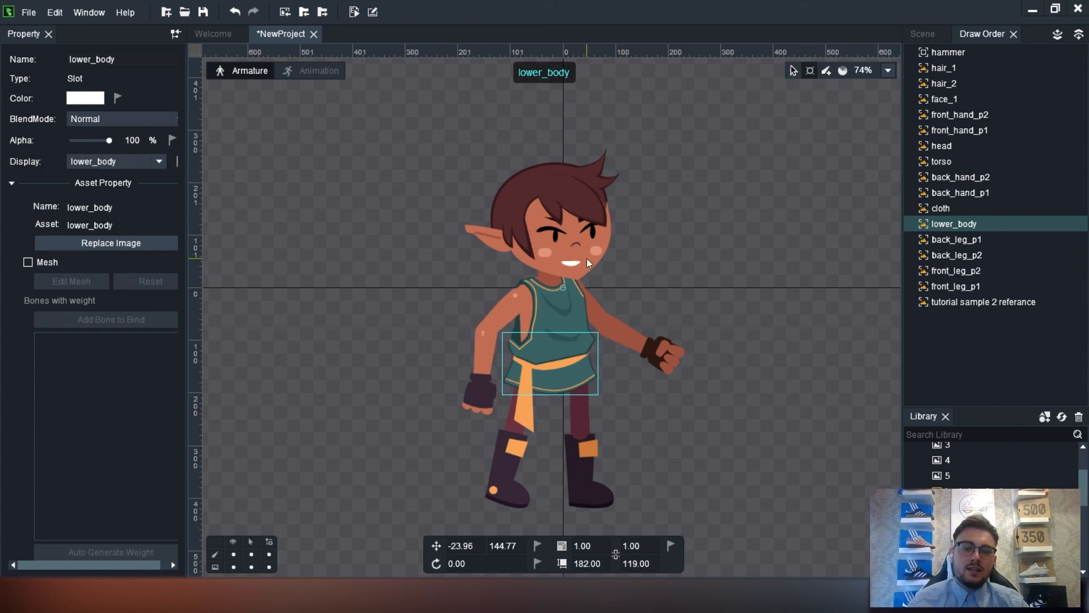
{"action": "scroll", "coordinate": [573, 279], "scroll_direction": "up", "scroll_amount": 3}
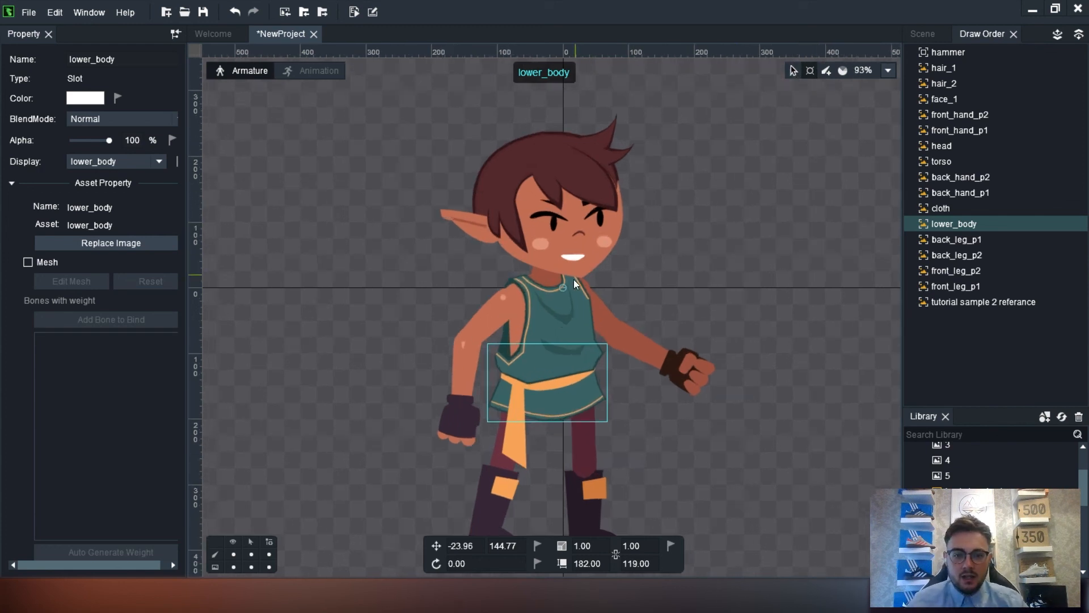
{"action": "scroll", "coordinate": [480, 380], "scroll_direction": "down", "scroll_amount": 3}
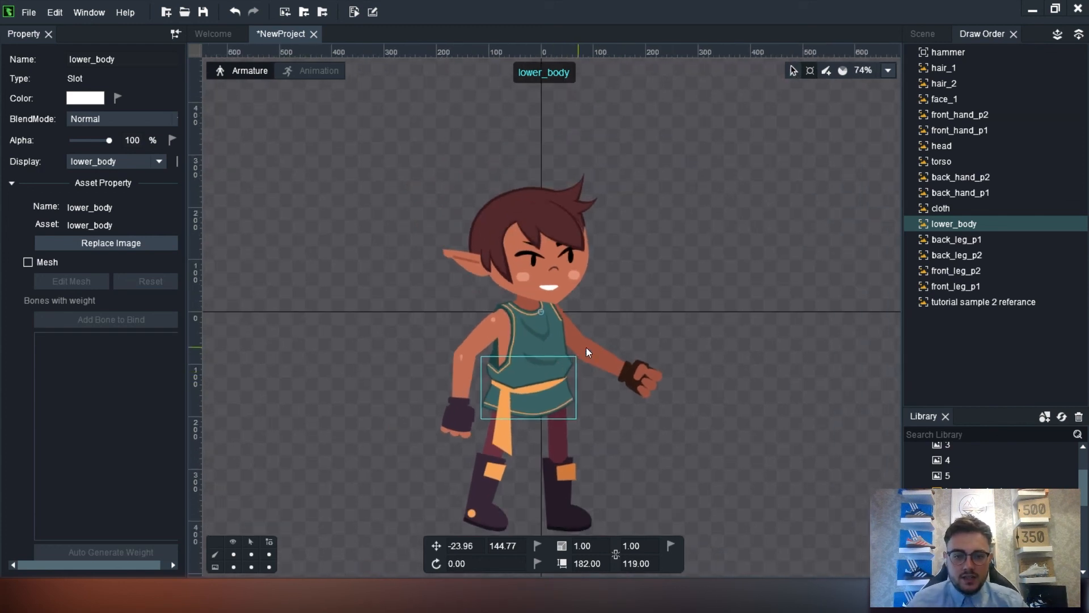
{"action": "left_click", "coordinate": [794, 71]}
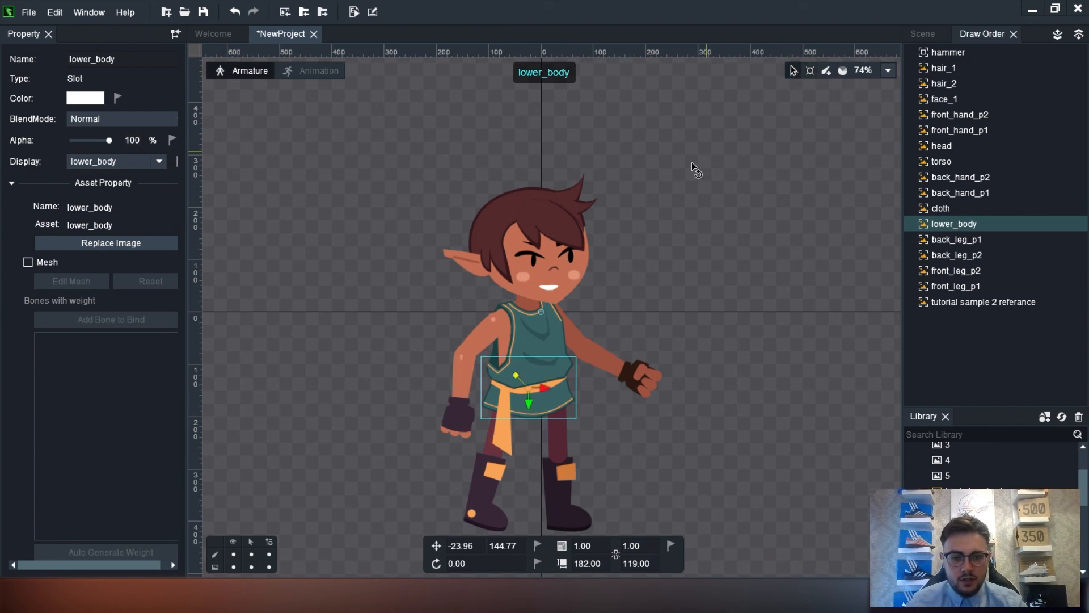
{"action": "scroll", "coordinate": [542, 400], "scroll_direction": "up", "scroll_amount": 5}
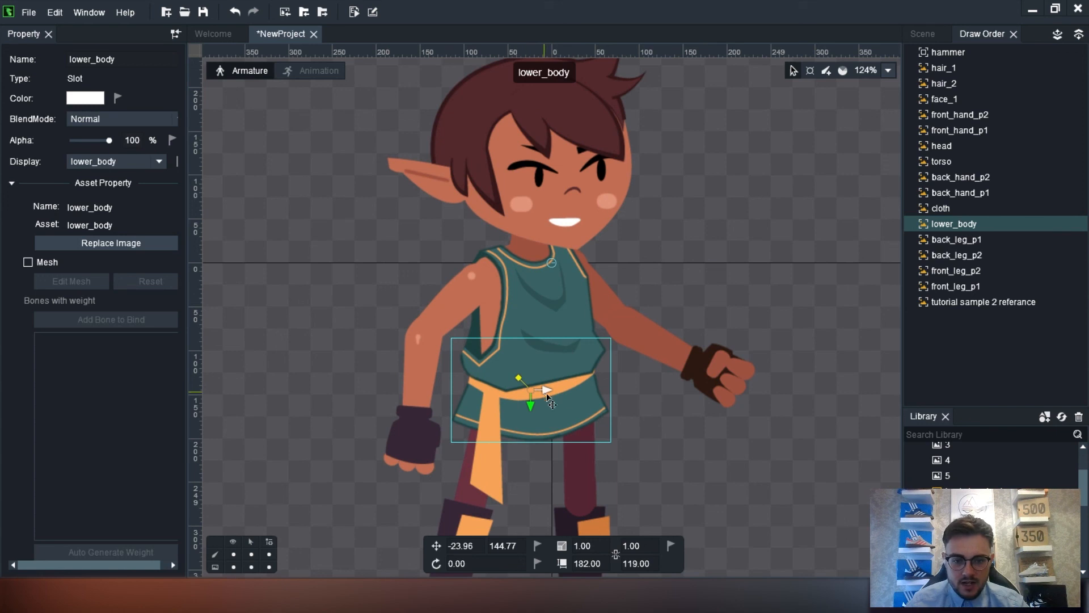
{"action": "left_click_drag", "start_coordinate": [559, 400], "coordinate": [631, 465]}
{"action": "key", "text": "ctrl+z"}
{"action": "left_click_drag", "start_coordinate": [518, 379], "coordinate": [515, 356]}
{"action": "key", "text": "ctrl+z"}
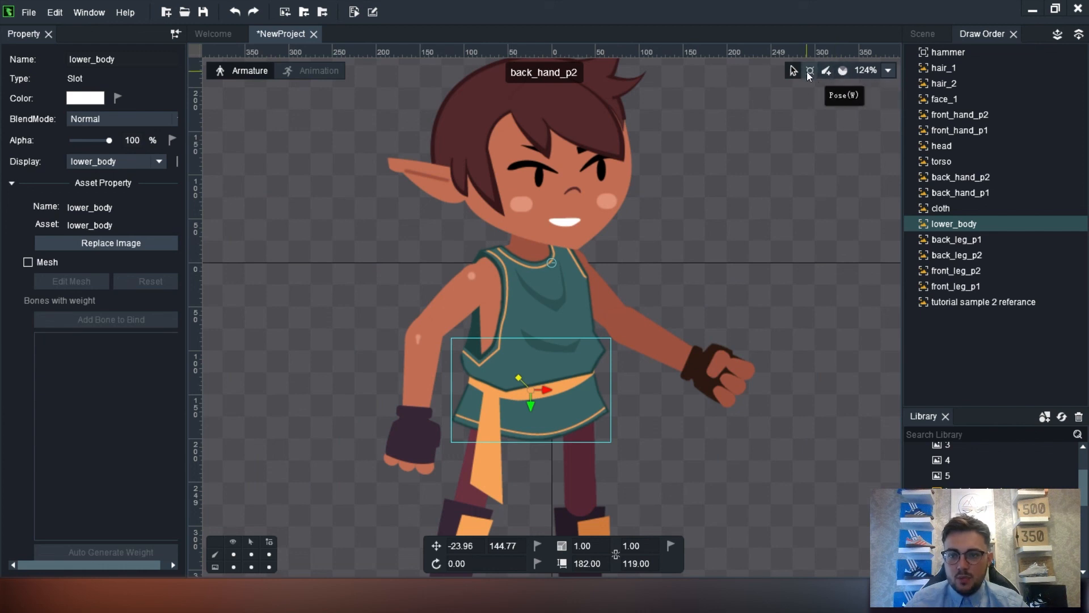
- Delete the empty hammer slot from the armature
{"action": "left_click", "coordinate": [887, 71]}
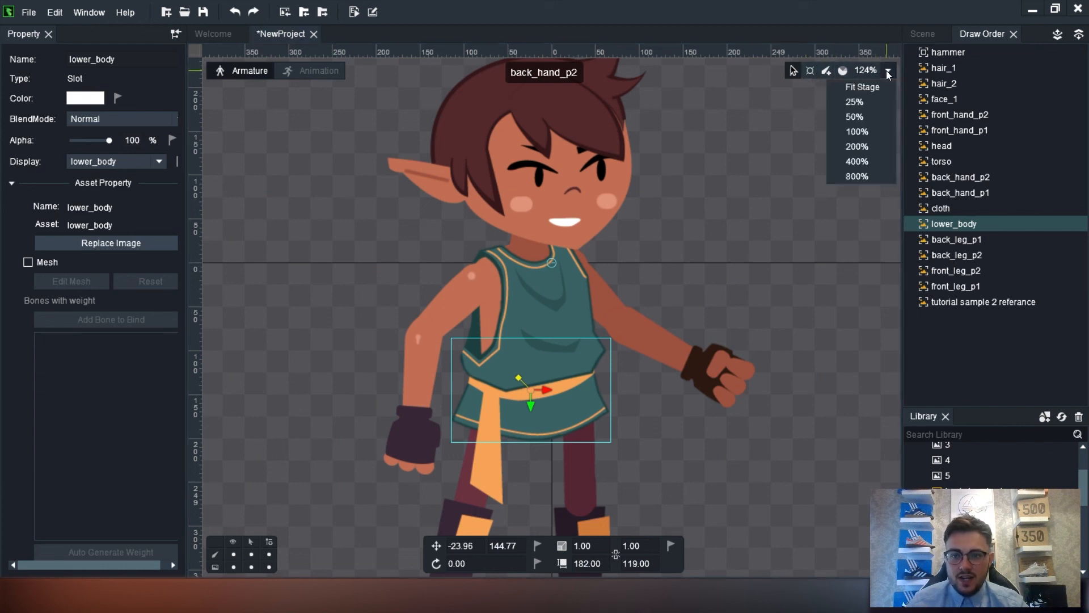
{"action": "left_click", "coordinate": [875, 83]}
{"action": "scroll", "coordinate": [720, 249], "scroll_direction": "down", "scroll_amount": 3}
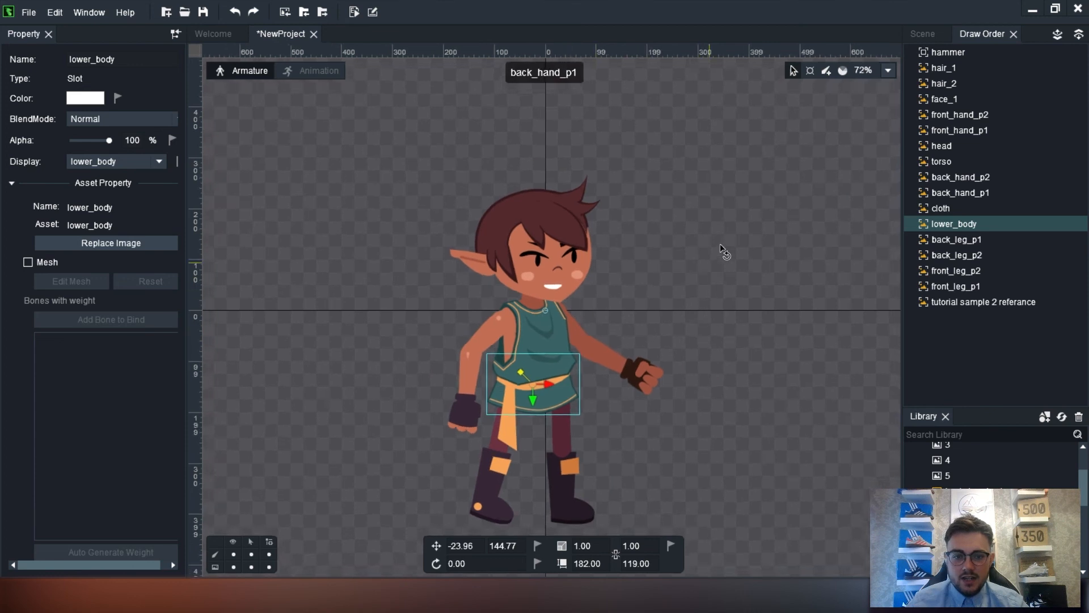
{"action": "mouse_move", "coordinate": [722, 299]}
{"action": "left_mouse_down"}
{"action": "mouse_move", "coordinate": [718, 252]}
{"action": "mouse_move", "coordinate": [585, 300]}
{"action": "mouse_move", "coordinate": [724, 273]}
{"action": "mouse_move", "coordinate": [716, 294]}
{"action": "left_mouse_up"}
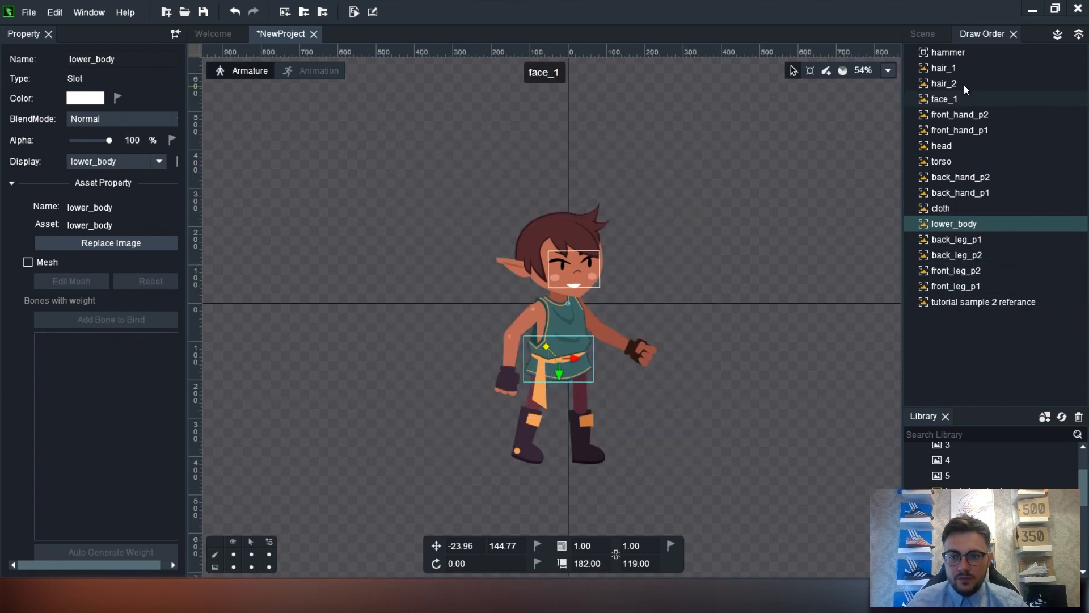
{"action": "left_click", "coordinate": [916, 52]}
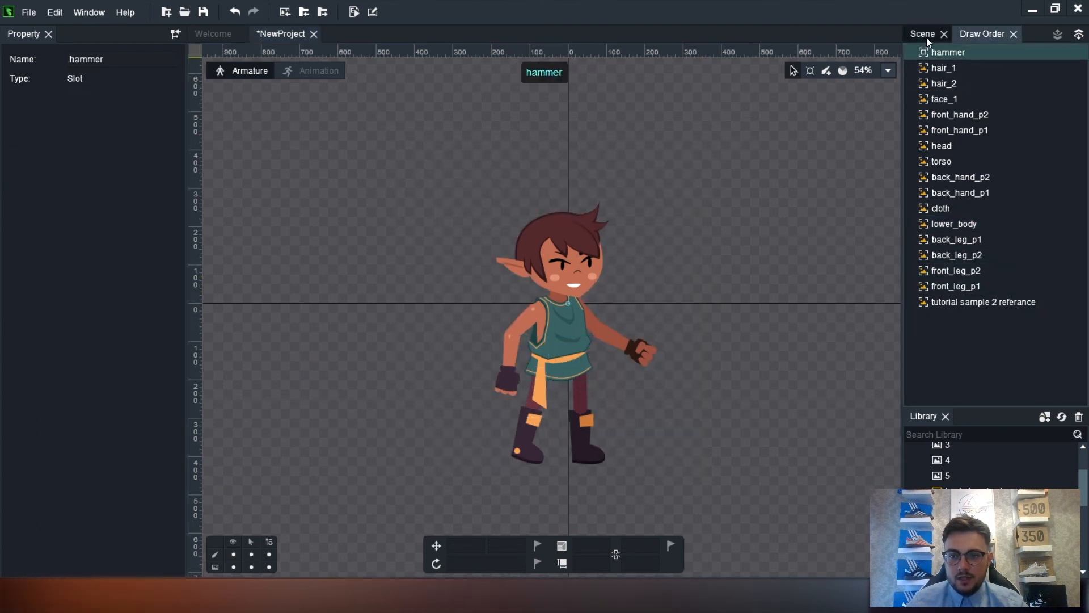
{"action": "left_click", "coordinate": [927, 37]}
{"action": "left_click", "coordinate": [976, 33]}
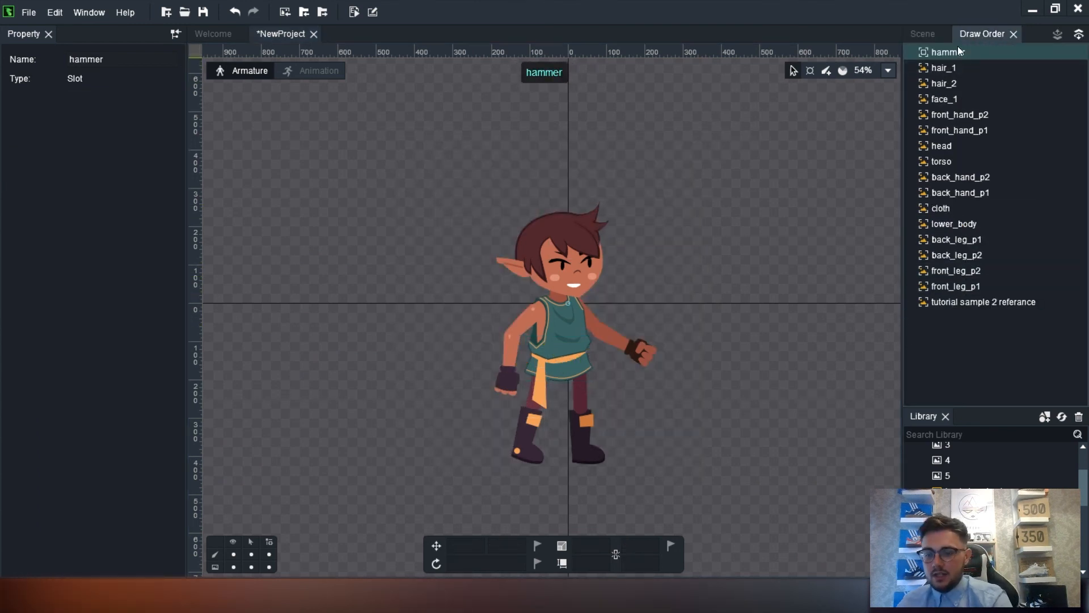
{"action": "left_click", "coordinate": [928, 40]}
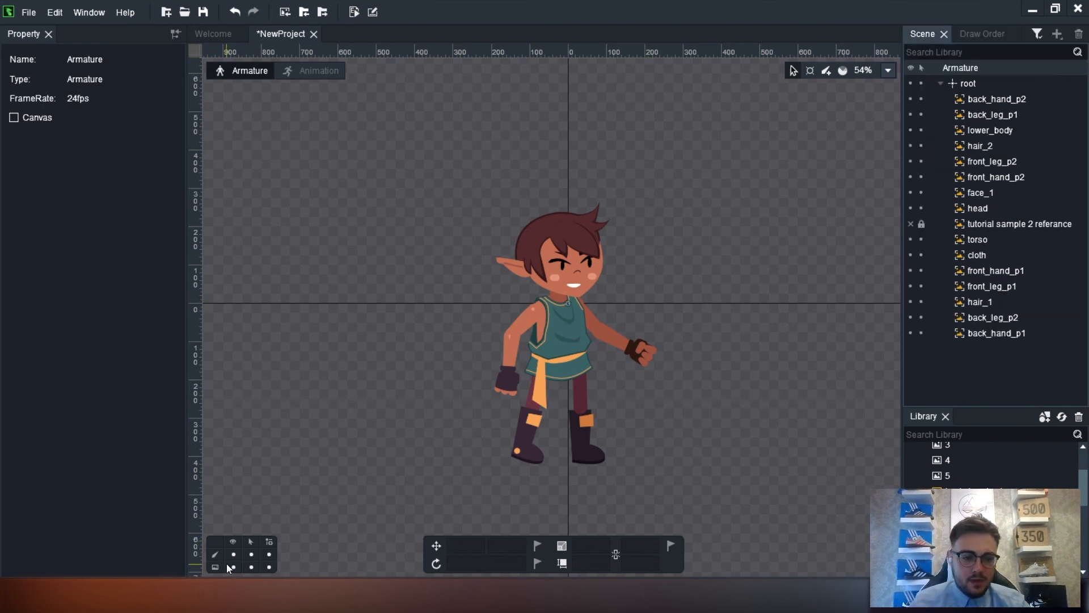